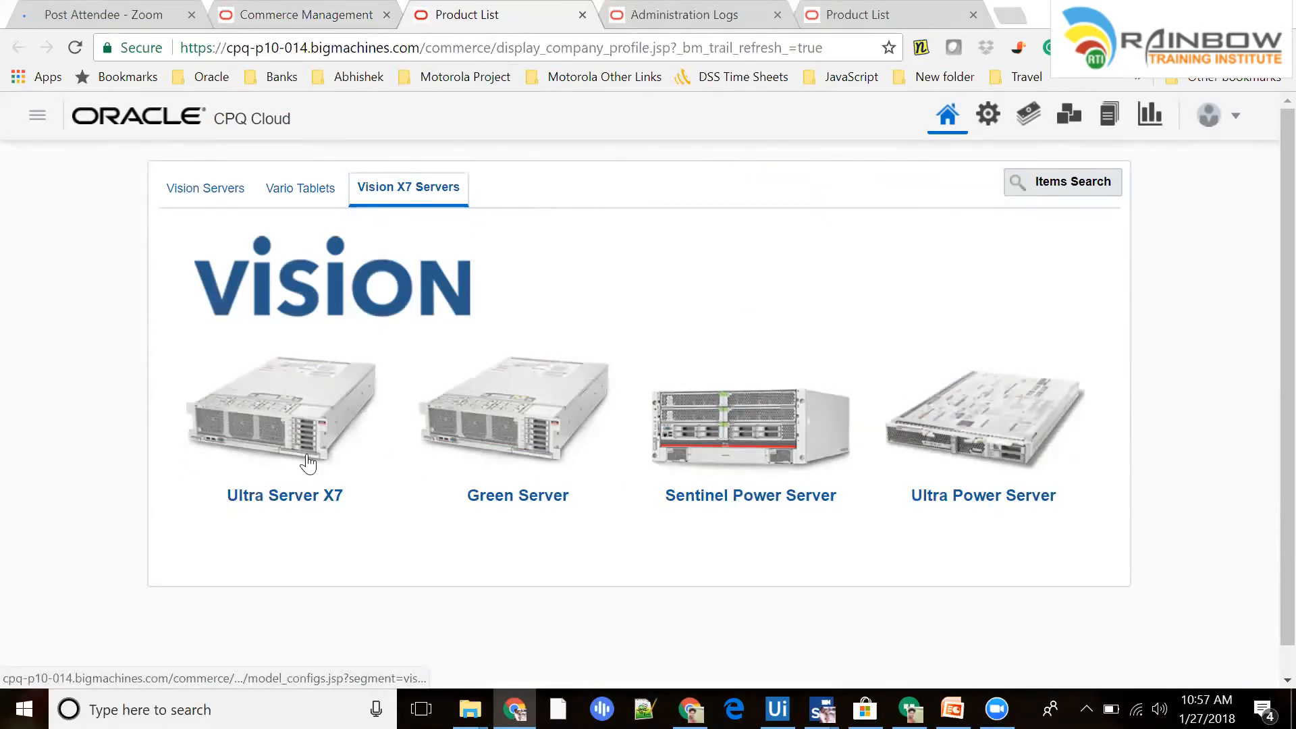
- Start configuring the Ultra Server X7 and set its server level to Entry Level
left_click(313, 401)
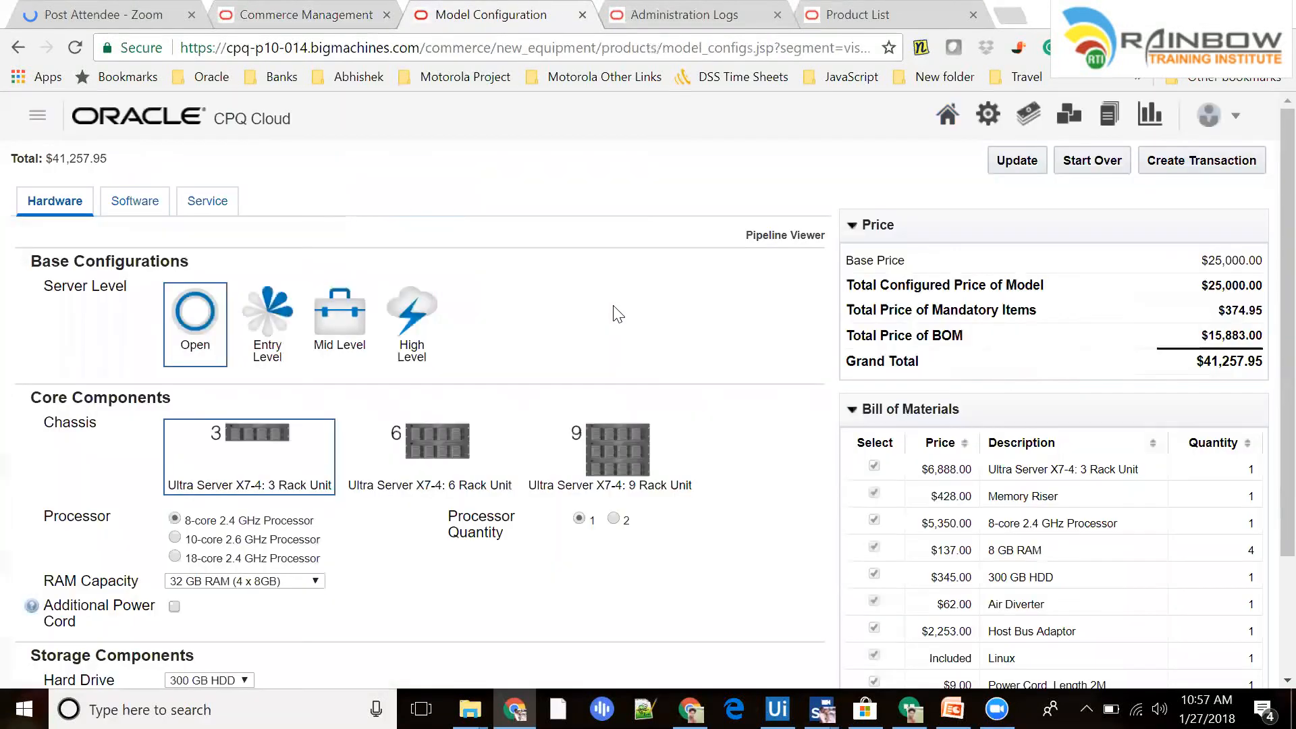
scroll(606, 314, "down", 2)
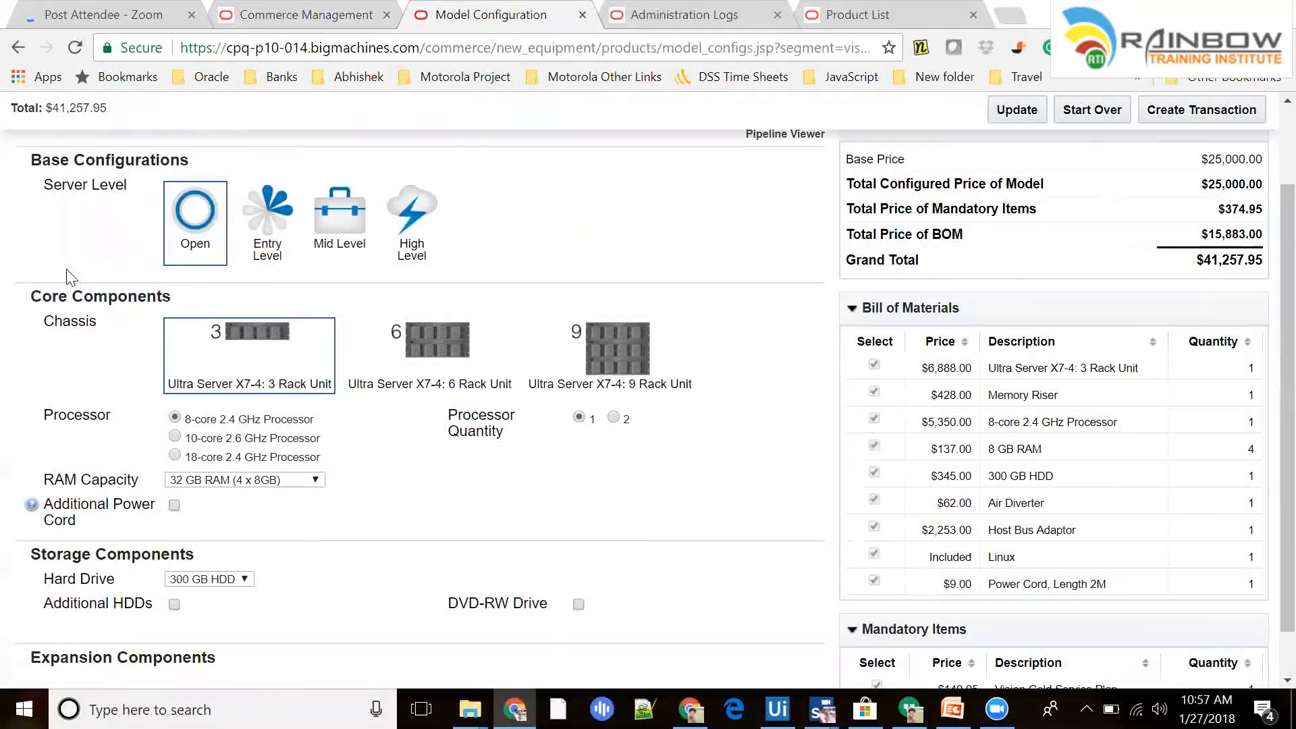
left_click(268, 228)
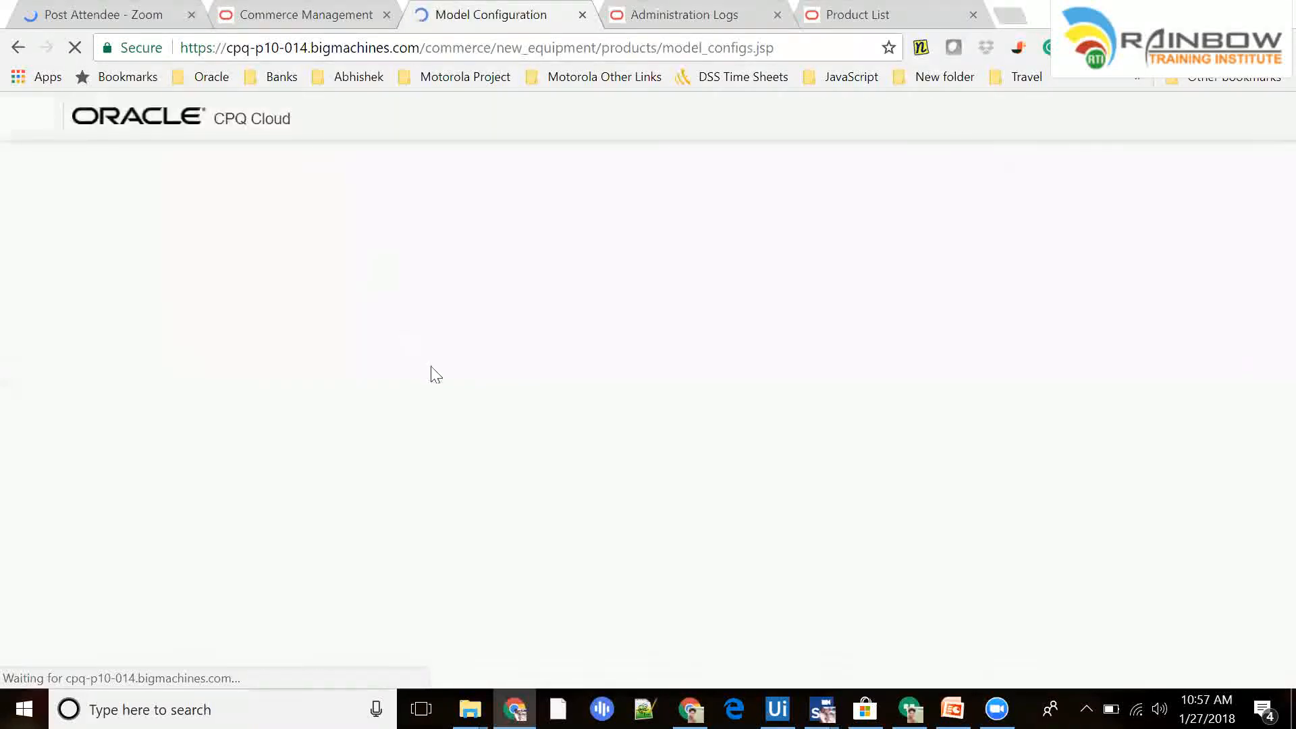
- Configure the core components with the 6 Rack Unit chassis, 10-core 2.6 GHz processor and 128 GB RAM (8 x 16GB)
scroll(142, 318, "down", 1)
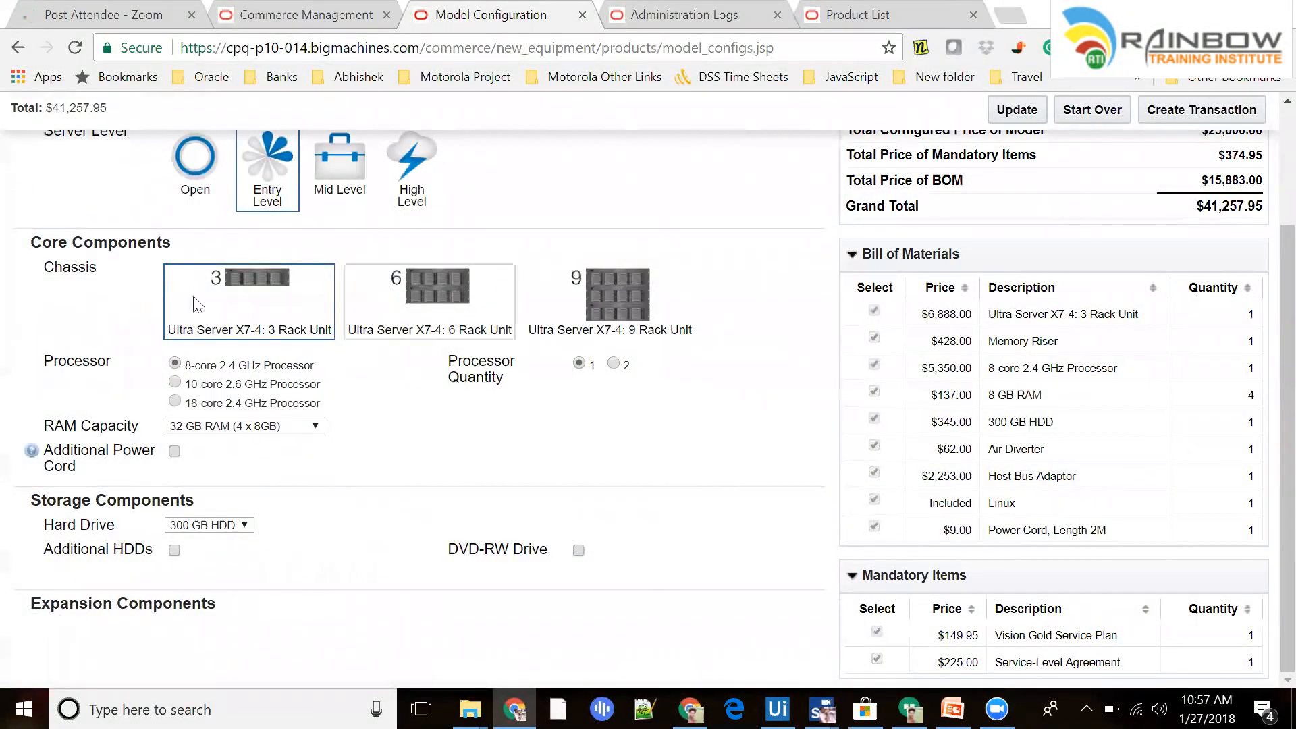
left_click(472, 305)
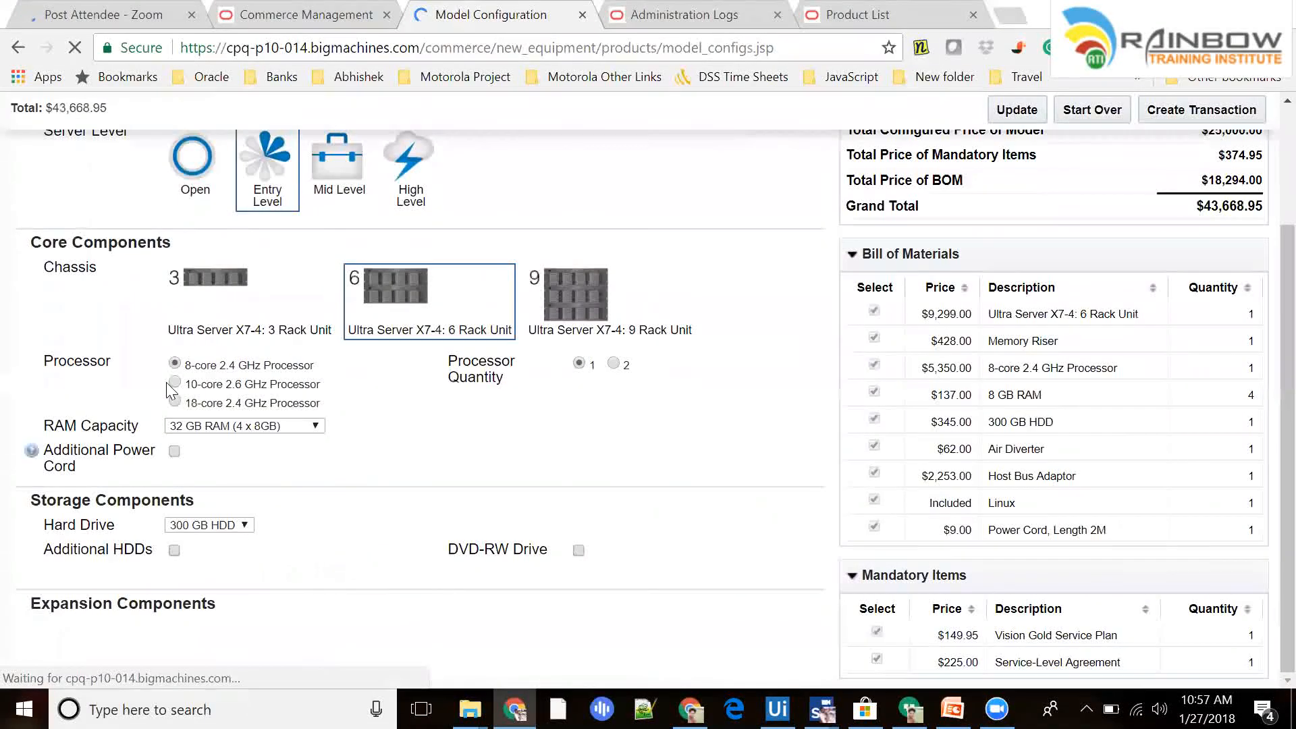
left_click(174, 382)
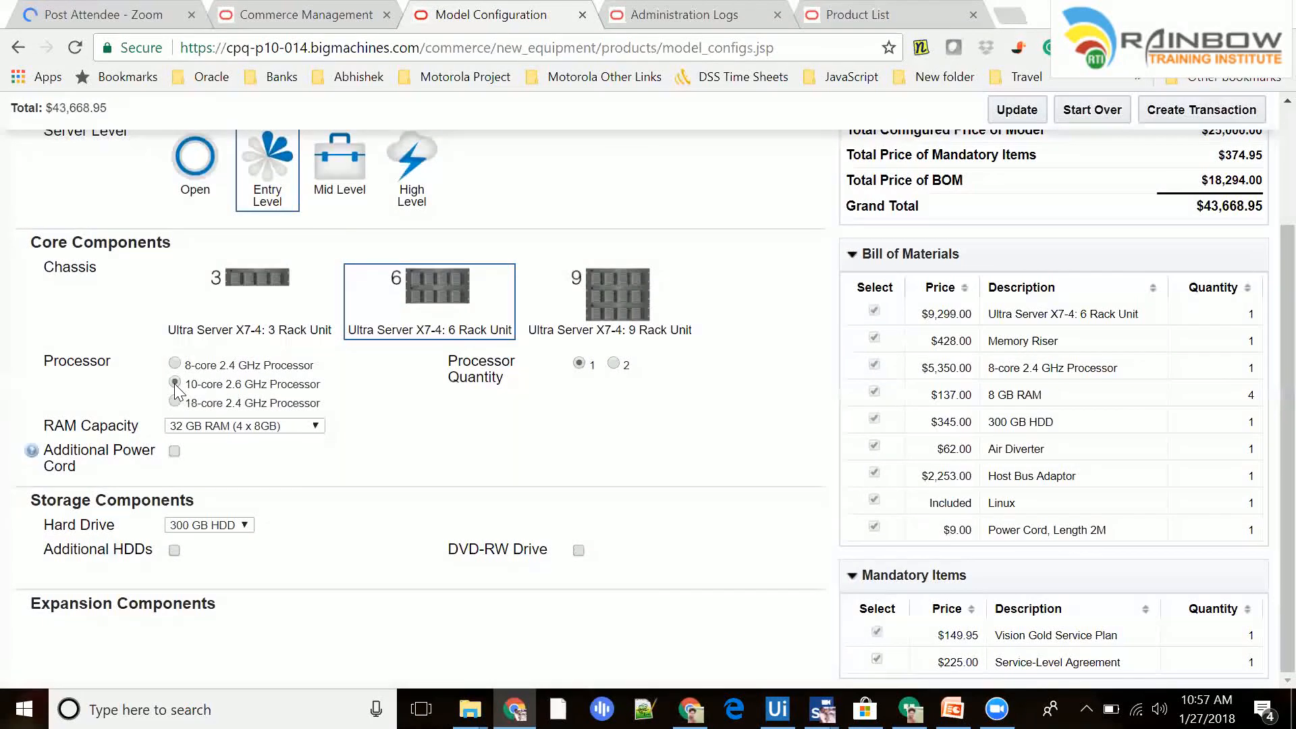
left_click(195, 426)
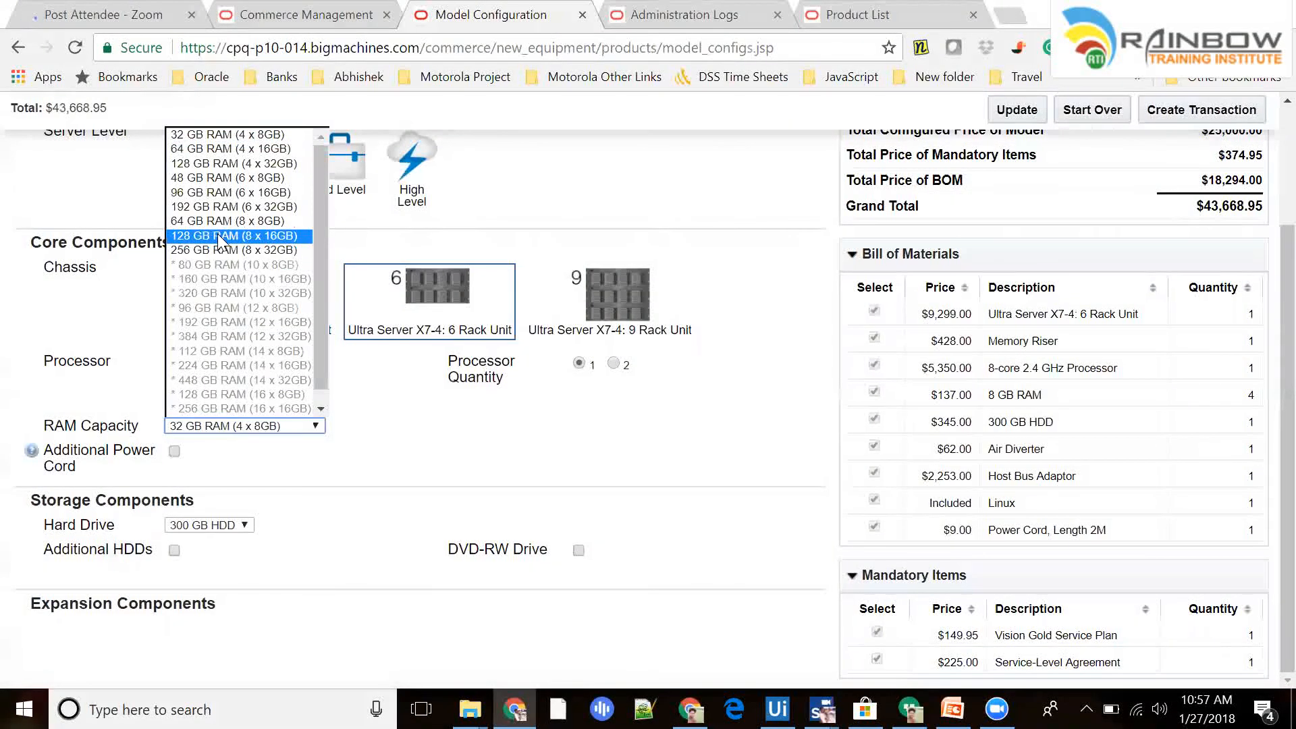
left_click(218, 236)
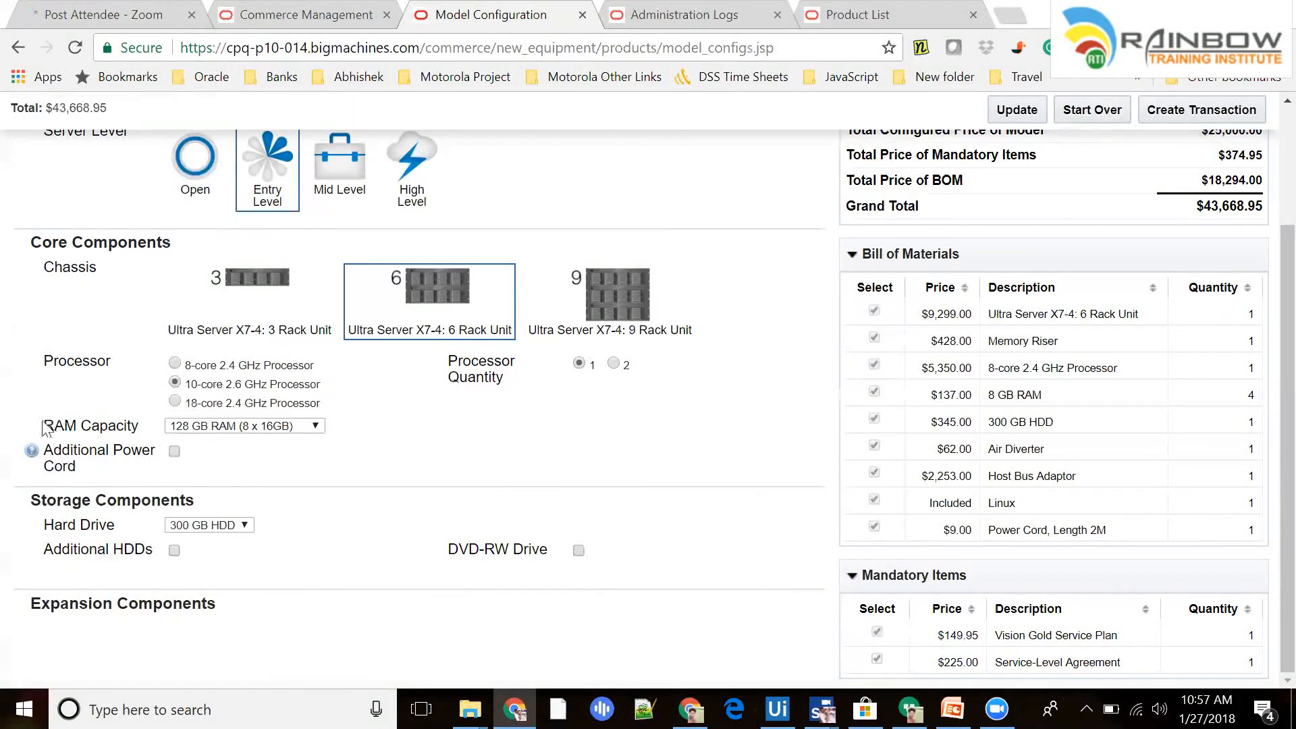
- Add an additional power cord with a cord length of 2.5M
left_click(176, 452)
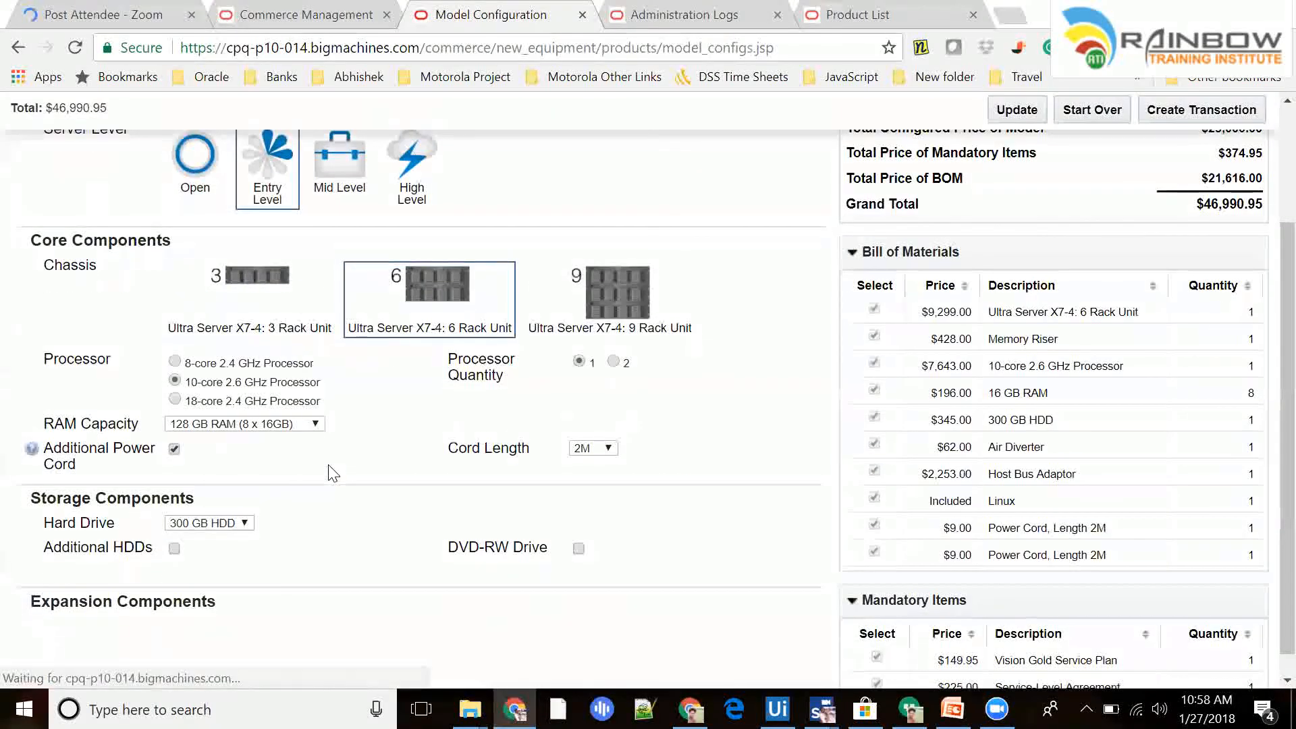
scroll(325, 462, "down", 1)
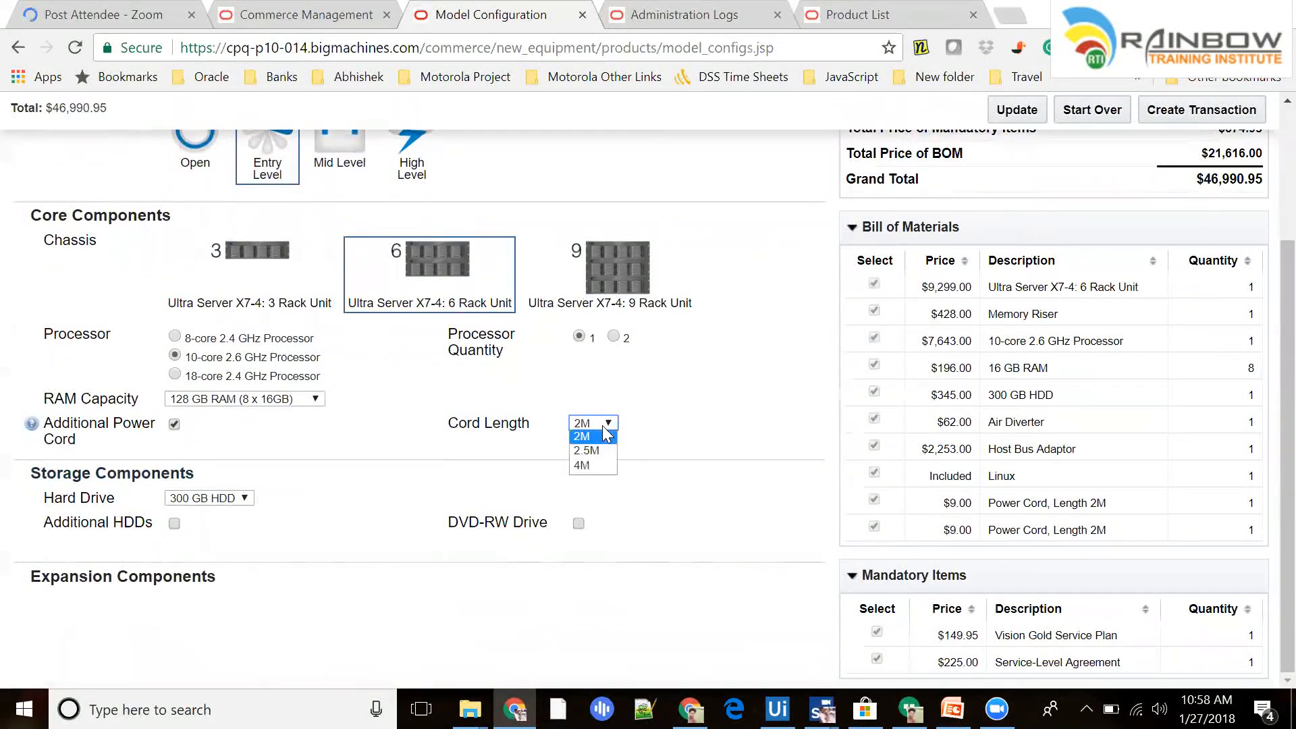
left_click(592, 450)
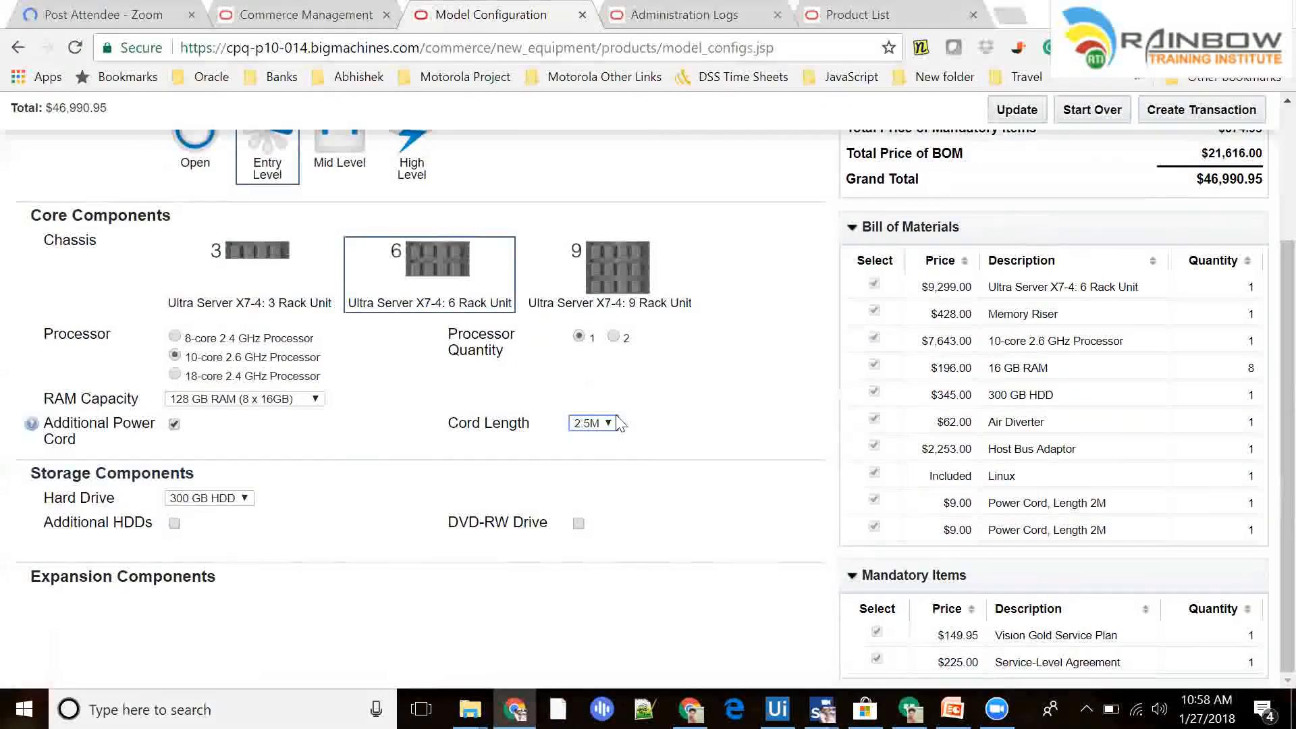
- Enable additional HDDs in the storage components and bring up the hard drive table
scroll(616, 414, "up", 1)
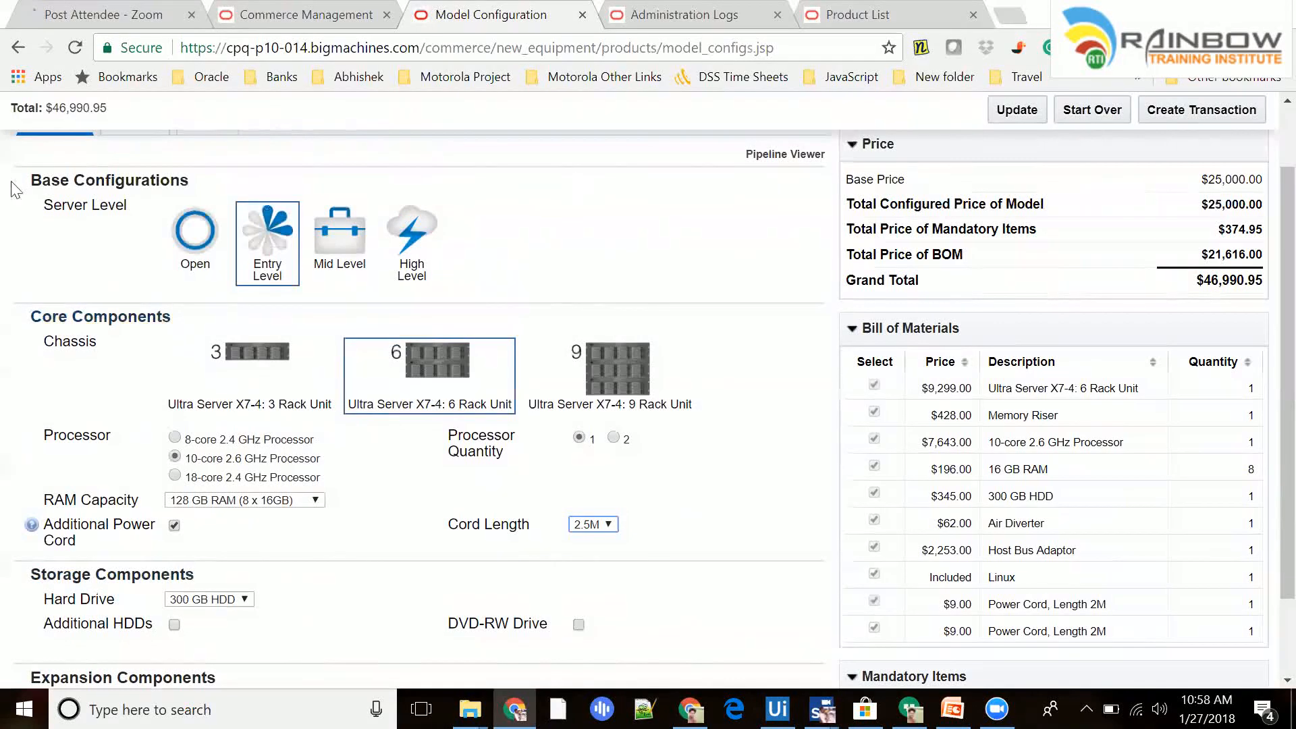
scroll(165, 486, "down", 1)
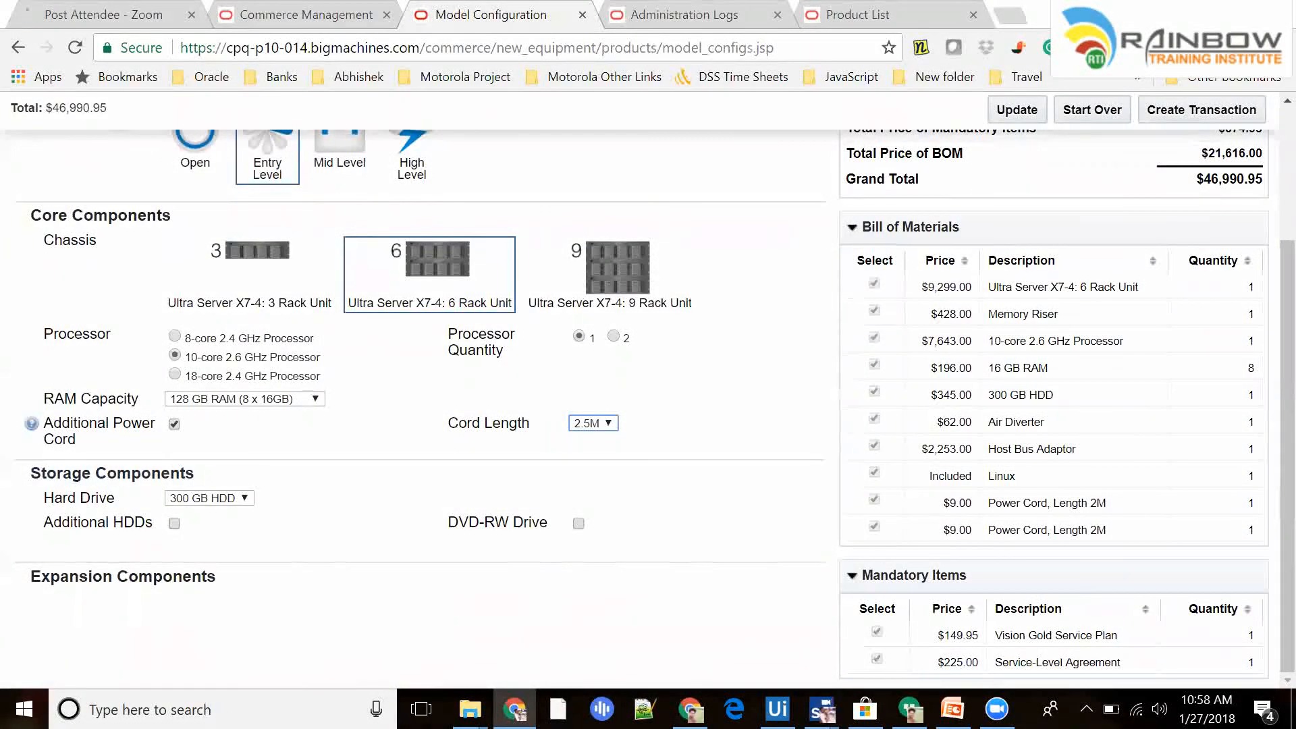
left_click(175, 523)
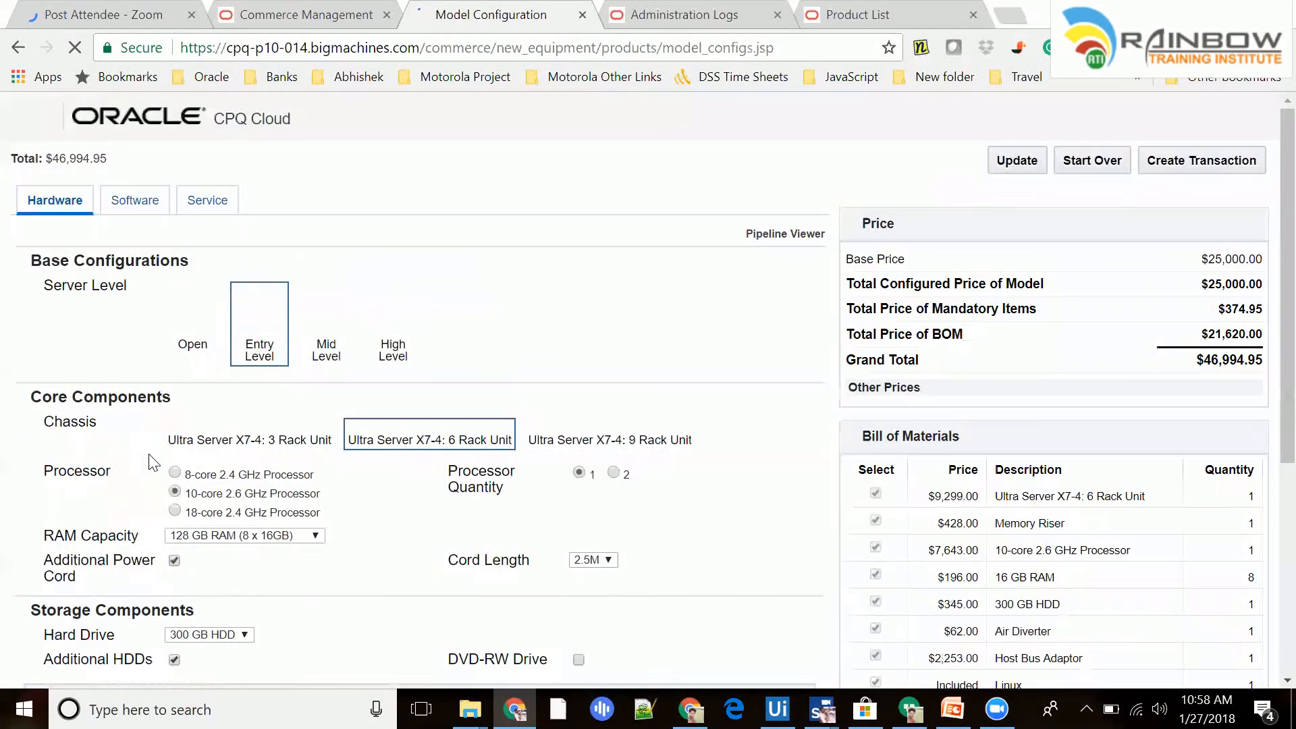
scroll(250, 473, "down", 3)
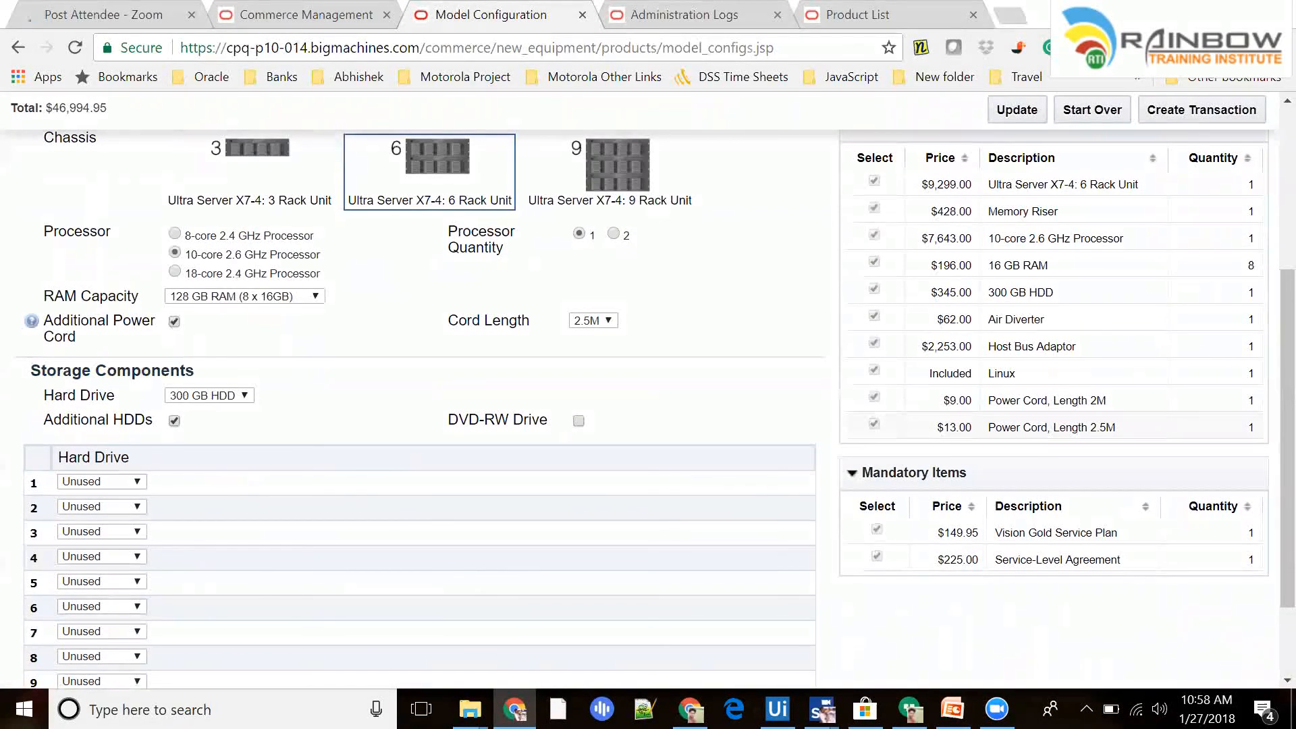
- Examine the mandatory items and the bill of materials, checking each part's description and price
scroll(61, 374, "up", 1)
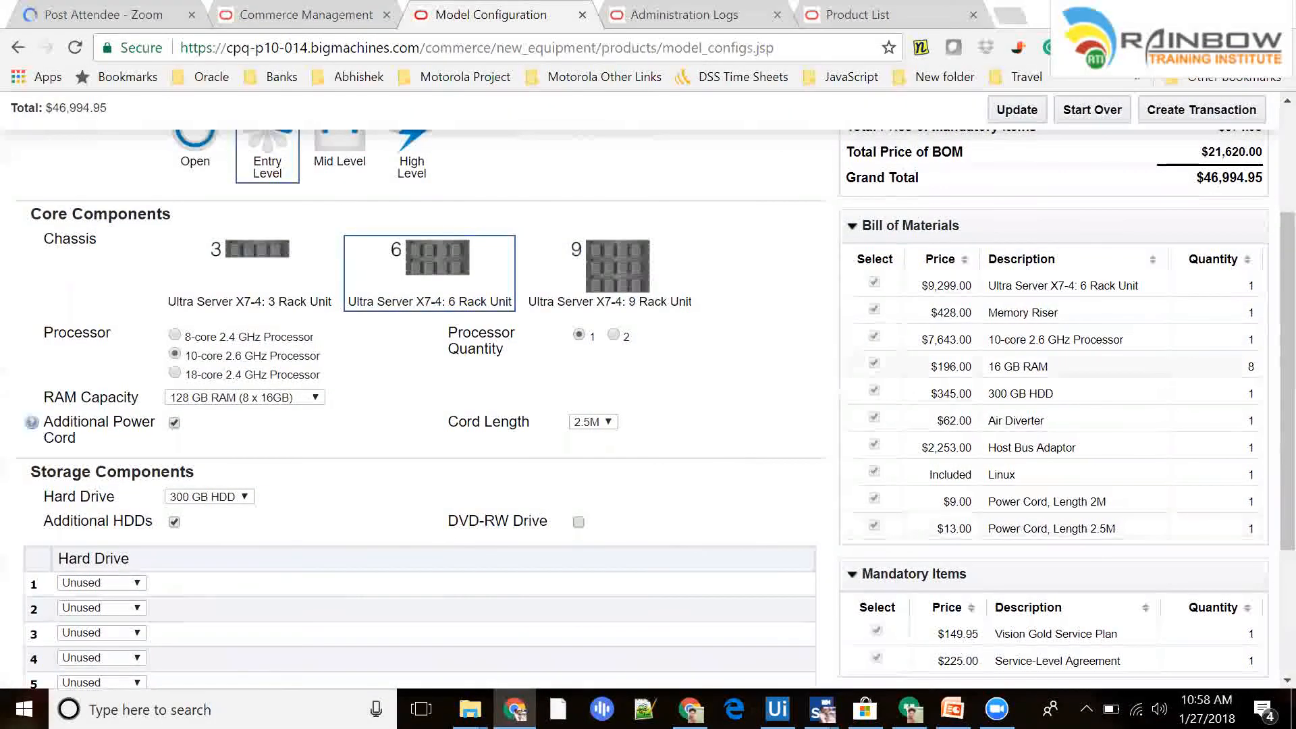
scroll(884, 478, "down", 1)
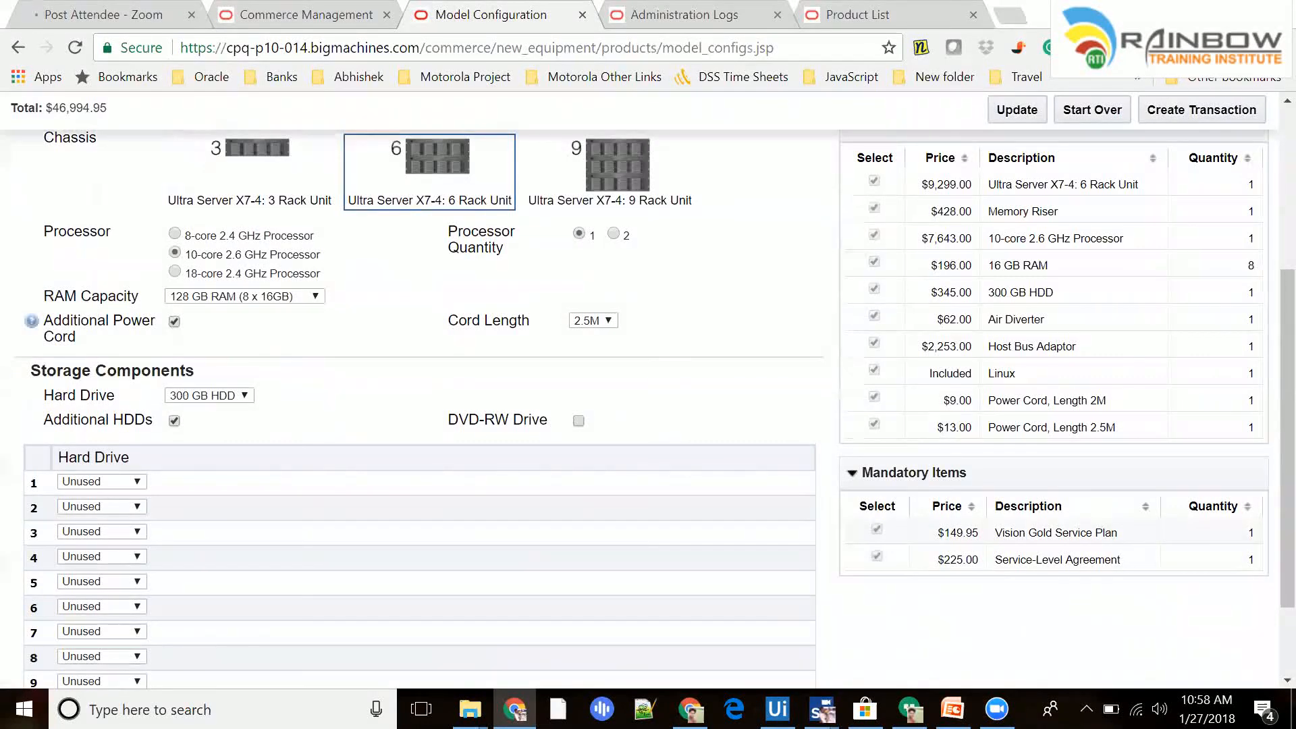
left_click_drag(966, 532, 979, 560)
left_click(1000, 608)
scroll(418, 405, "up", 5)
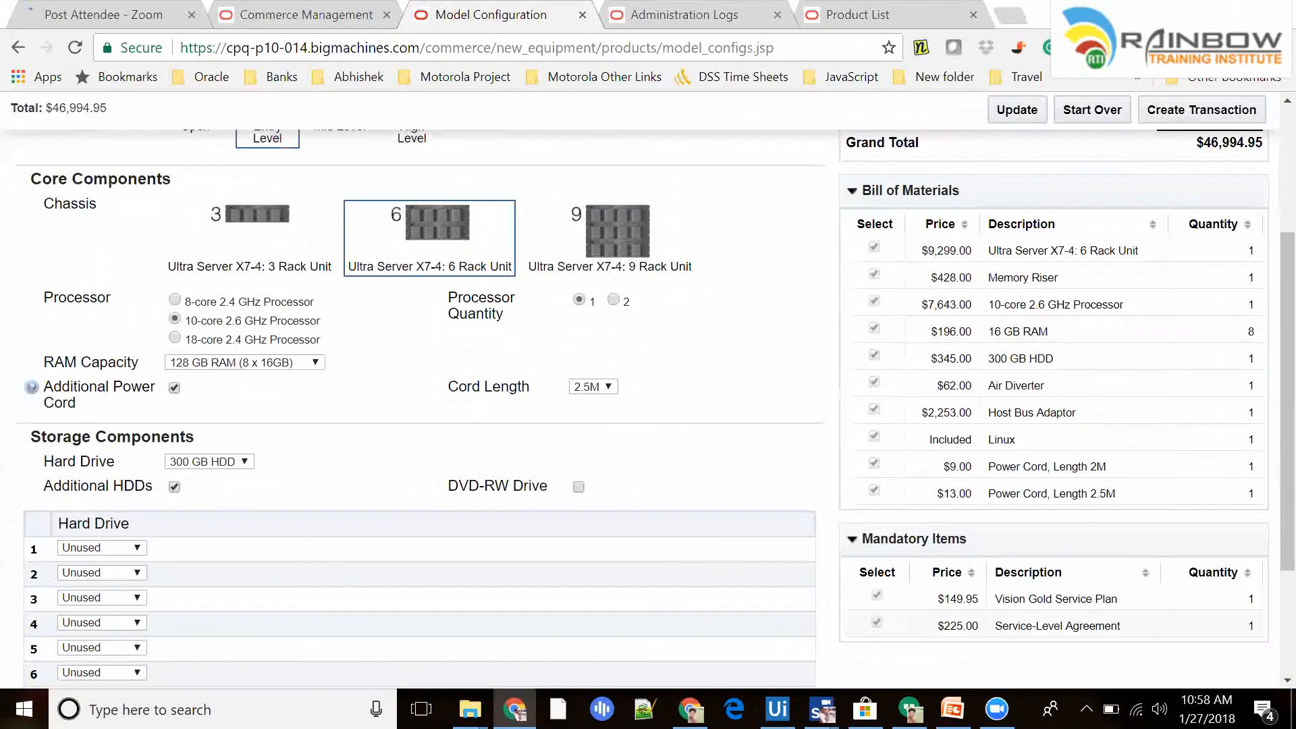
scroll(419, 406, "down", 4)
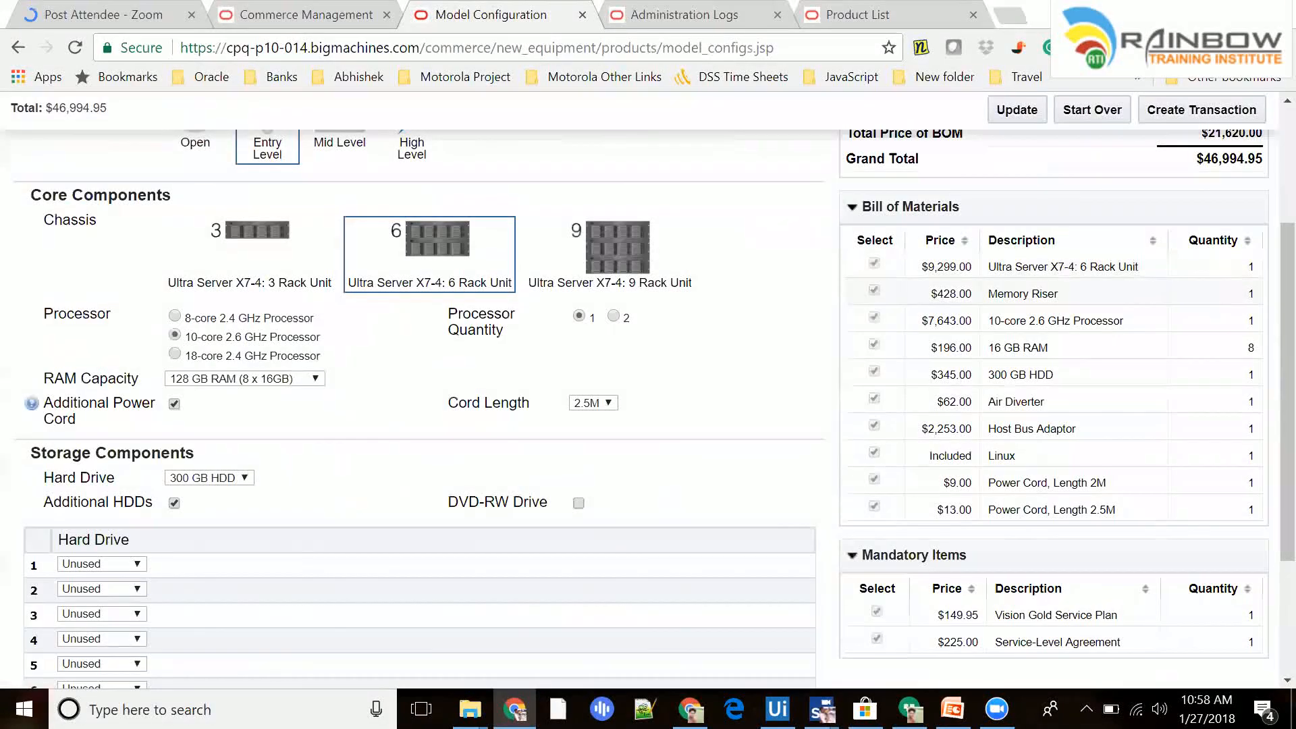
left_click_drag(923, 267, 951, 268)
left_click_drag(1138, 267, 1037, 268)
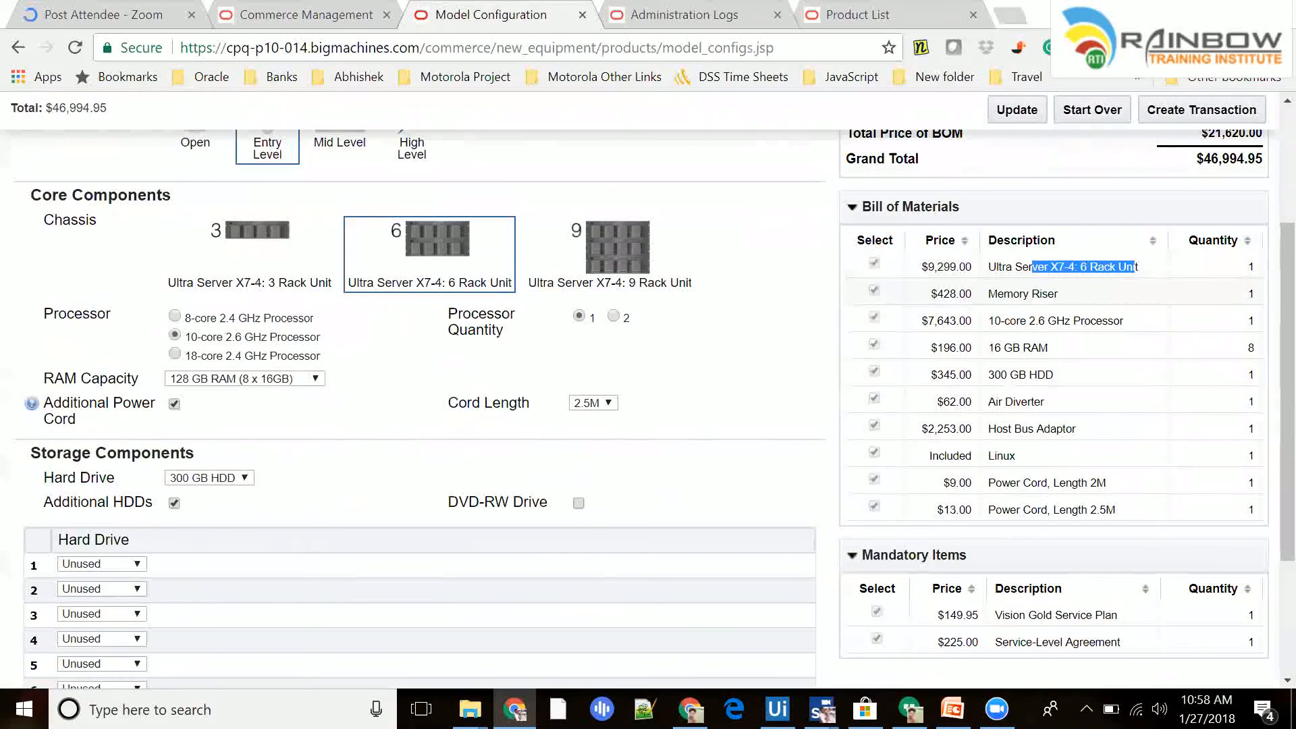
left_click_drag(1029, 294, 1059, 295)
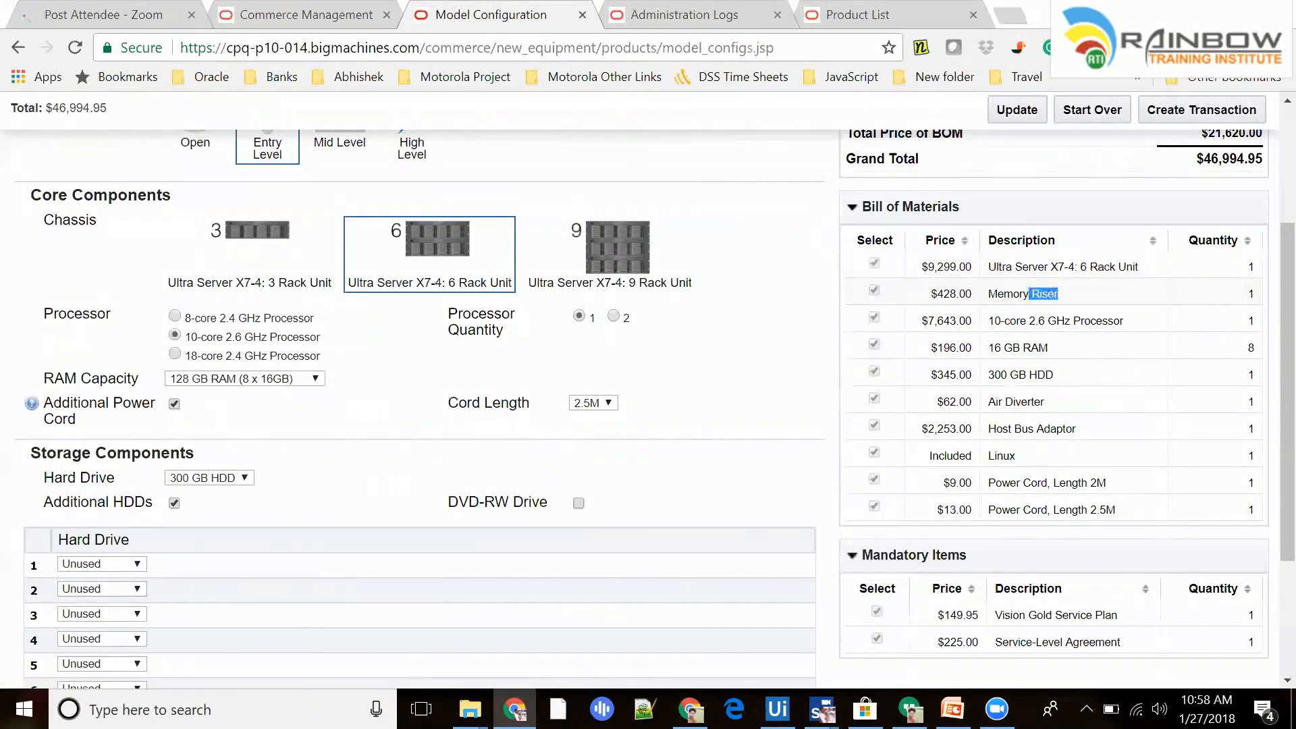
left_click_drag(1049, 348, 1005, 403)
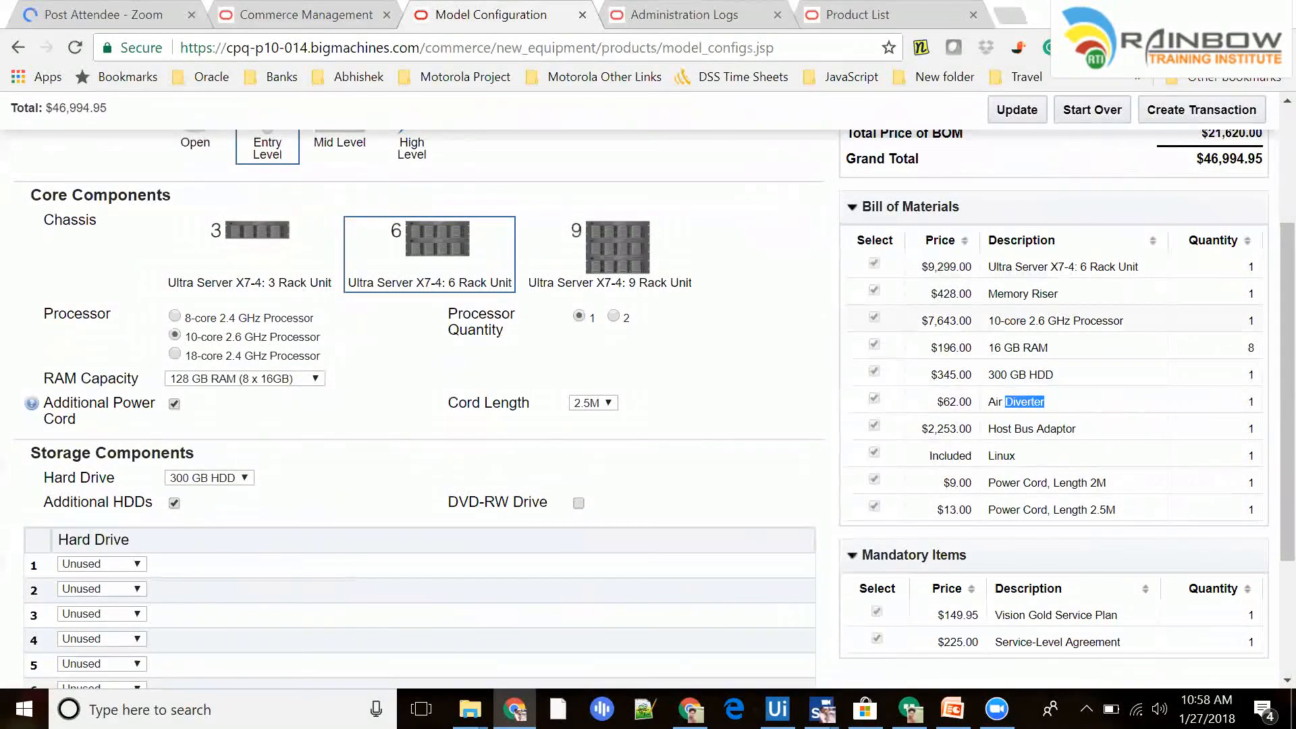
left_click_drag(931, 294, 950, 294)
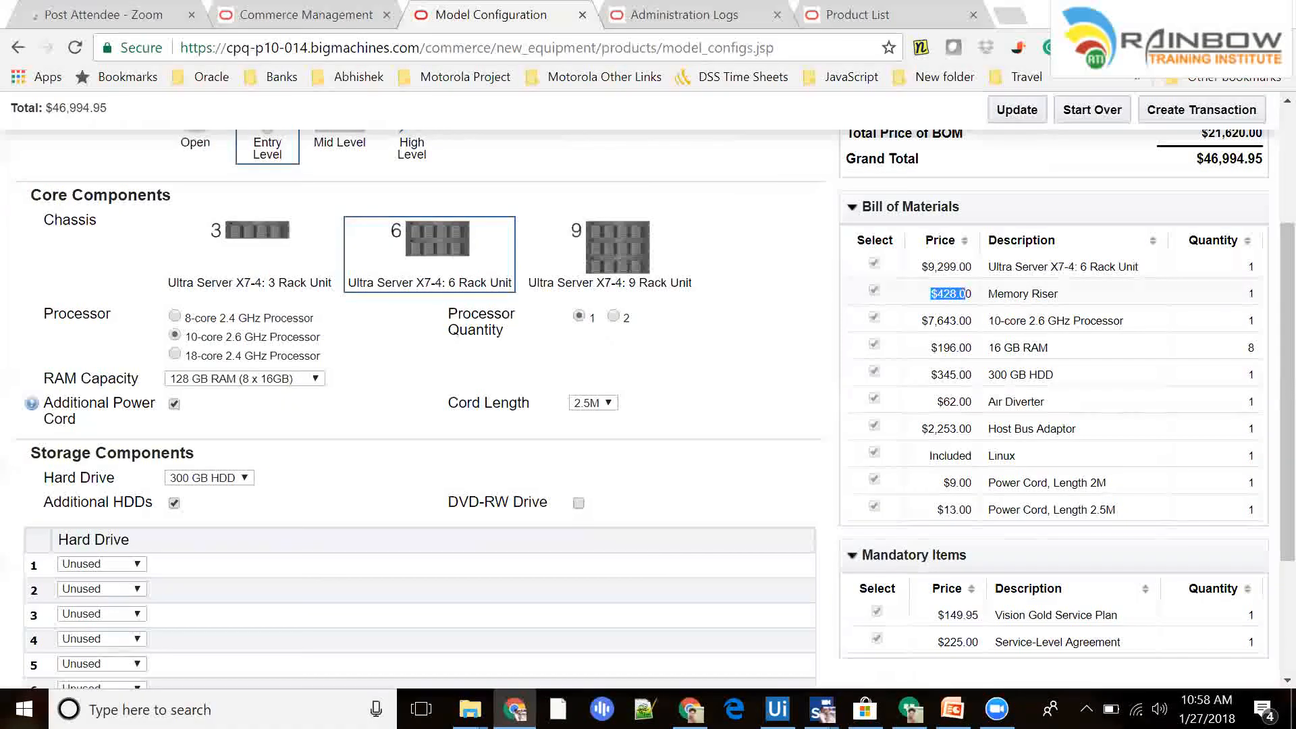
left_click_drag(922, 320, 972, 321)
left_click(788, 403)
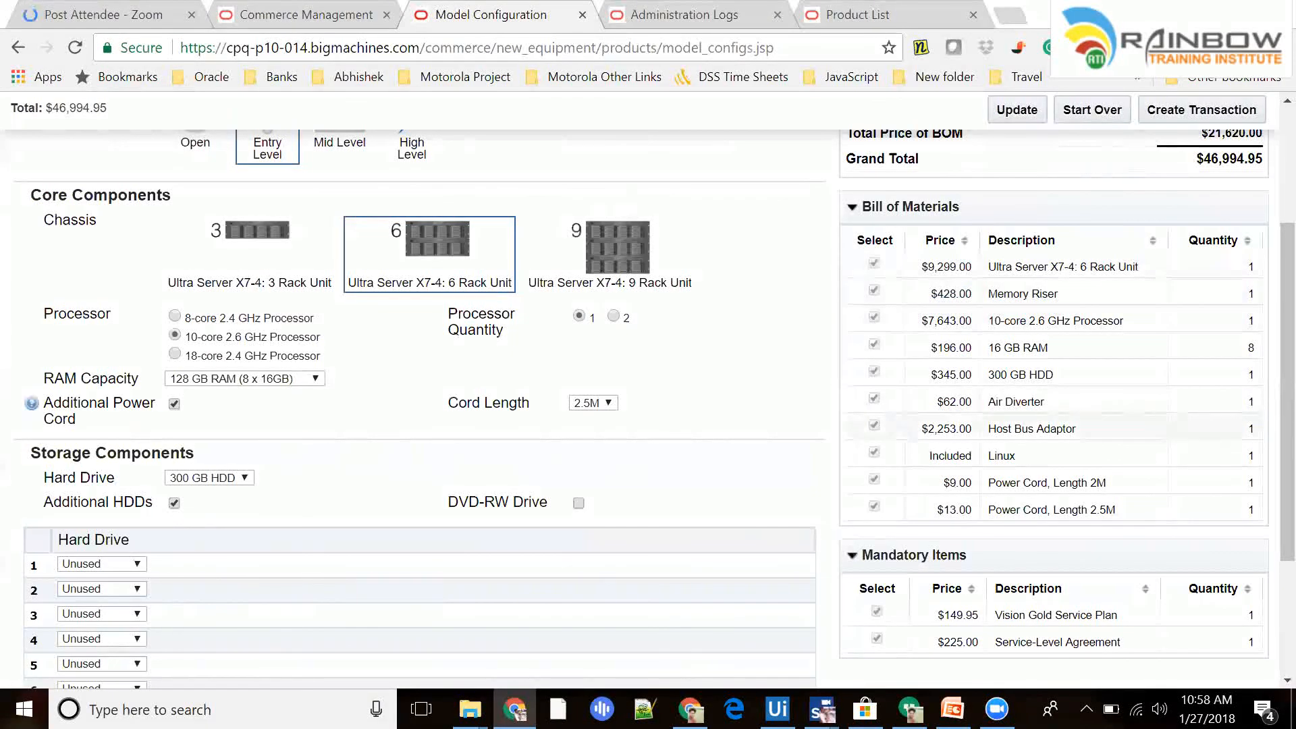
- Compare the price summary with the selected hardware options, the bill of materials and the mandatory items
scroll(839, 405, "down", 1)
scroll(770, 409, "up", 5)
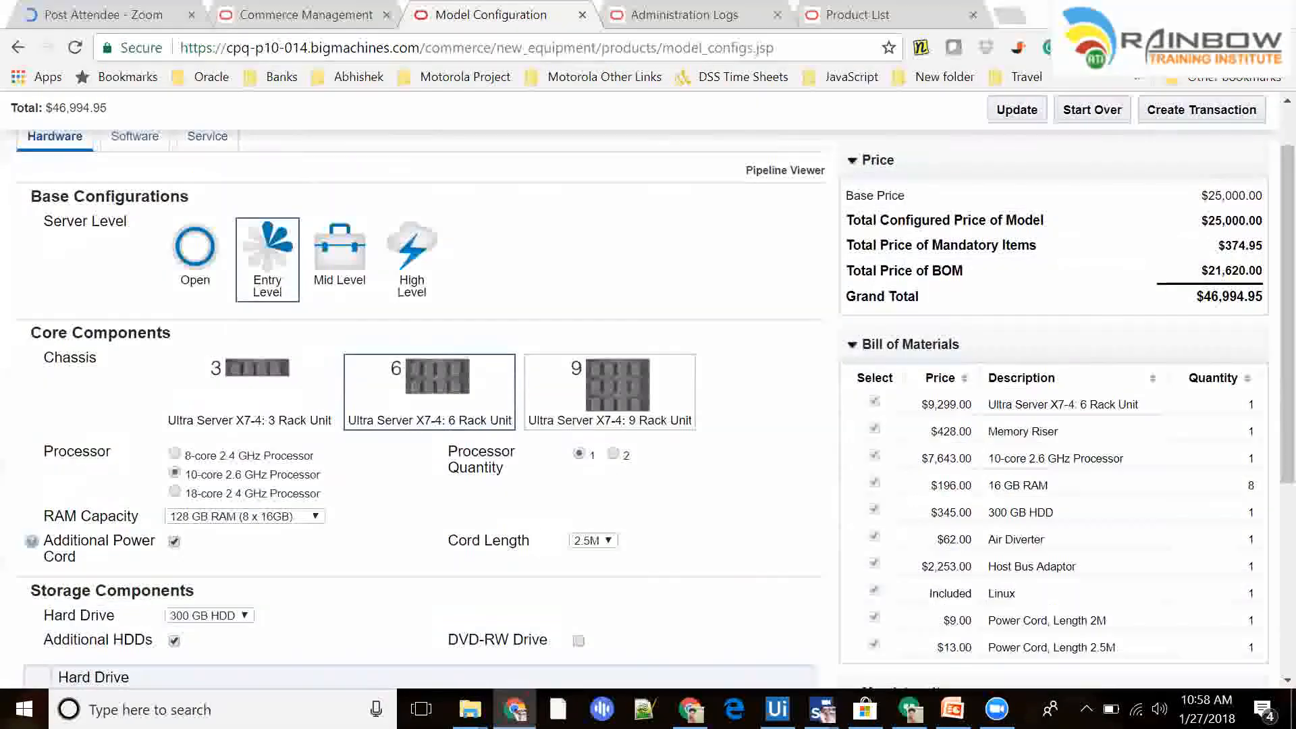
scroll(769, 410, "down", 3)
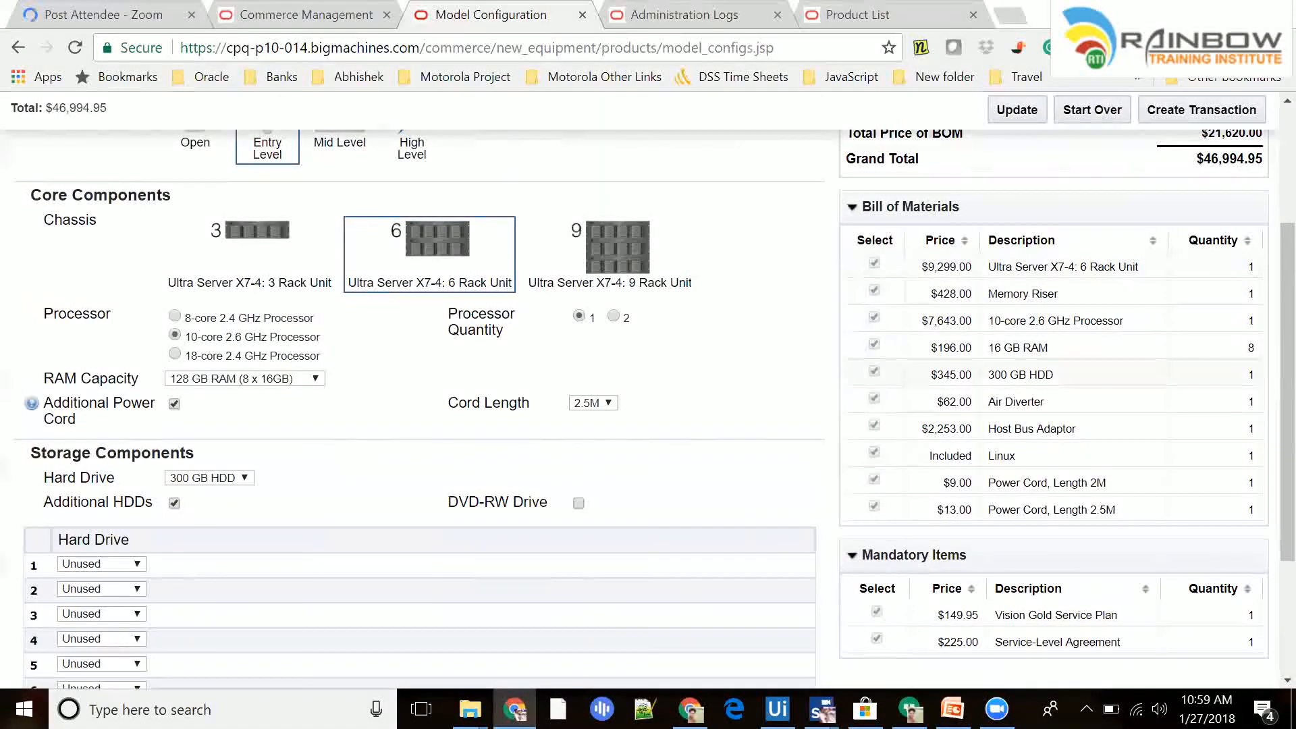
scroll(362, 321, "up", 5)
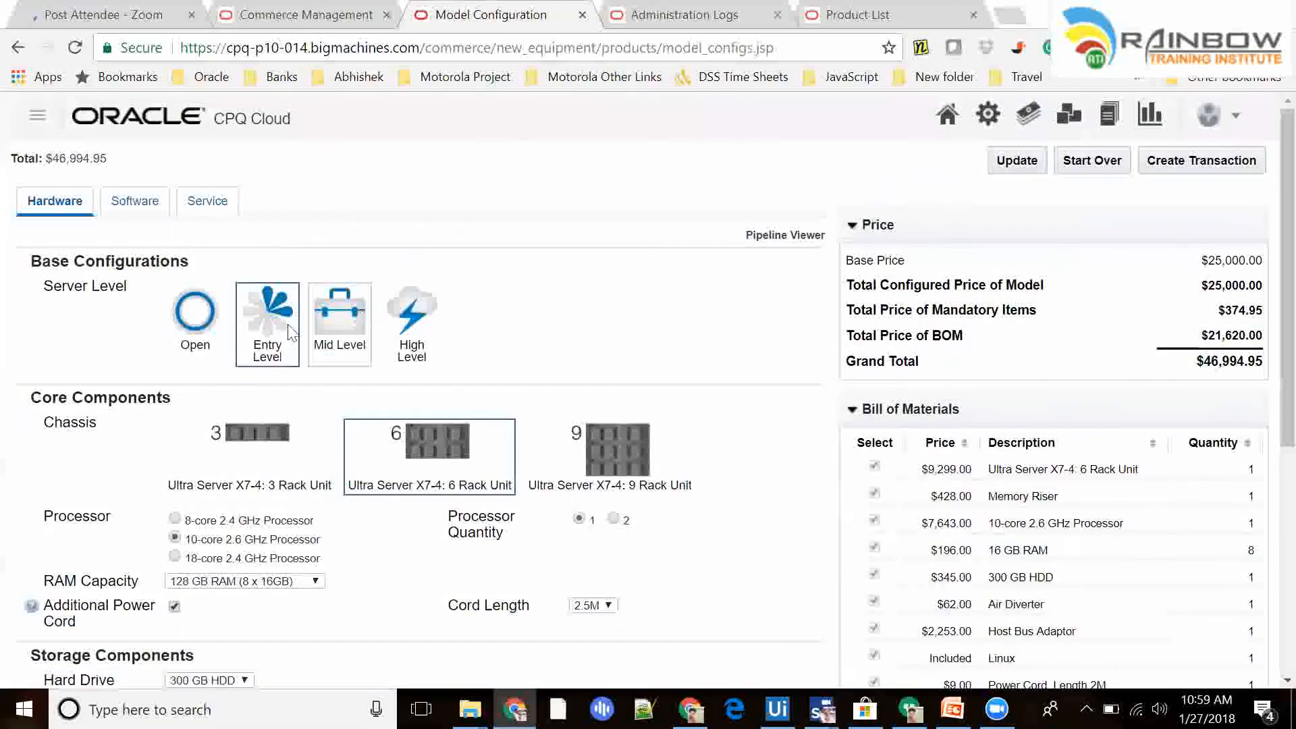
scroll(85, 368, "down", 3)
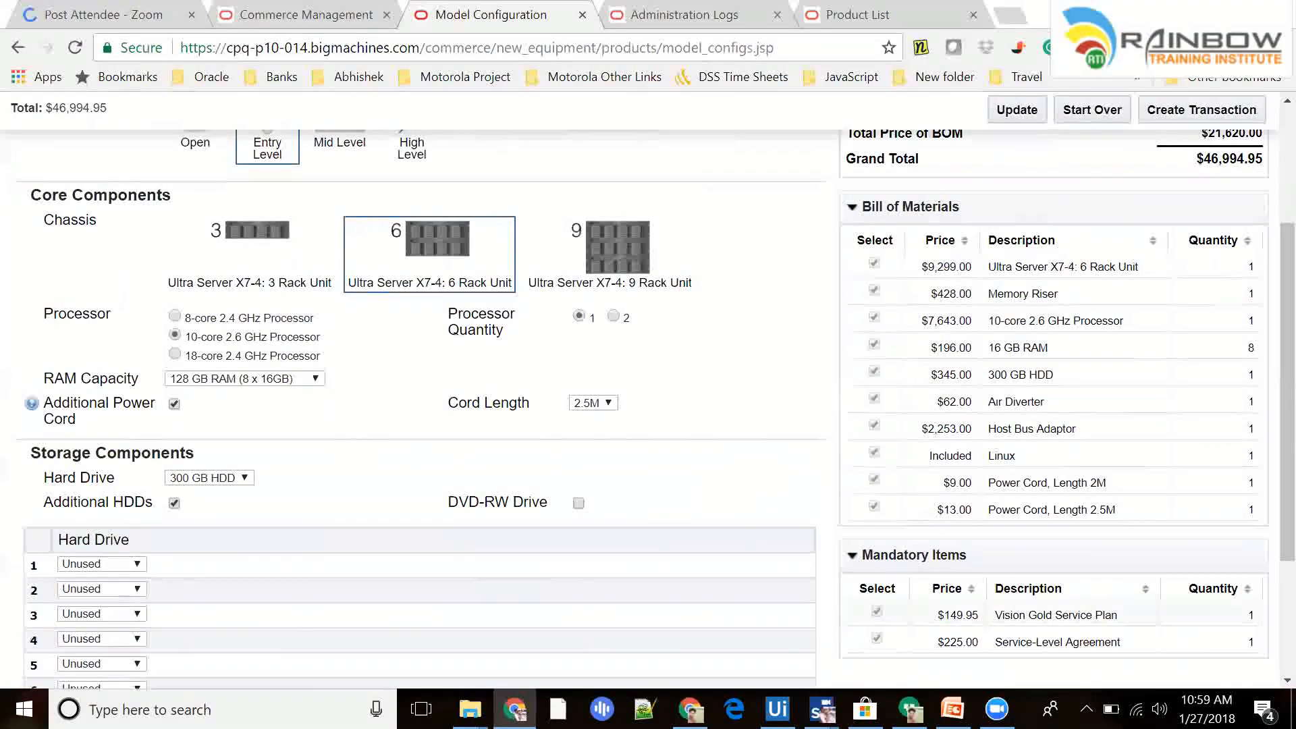
scroll(418, 405, "down", 3)
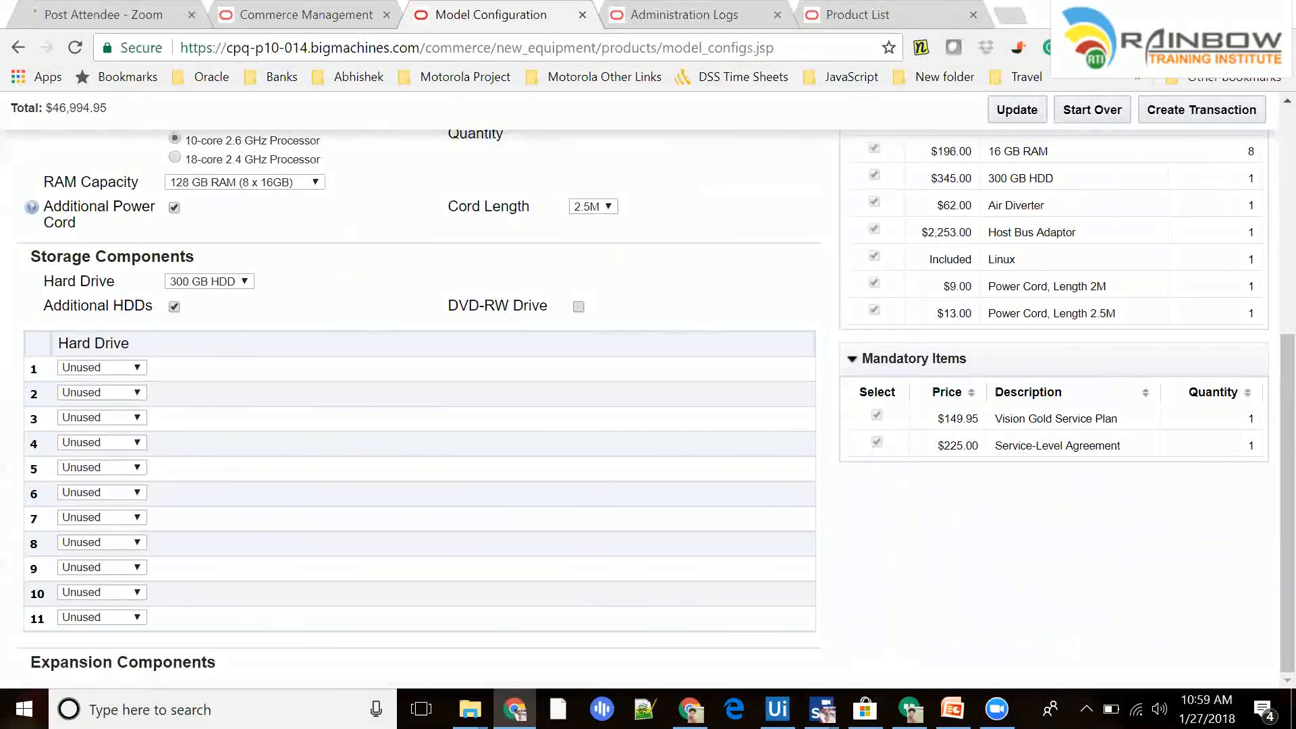
left_click(854, 360)
left_click(854, 363)
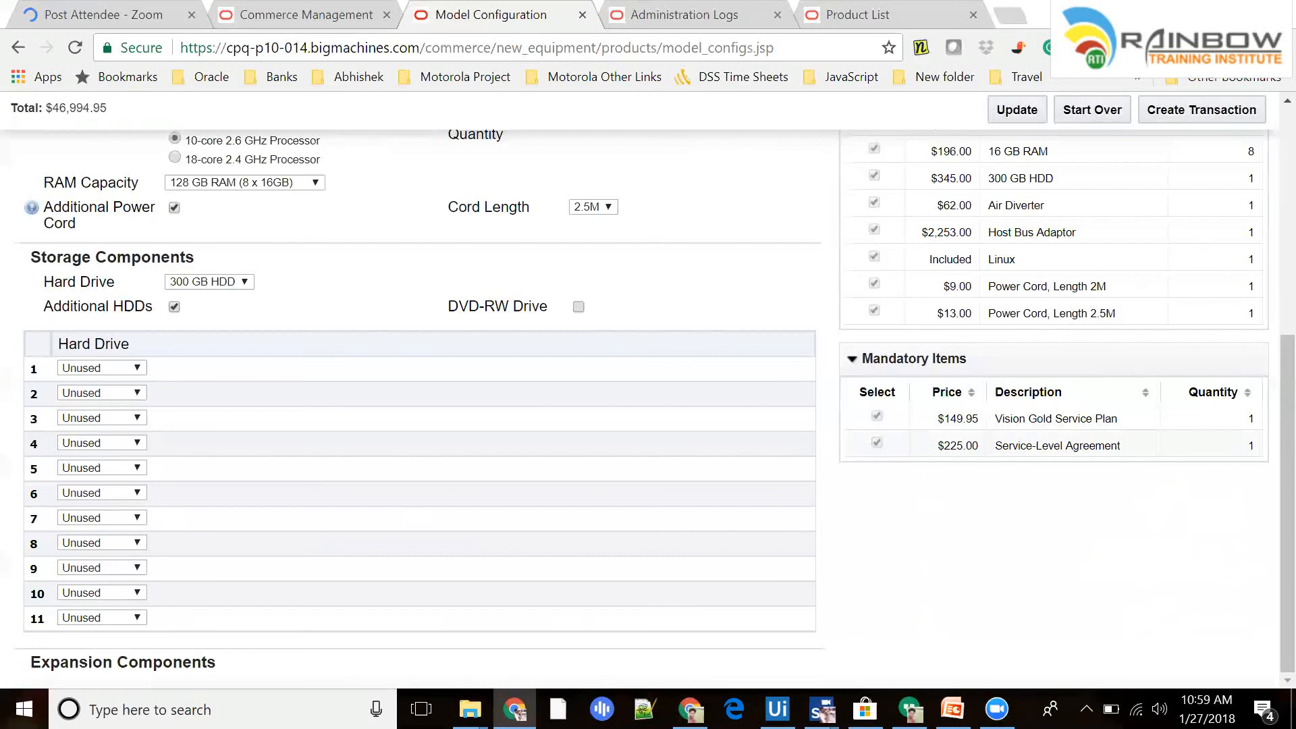
scroll(582, 411, "up", 5)
scroll(540, 387, "down", 5)
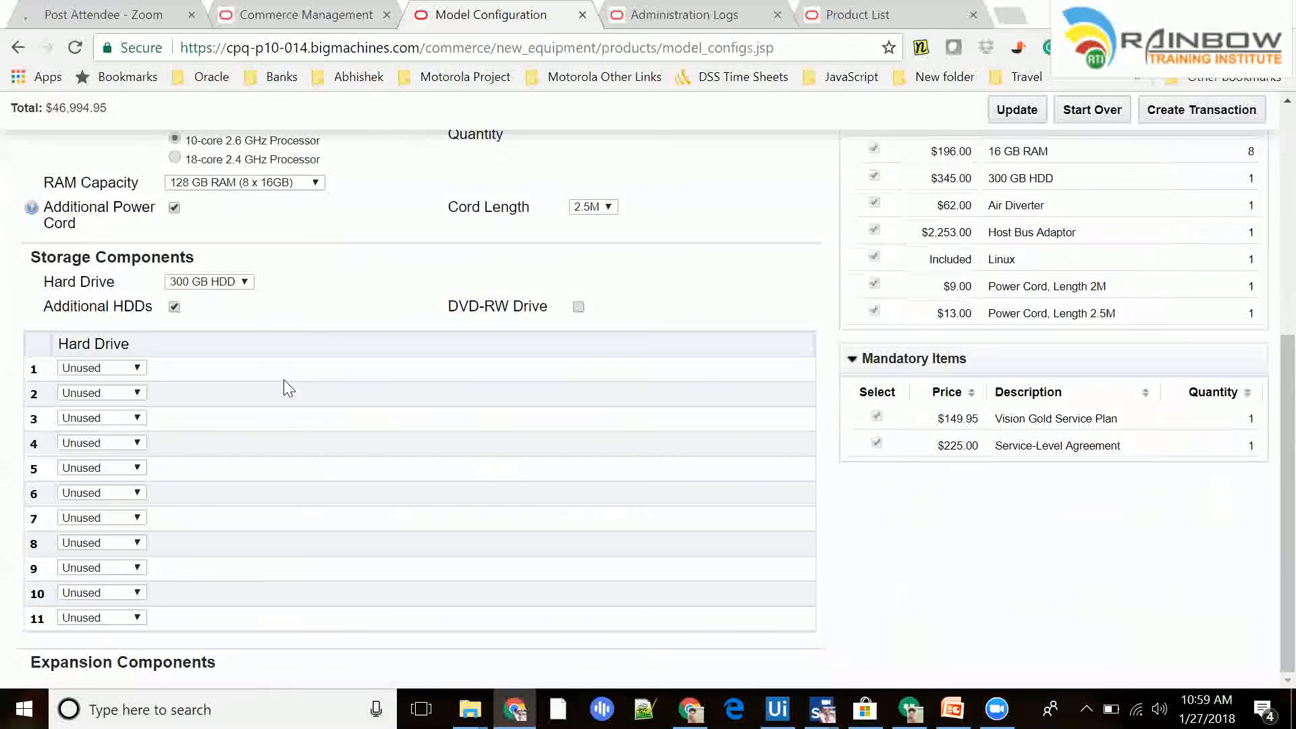
- Set the server's operating system to Oracle Solaris in the software options and check the bill of materials
scroll(289, 388, "up", 5)
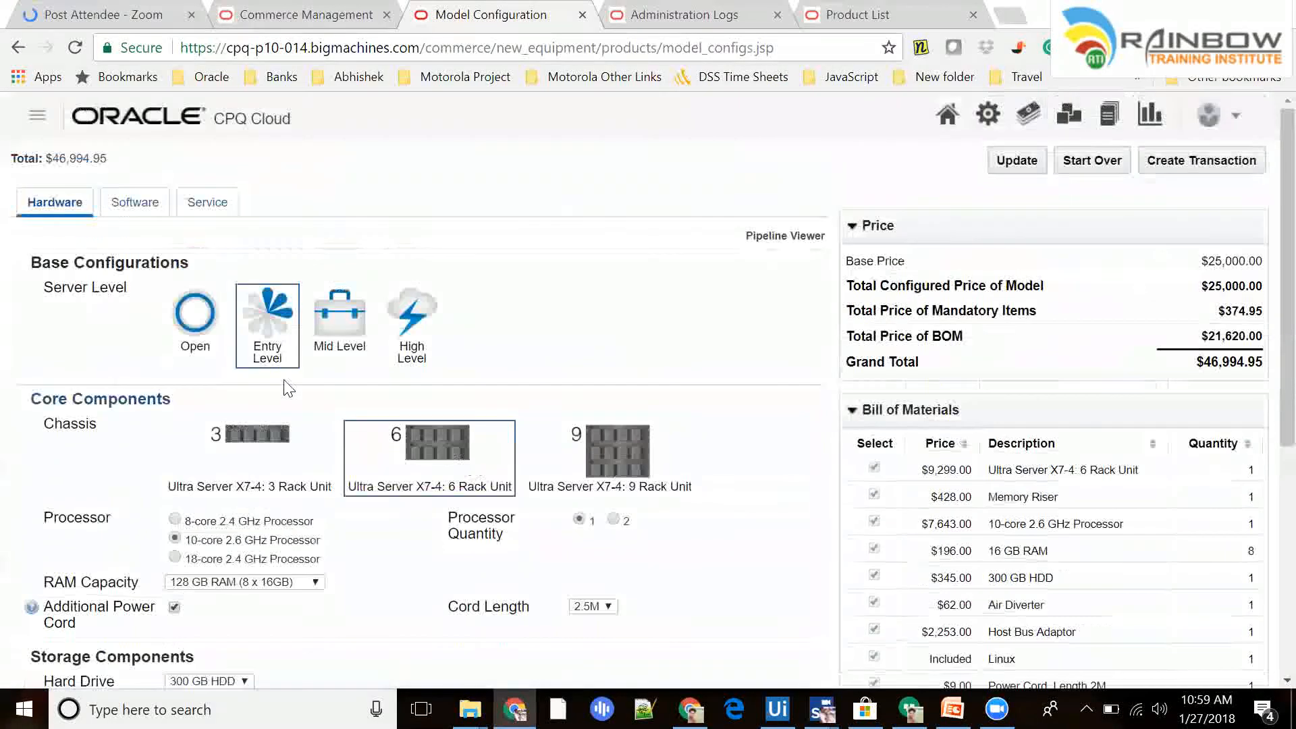
left_click(123, 200)
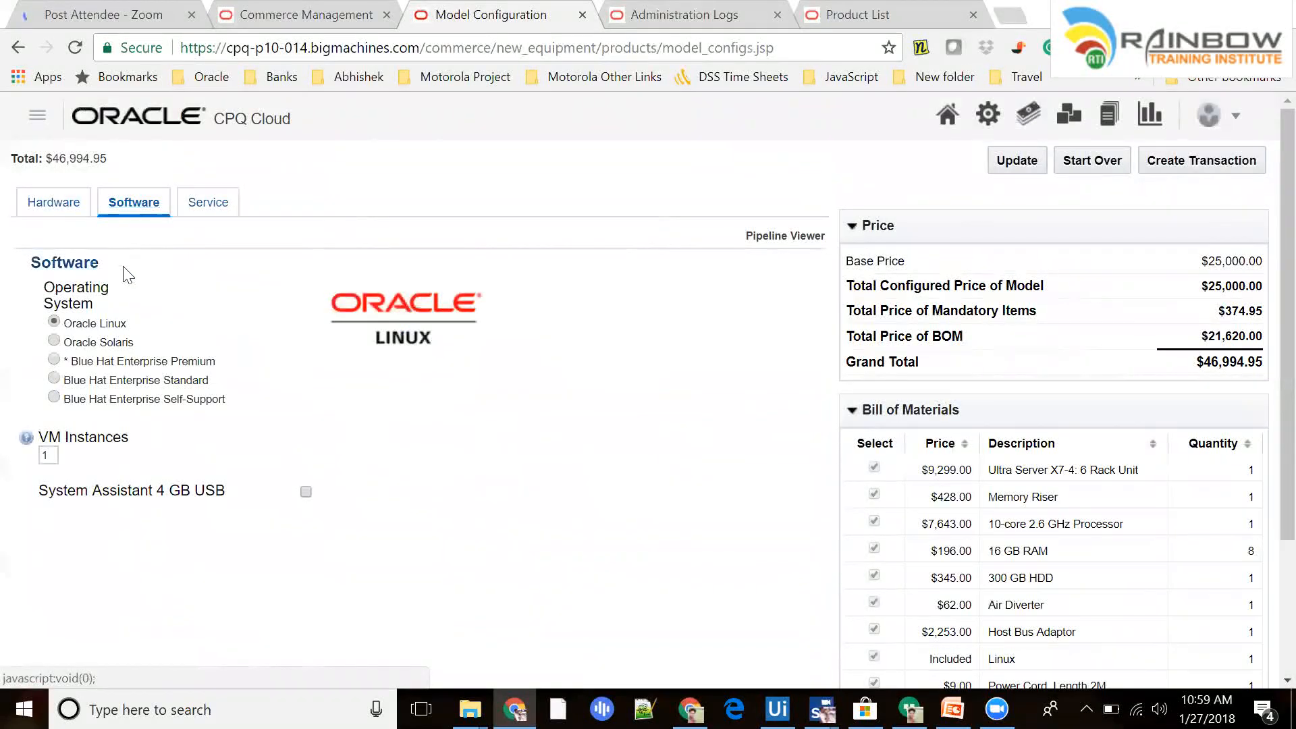
left_click(53, 342)
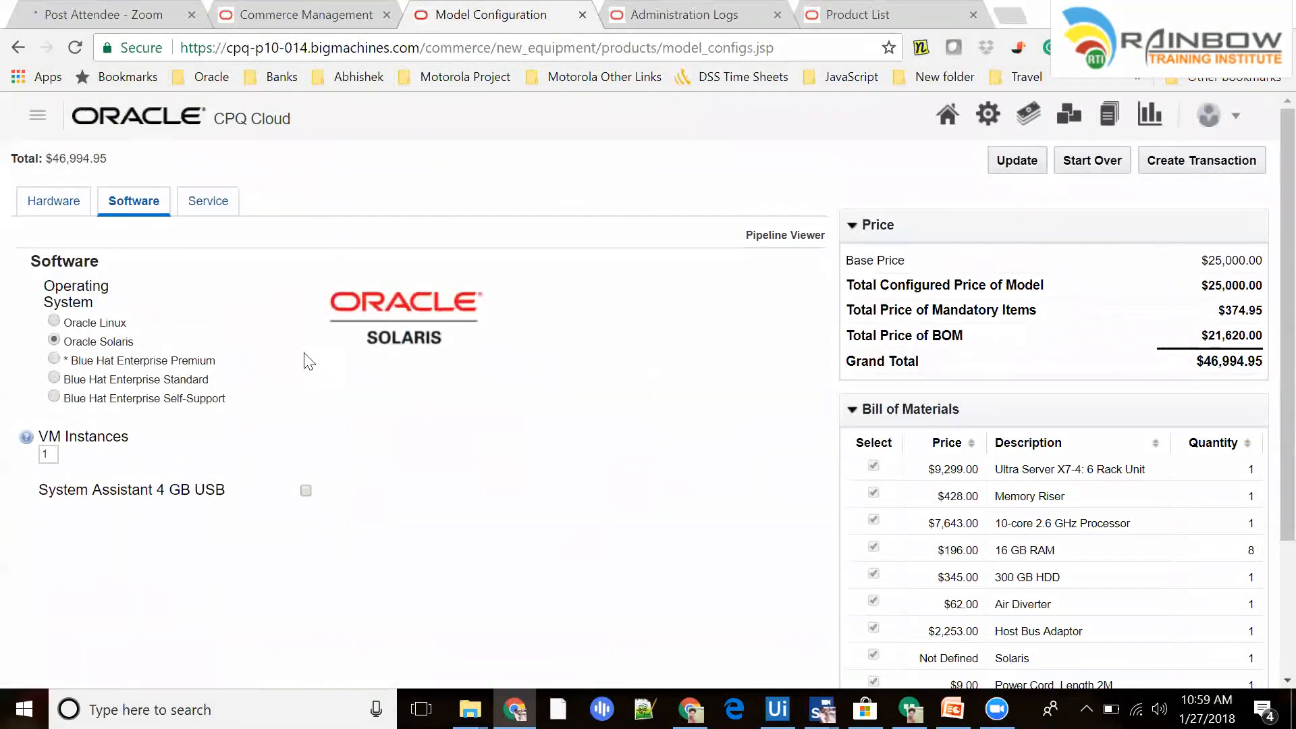
scroll(723, 449, "down", 3)
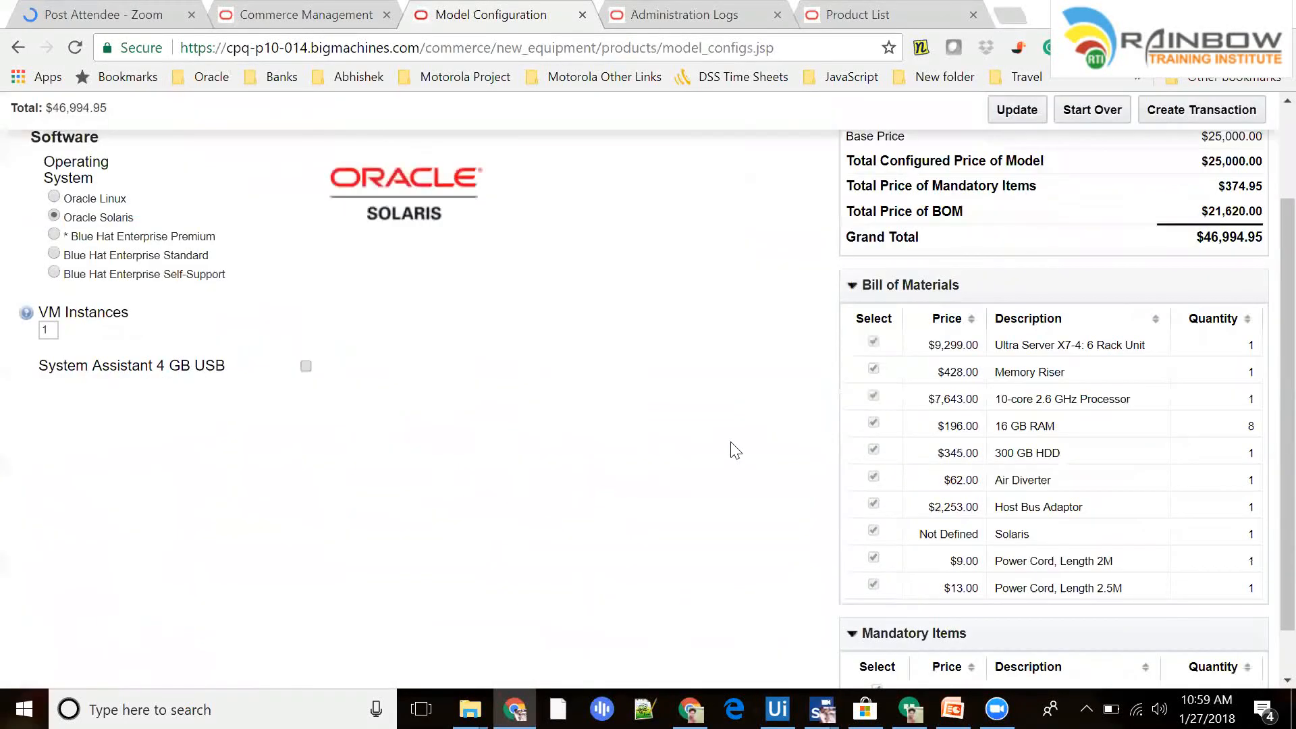
- Add HTTP and ICMP Ping monitoring to the Gold Service support level and update the configuration
left_click(1017, 110)
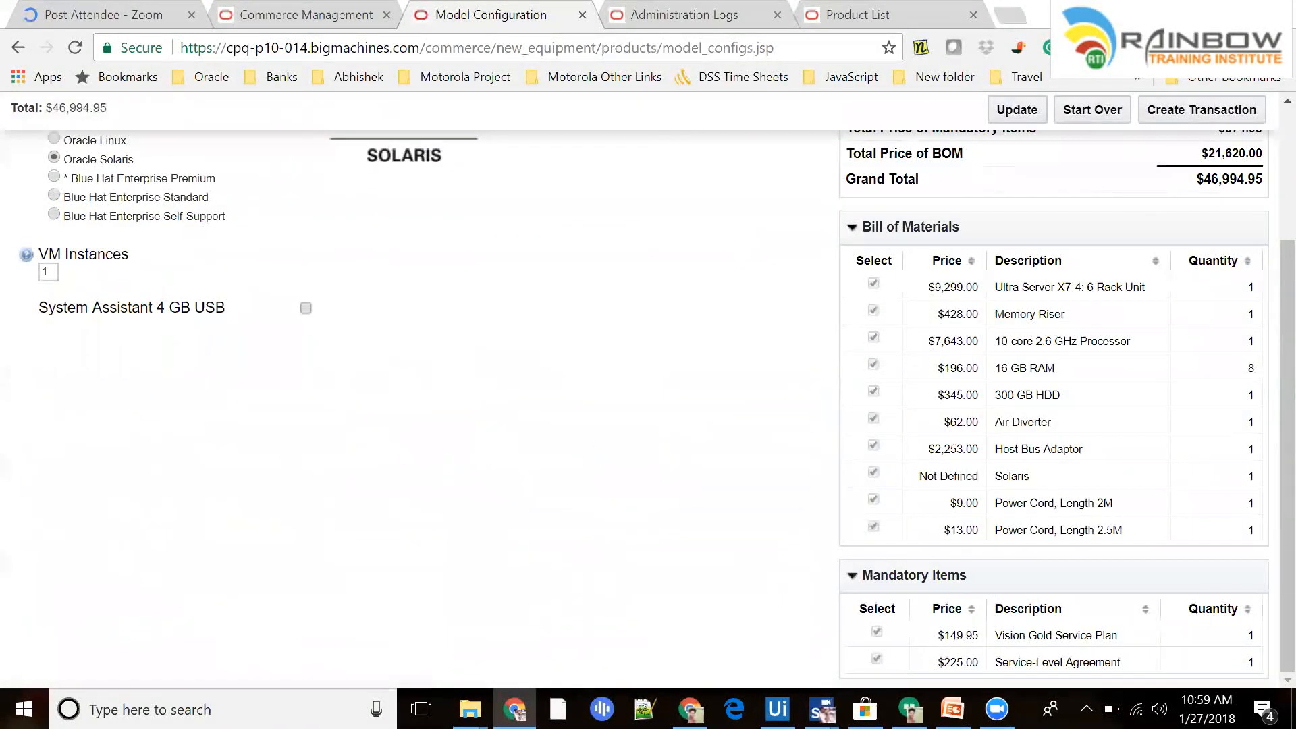
scroll(435, 375, "up", 3)
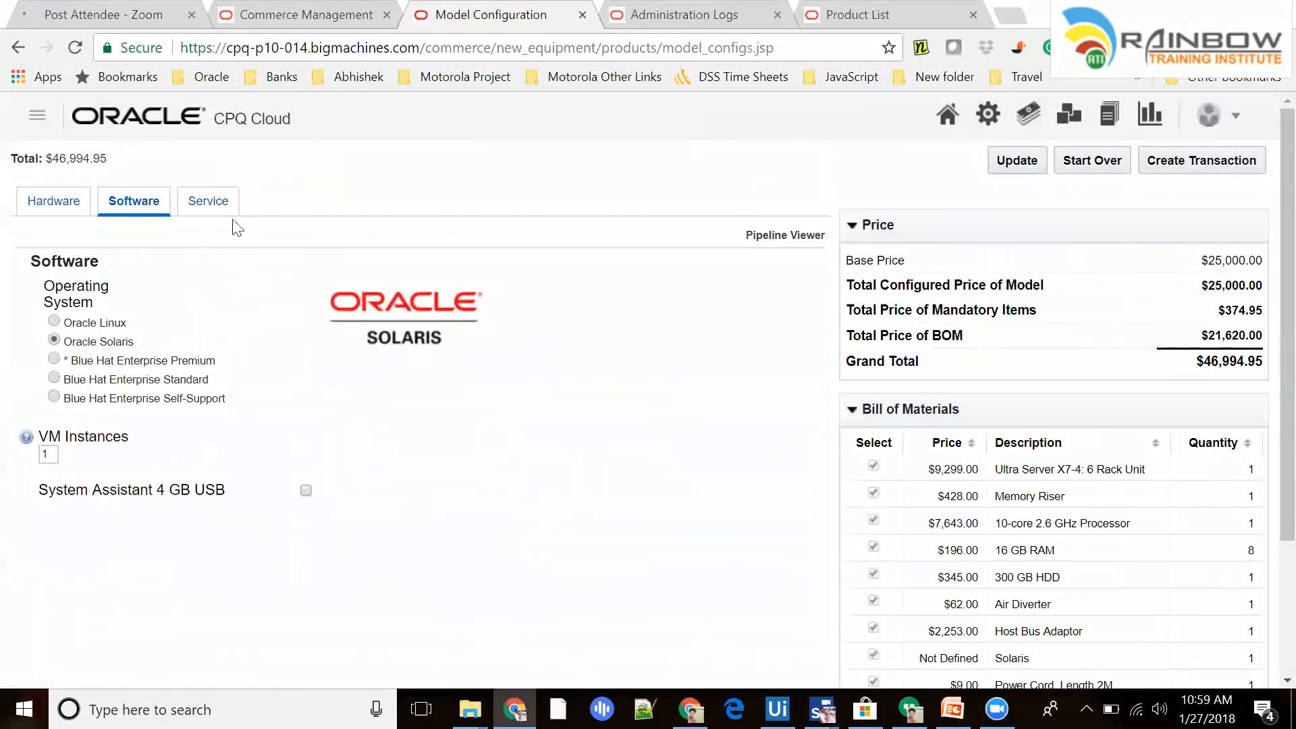
left_click(223, 215)
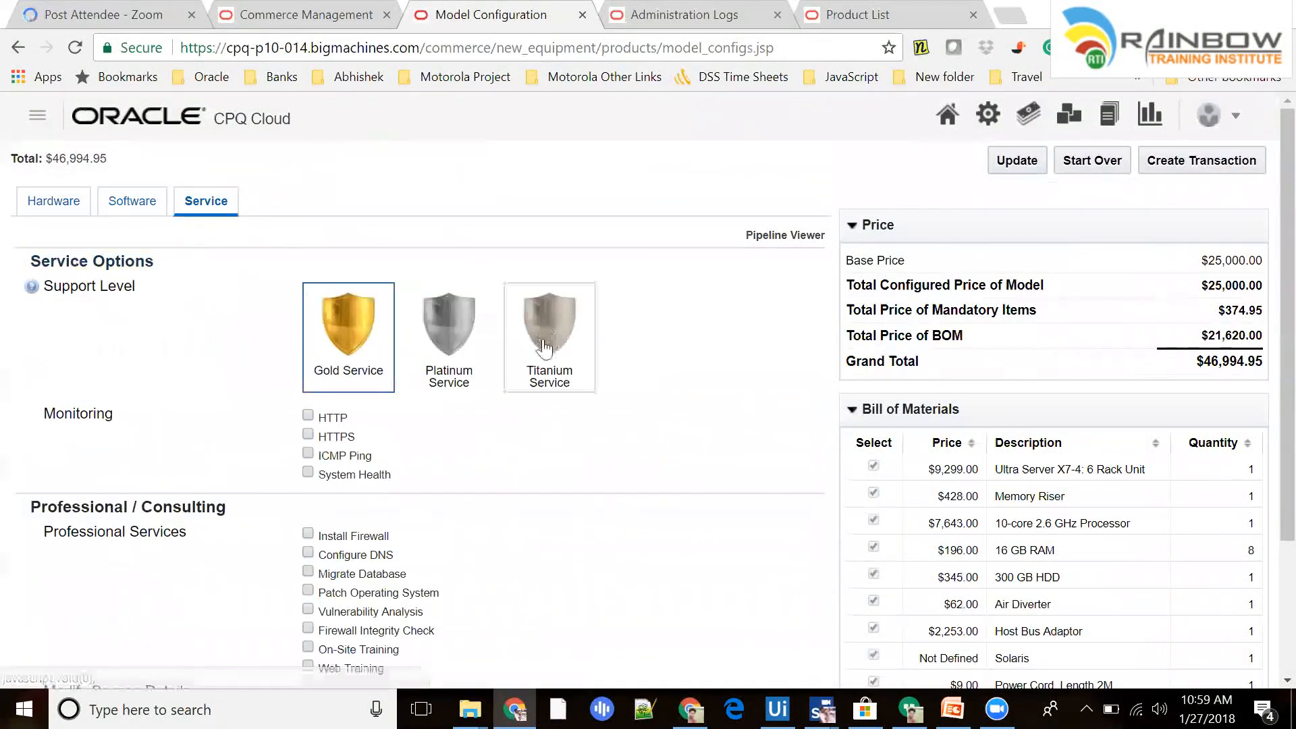
left_click(309, 415)
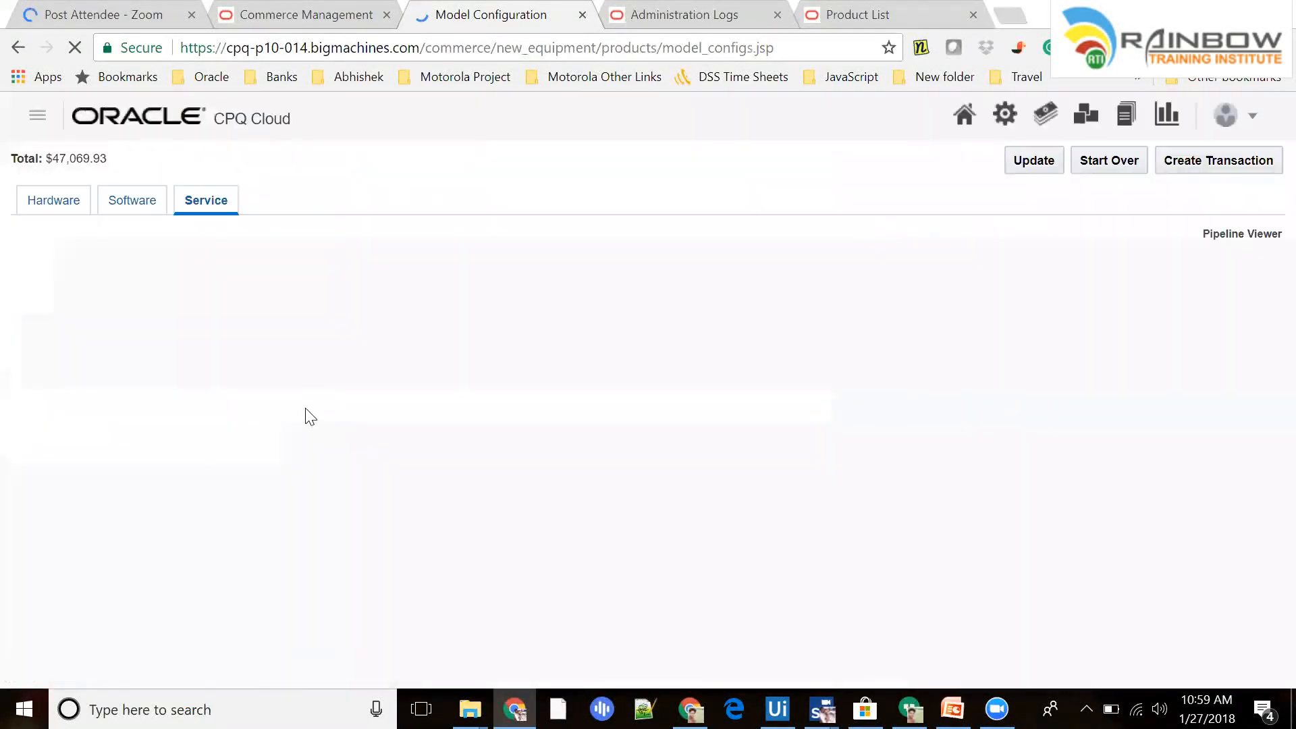
scroll(305, 408, "down", 1)
left_click(308, 353)
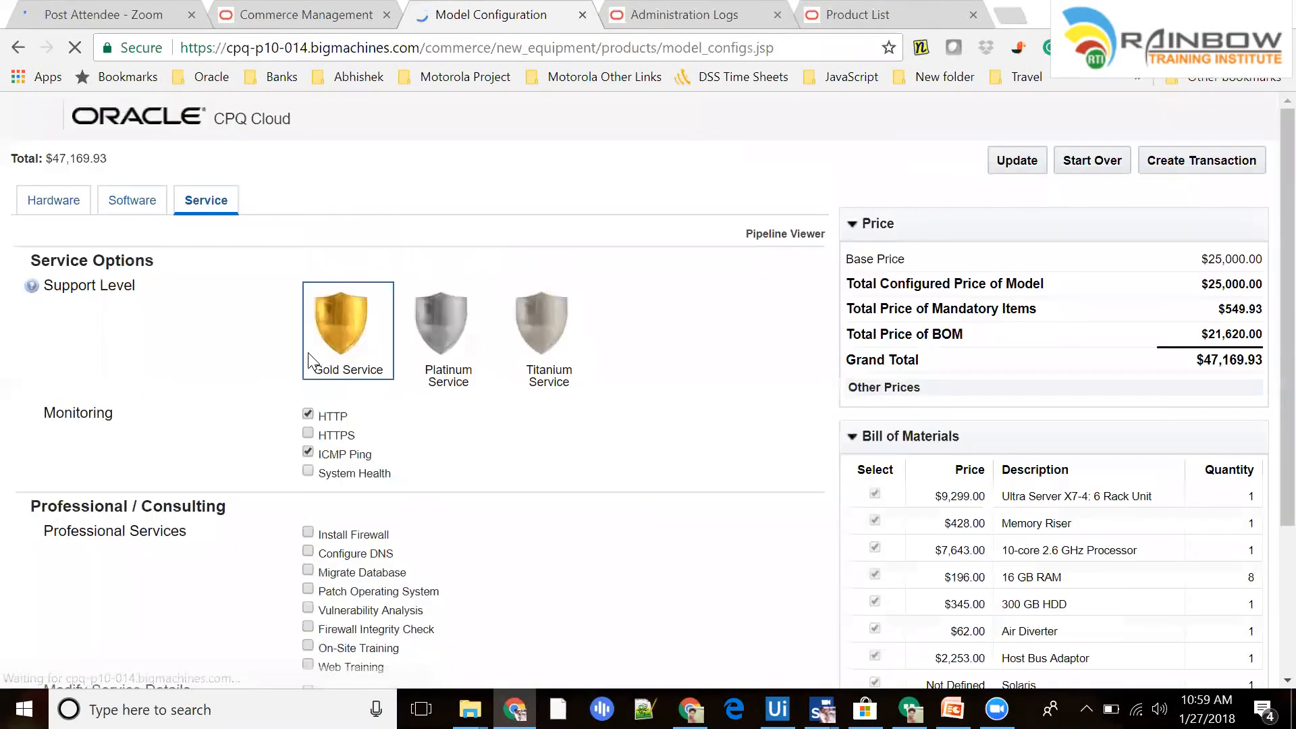
scroll(308, 353, "down", 2)
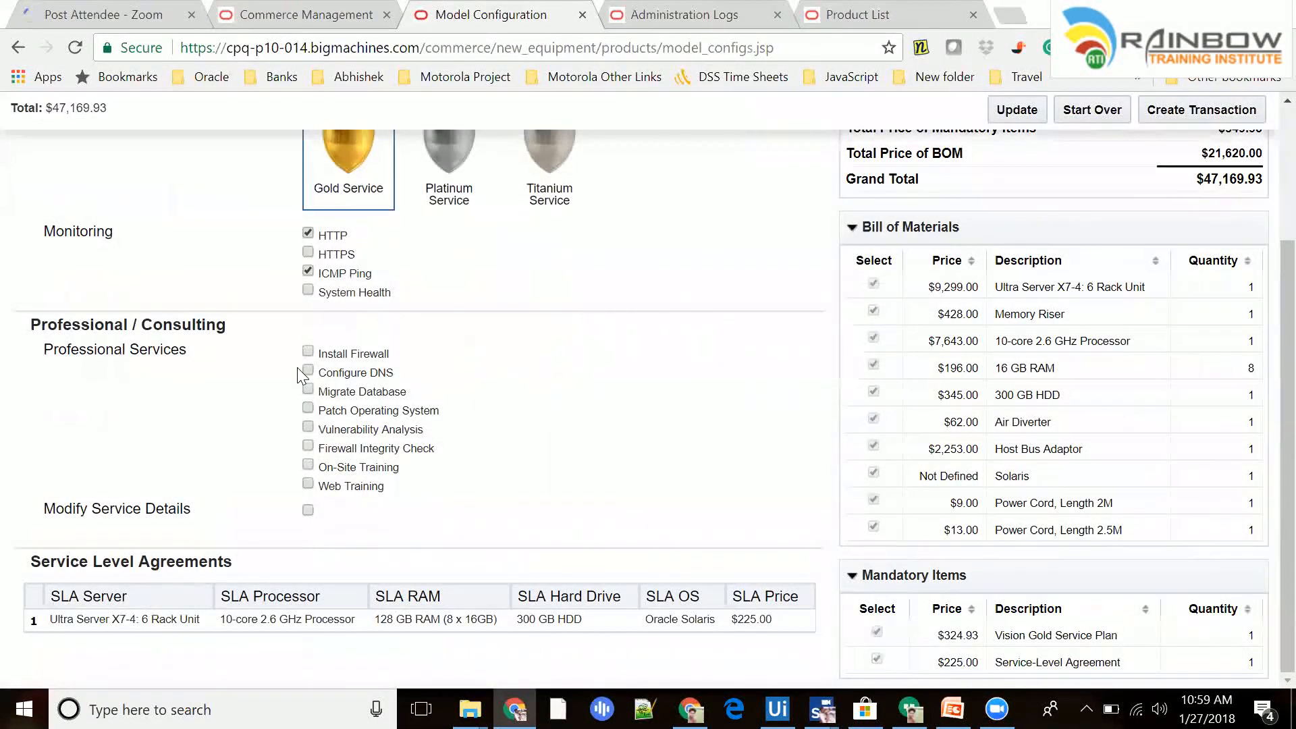
scroll(297, 369, "up", 2)
left_click(1017, 160)
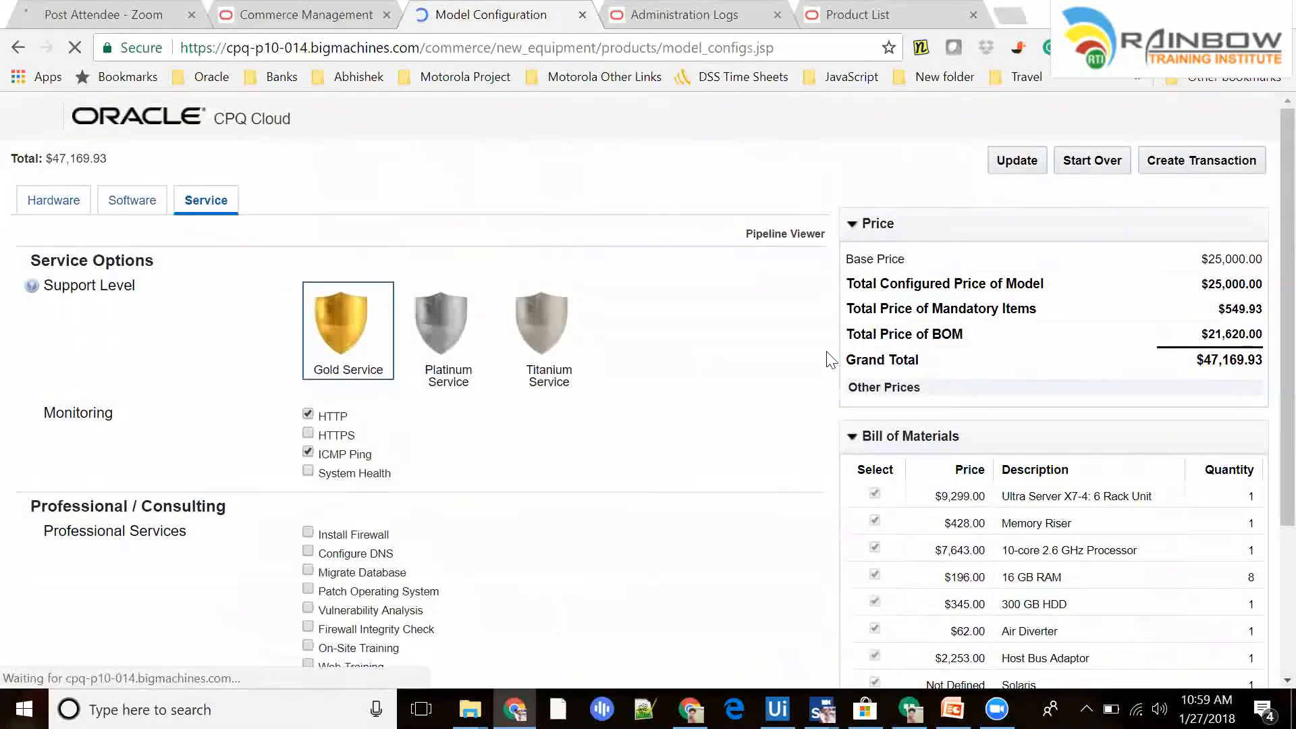
scroll(835, 359, "down", 2)
scroll(419, 399, "up", 2)
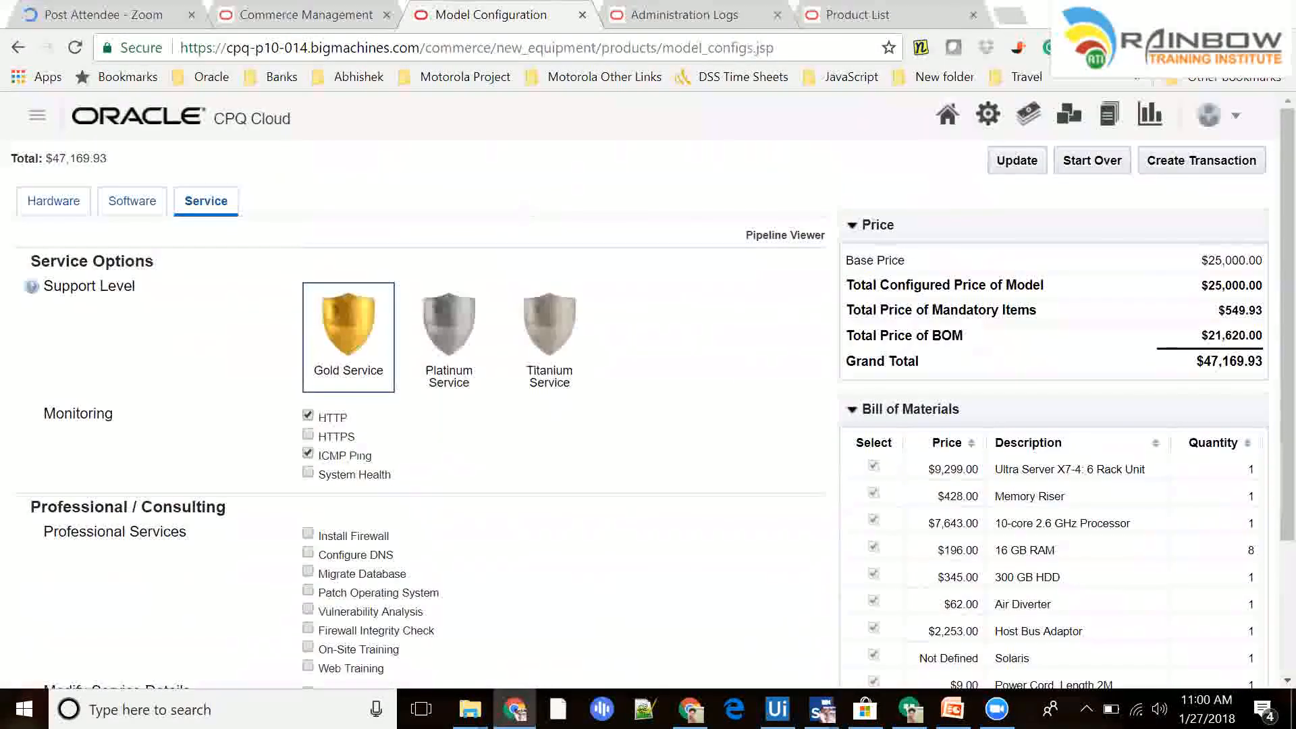
- Revisit the hardware, software and service options and create a transaction from the configuration
left_click(40, 201)
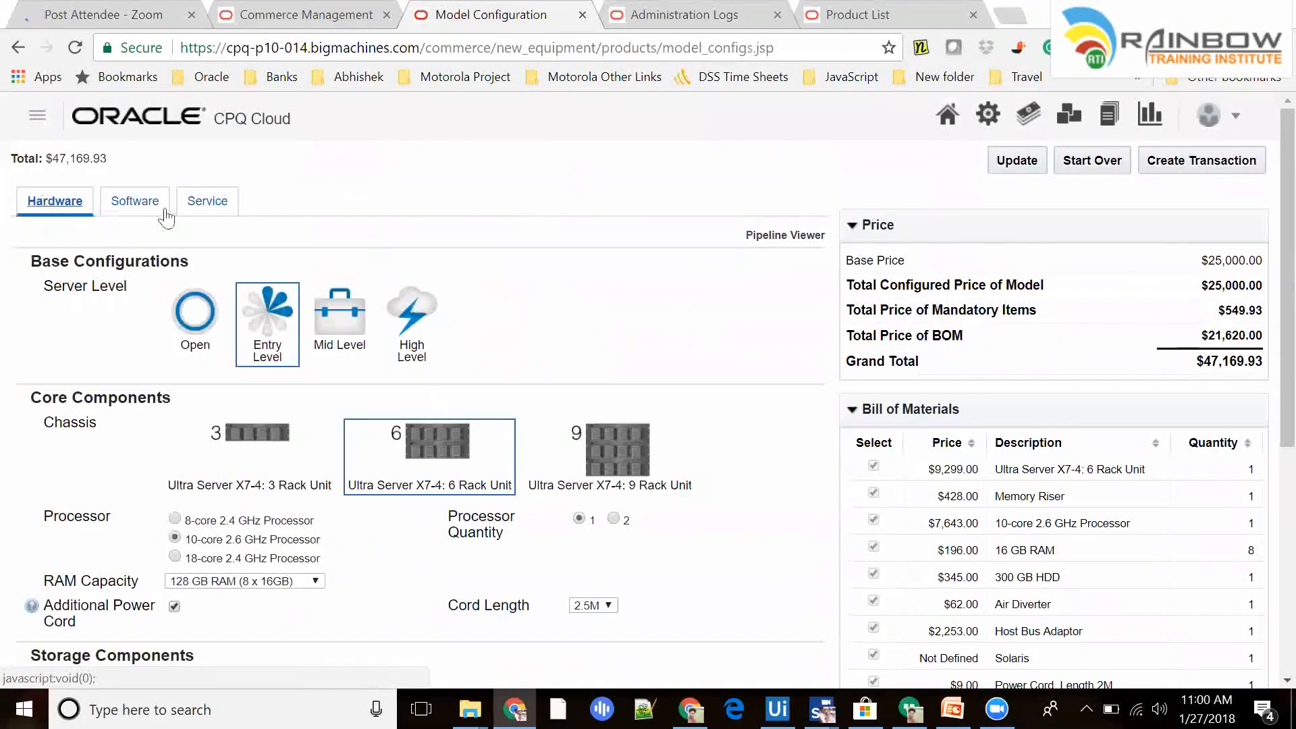
left_click(164, 207)
left_click(204, 203)
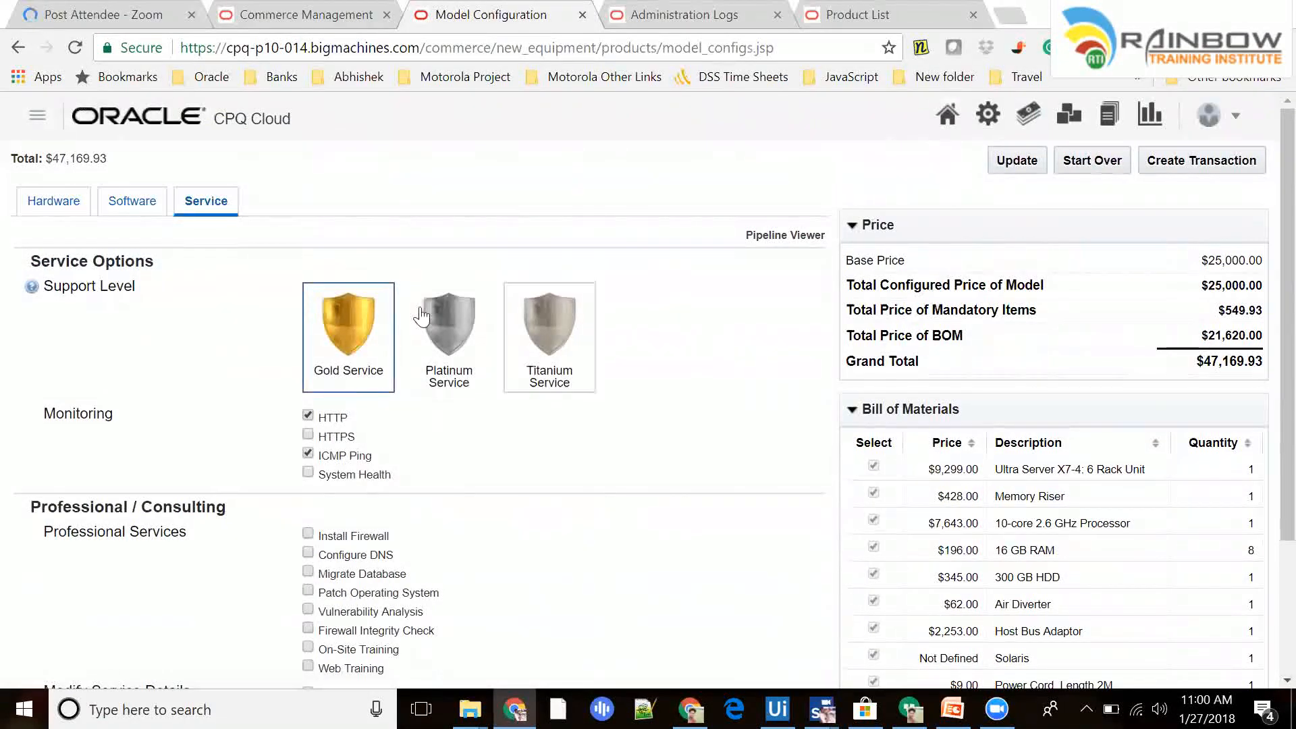
left_click(67, 201)
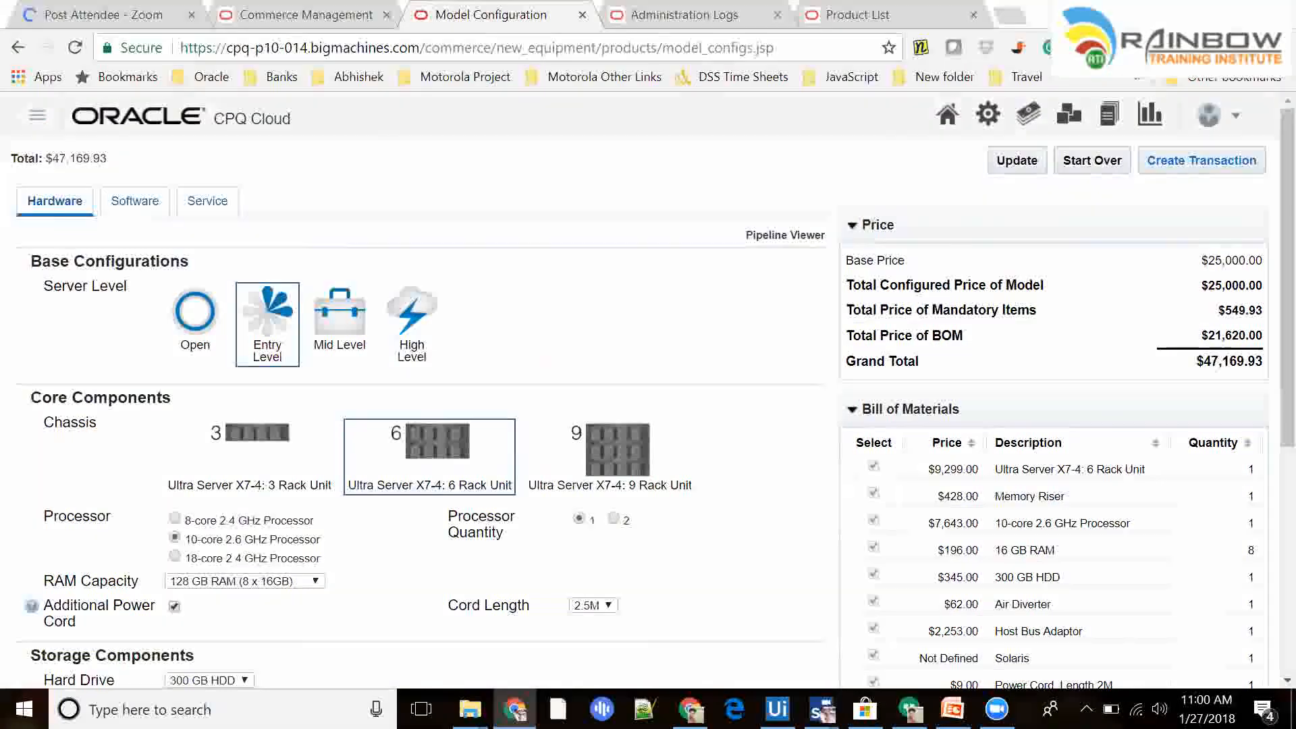
left_click(1202, 160)
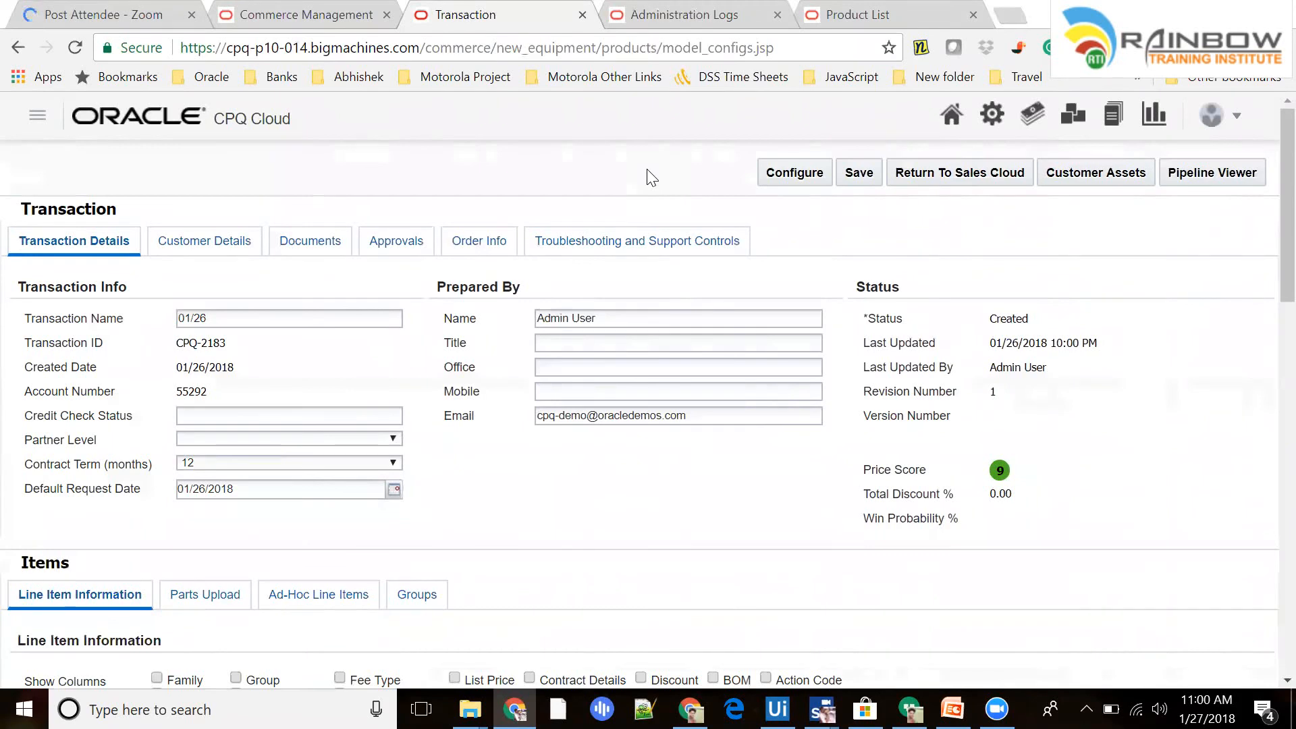
- Examine the transaction details and the Ultra Server X7 line items, including quantities, net prices, net amounts and the totals
scroll(490, 382, "down", 3)
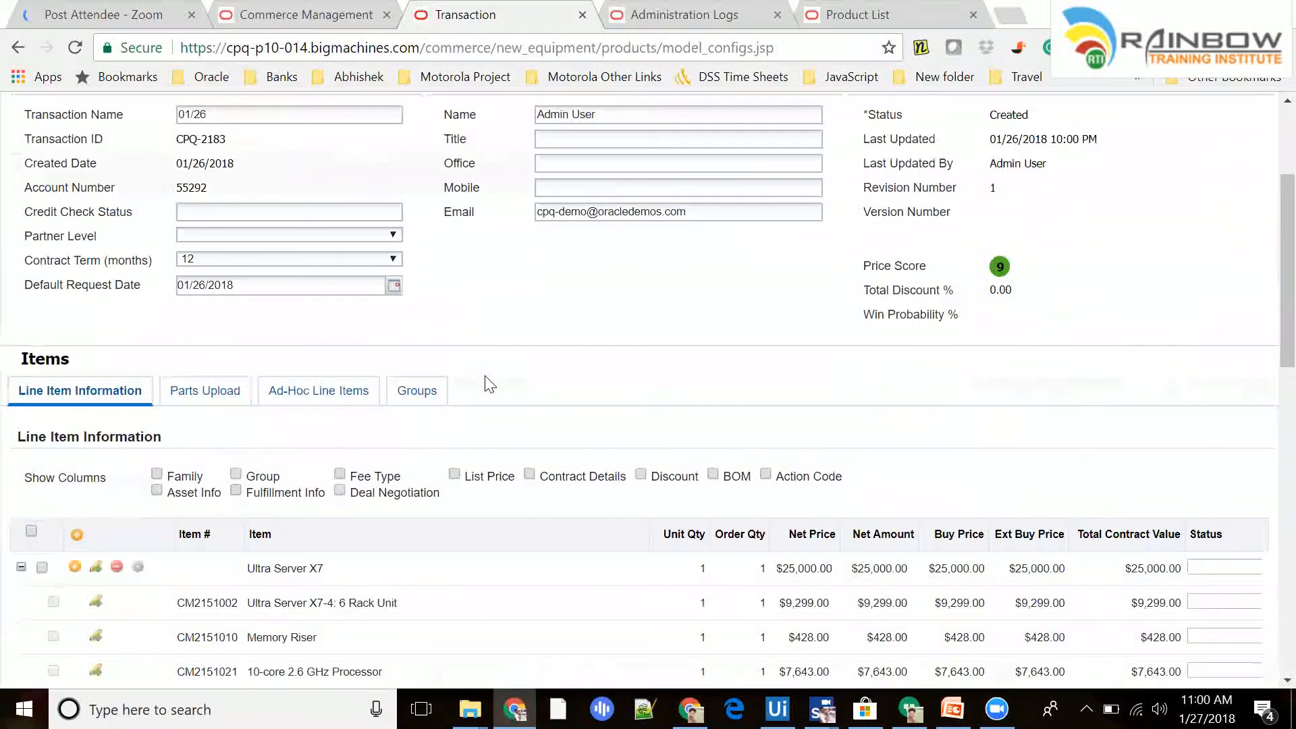
scroll(490, 385, "down", 3)
scroll(486, 384, "down", 4)
scroll(427, 417, "up", 5)
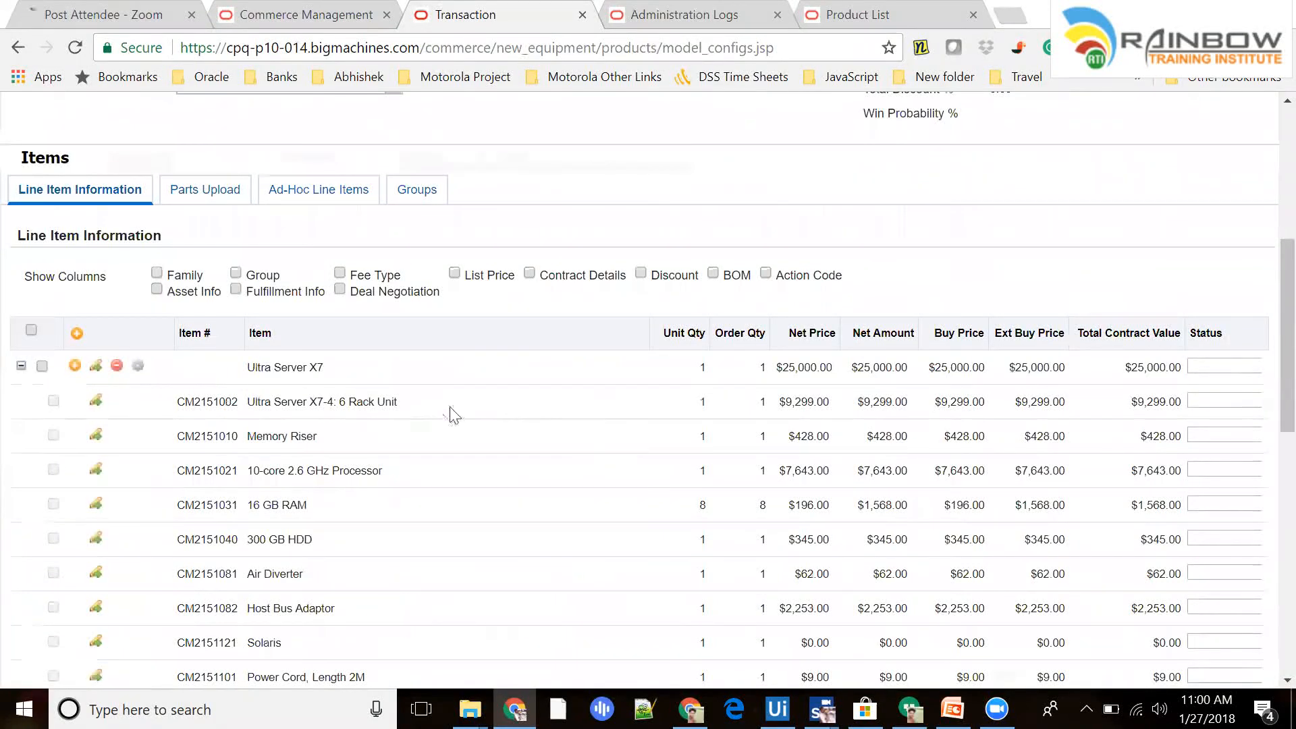
scroll(555, 442, "down", 1)
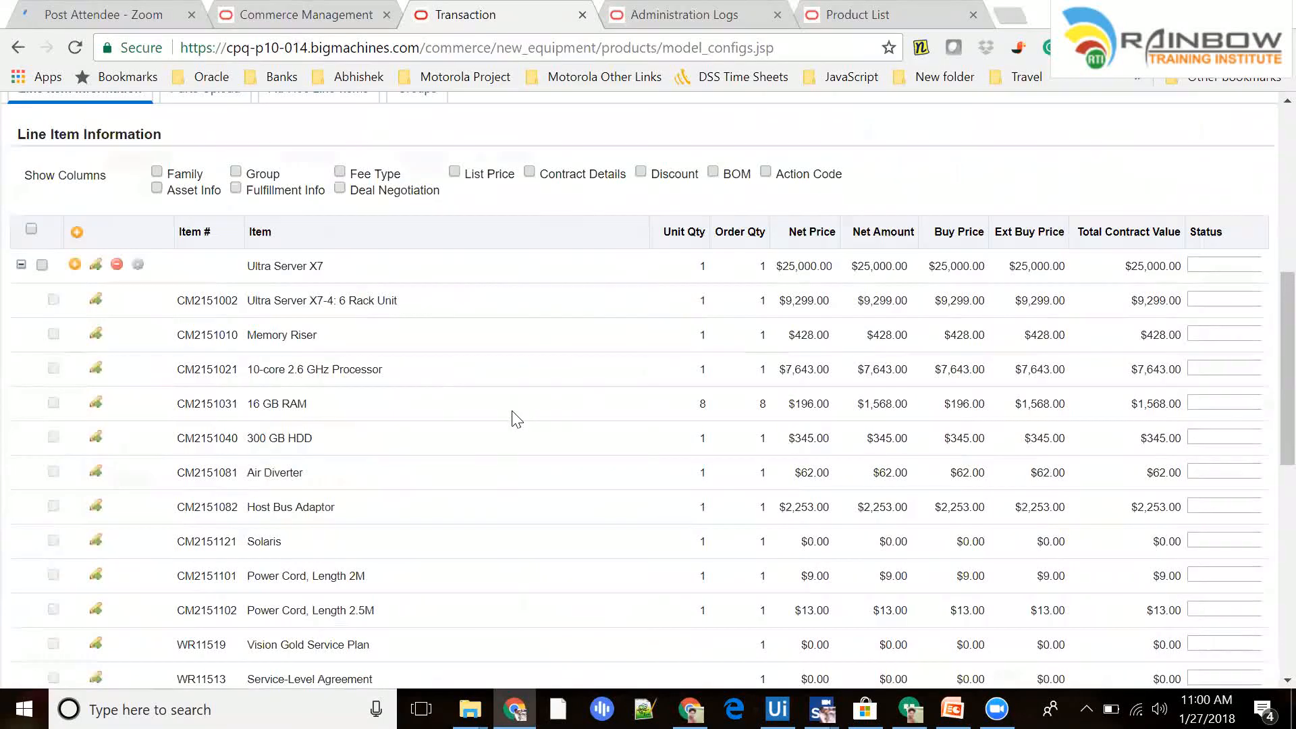
scroll(512, 417, "down", 6)
scroll(515, 417, "up", 8)
scroll(514, 417, "up", 5)
scroll(464, 327, "down", 6)
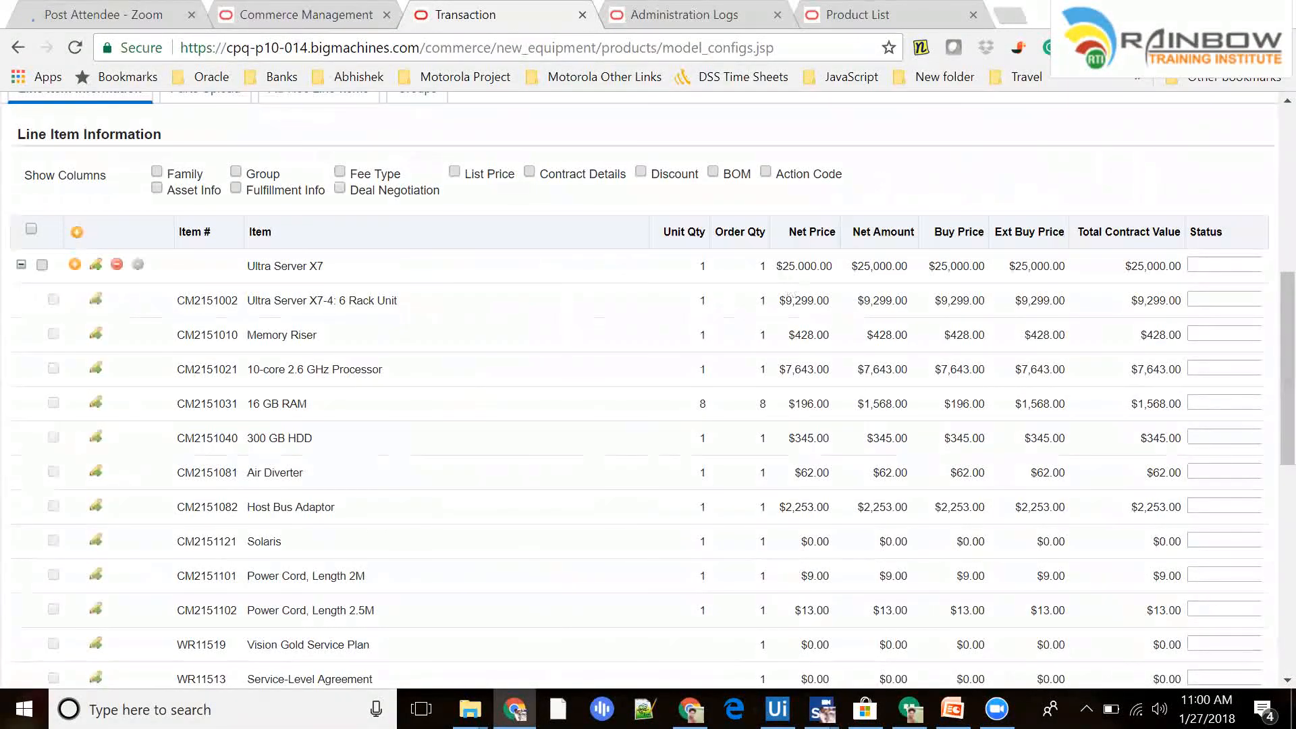
left_click_drag(781, 266, 907, 266)
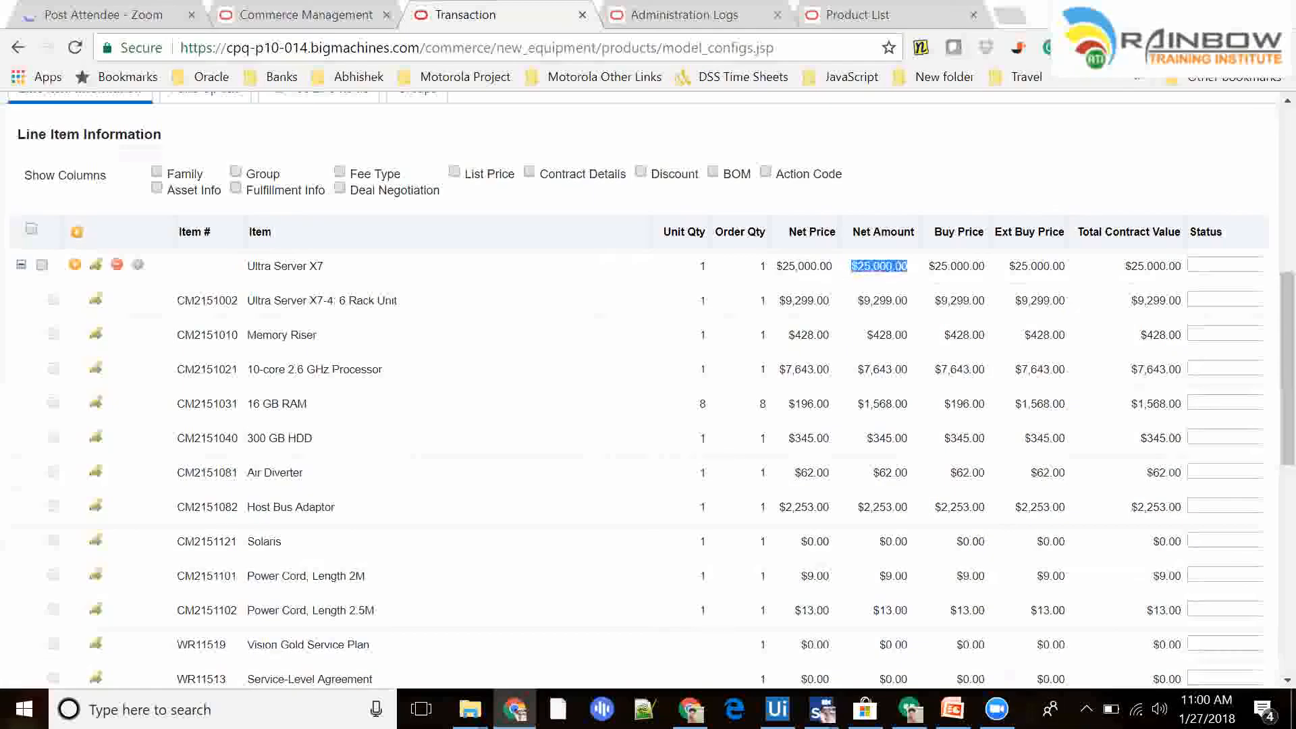
scroll(233, 464, "down", 4)
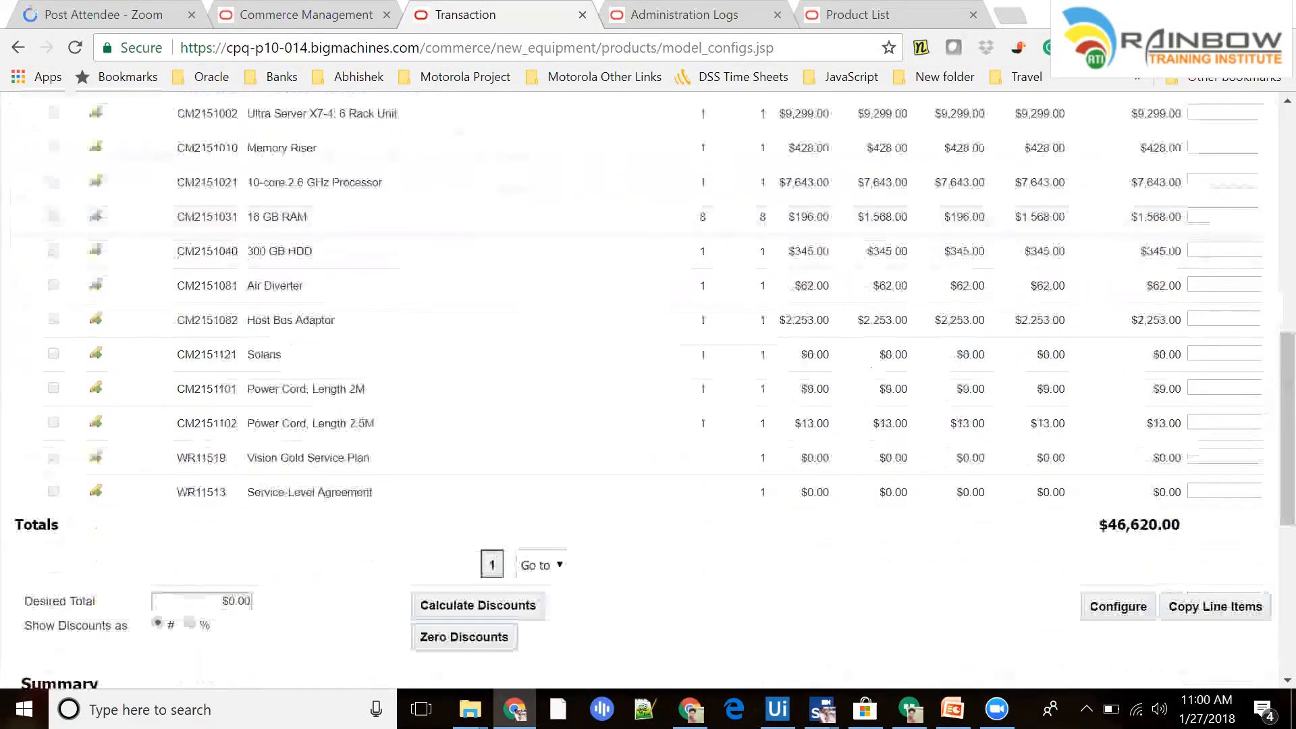
scroll(340, 227, "up", 4)
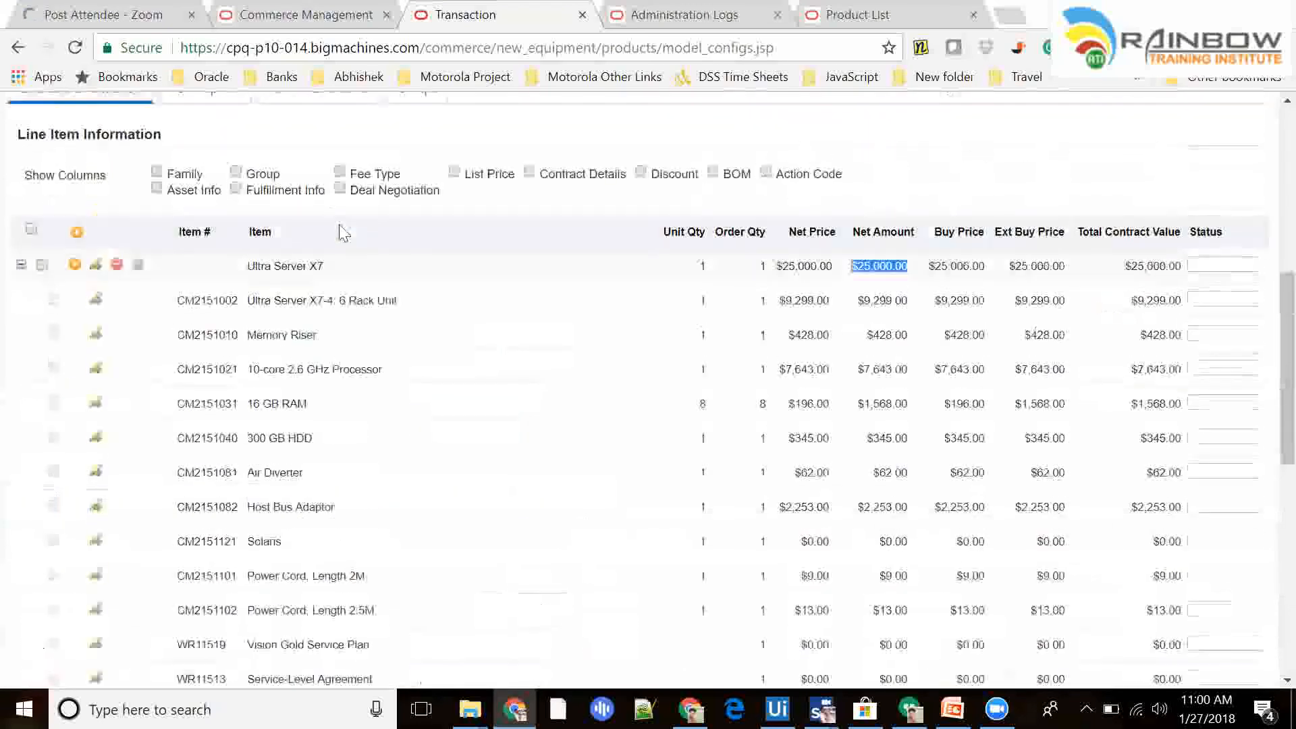
- Show the List Price and Discount columns in the line item table and check the server's list price
left_click(455, 173)
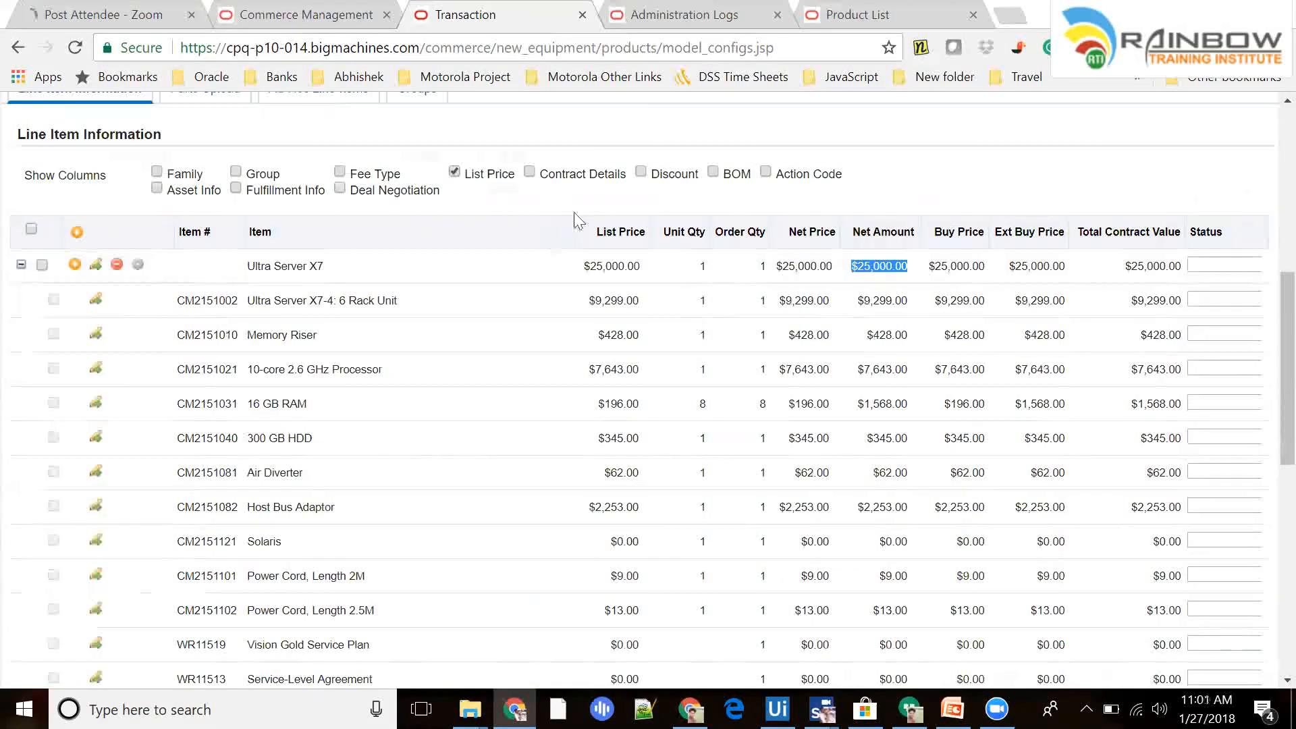
left_click_drag(582, 266, 649, 275)
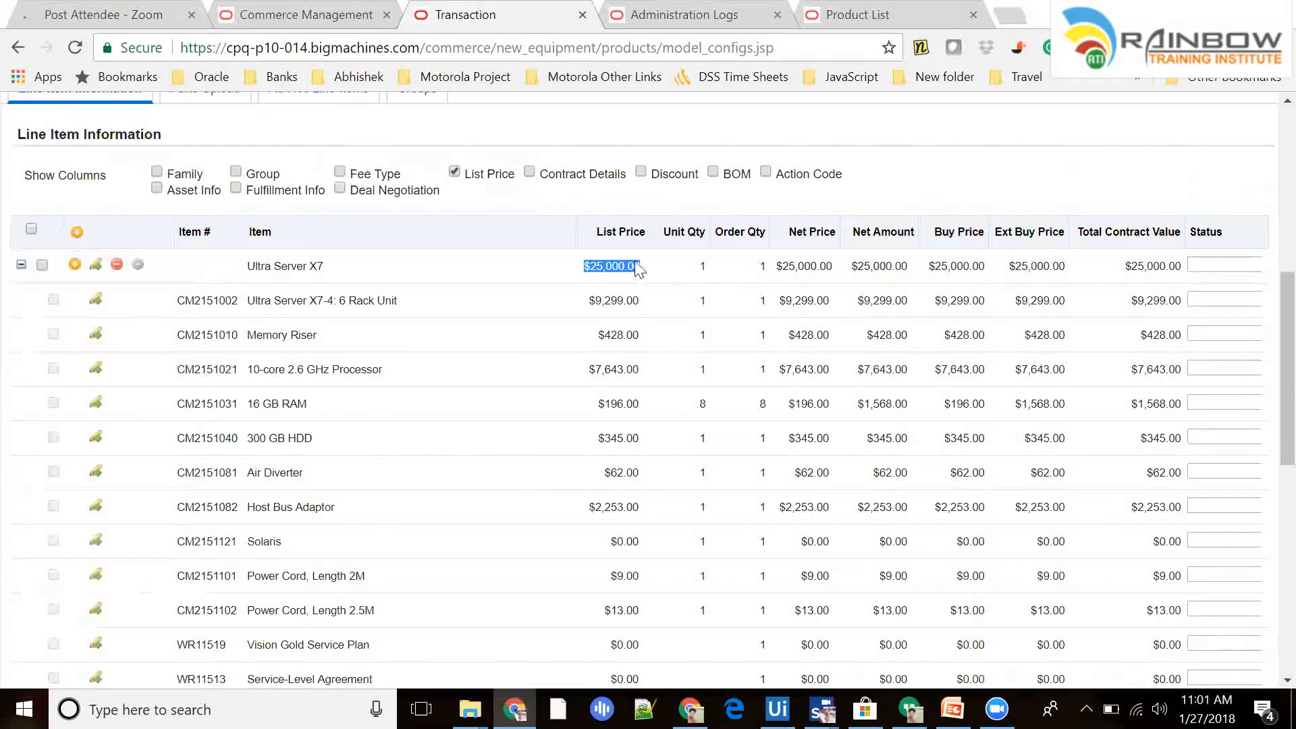
left_click(640, 173)
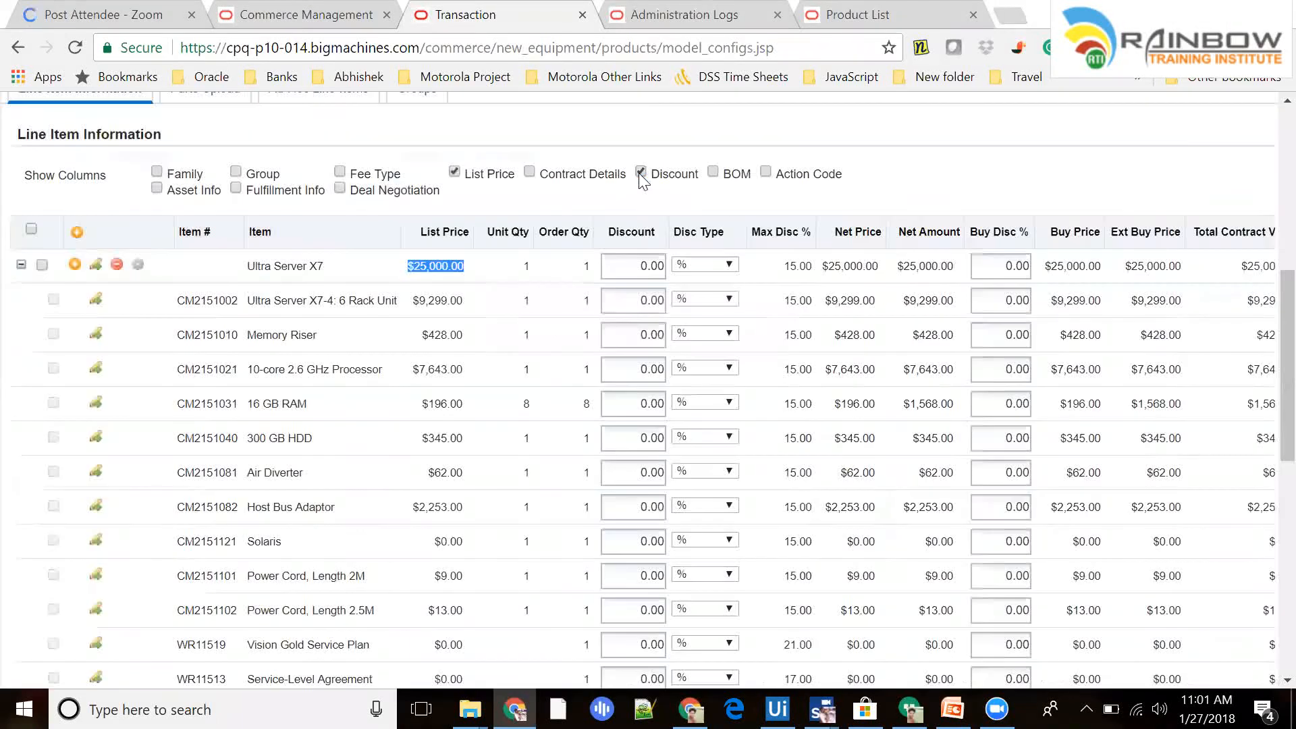
- Apply a 50% discount to the Ultra Server X7 line and save the transaction after checking the total discount
left_click(648, 266)
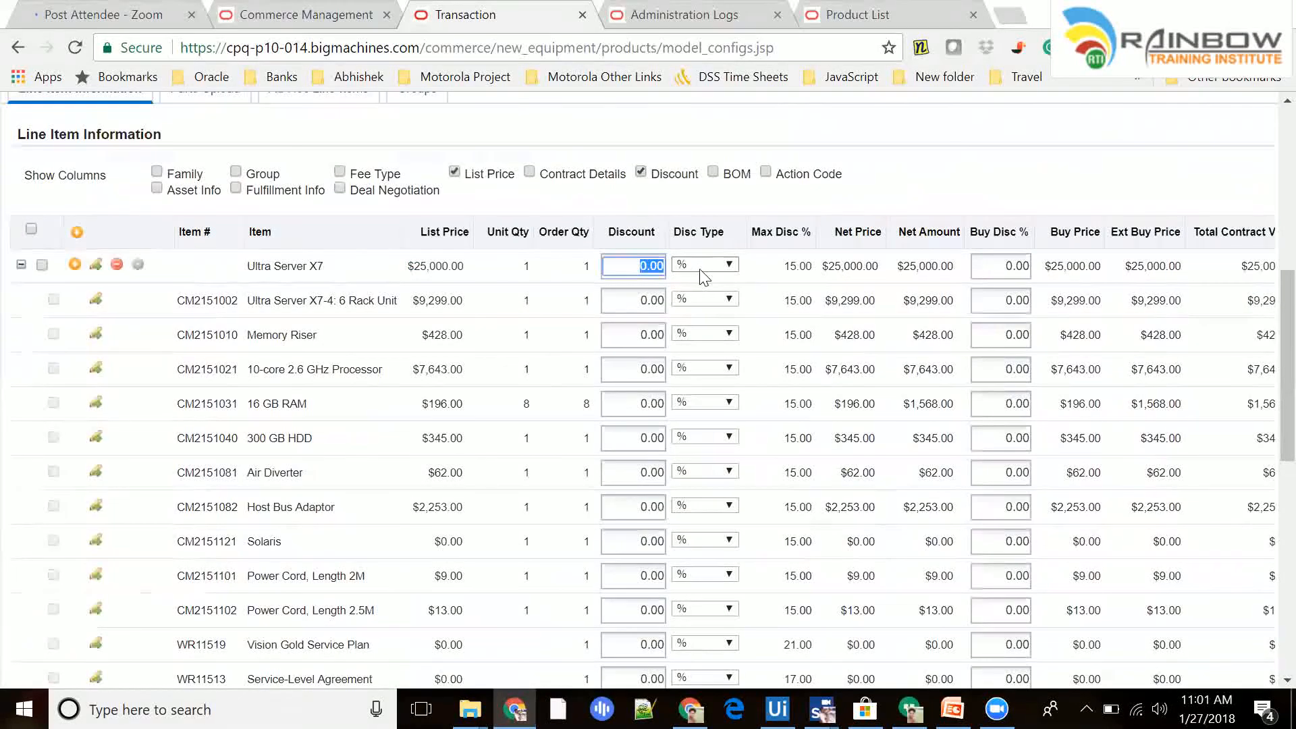
type("50")
key("Tab")
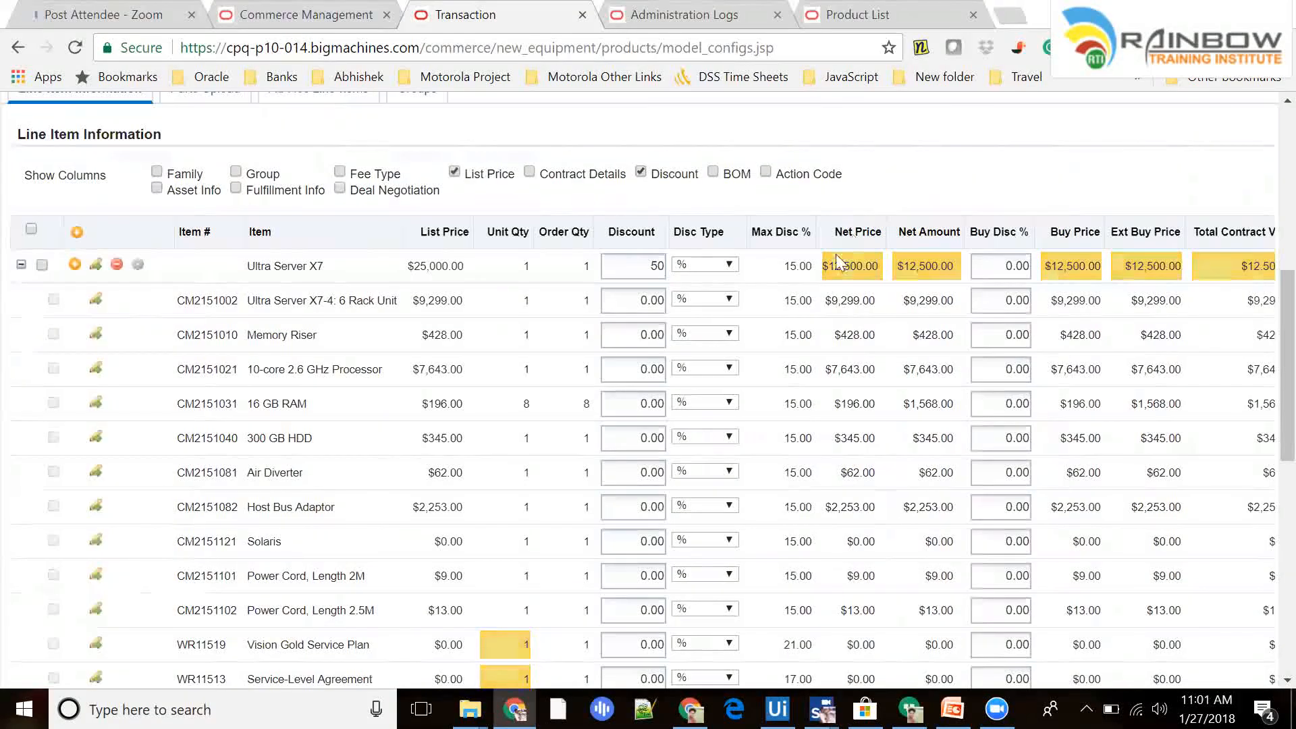
scroll(862, 298, "up", 5)
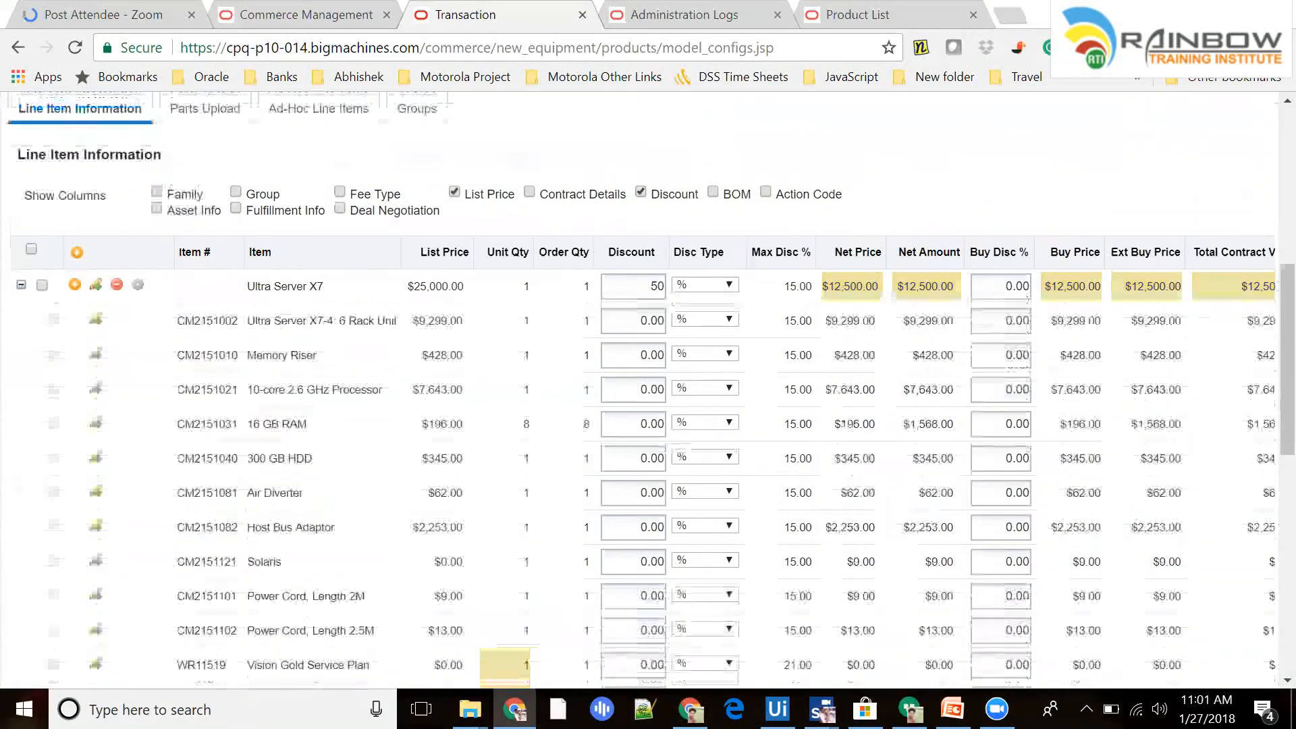
scroll(878, 351, "up", 3)
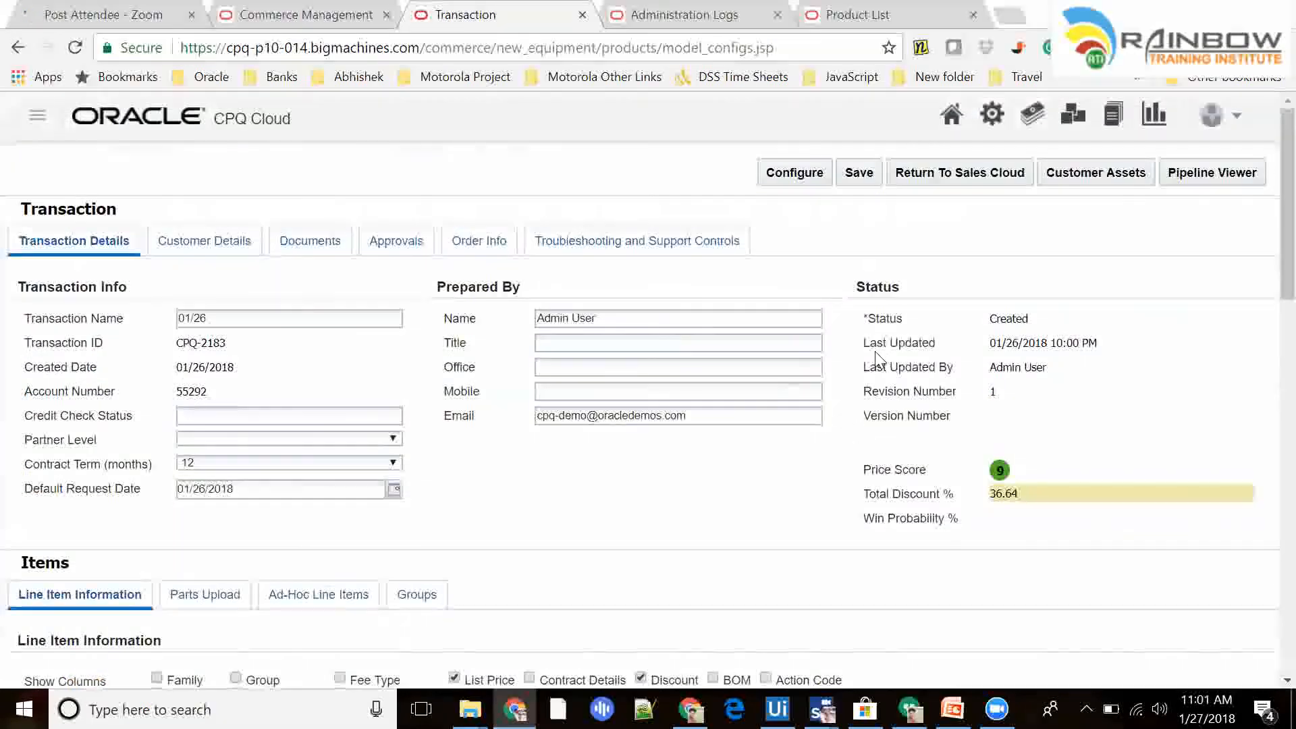
scroll(860, 430, "down", 5)
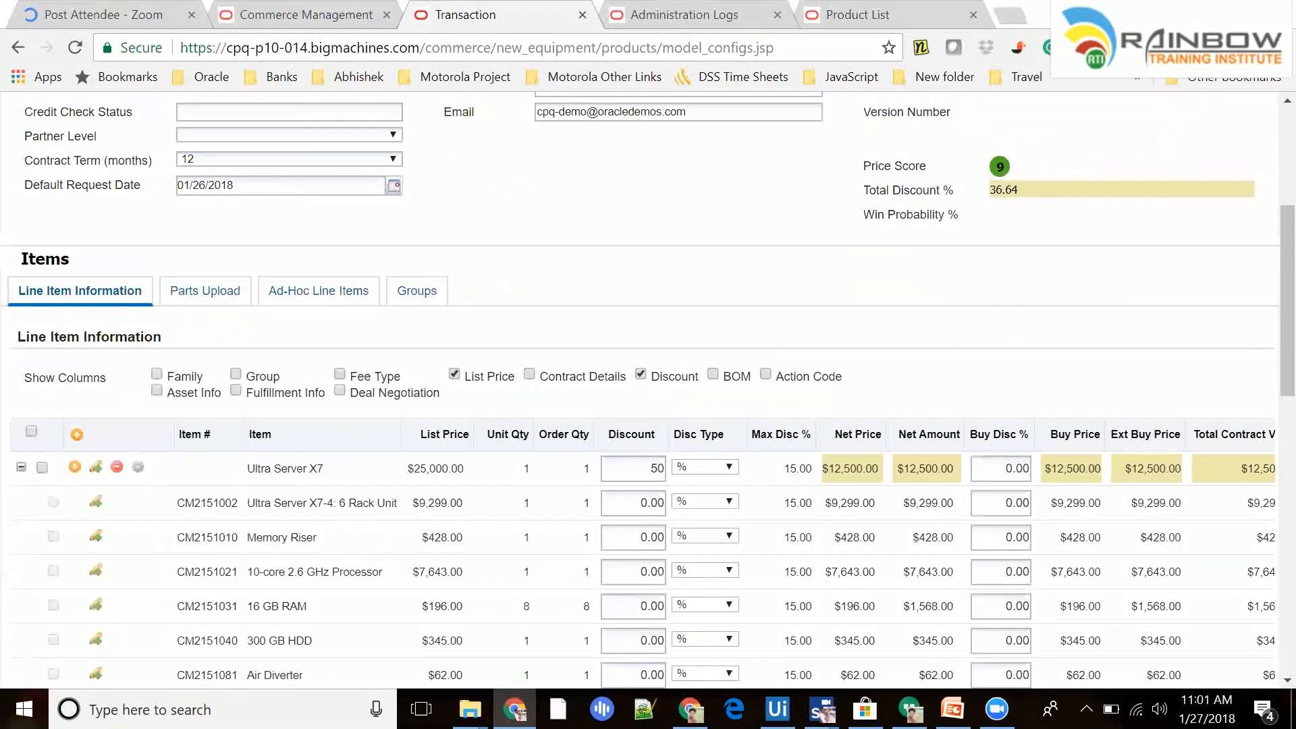
scroll(876, 295, "up", 8)
left_click(859, 173)
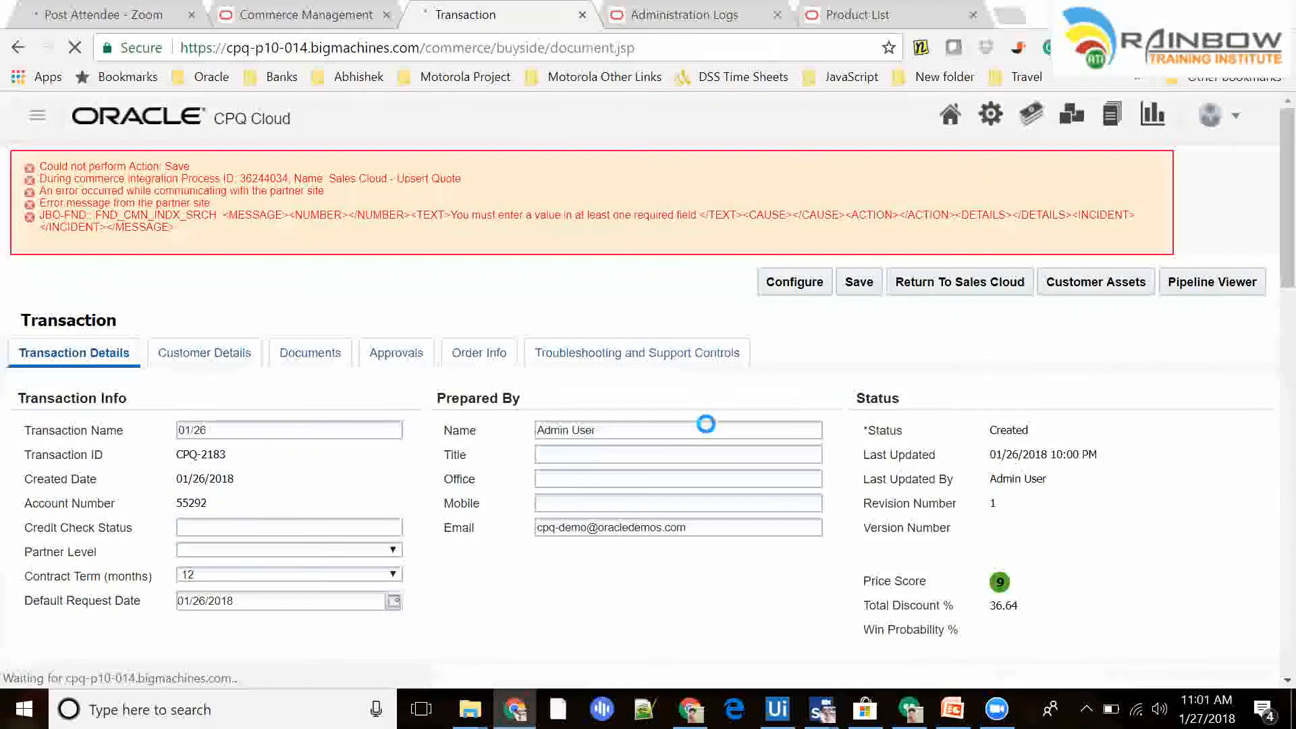
- Set the discount on the Ultra Server X7 line to 10% and check the total discount in the status section
scroll(706, 423, "down", 5)
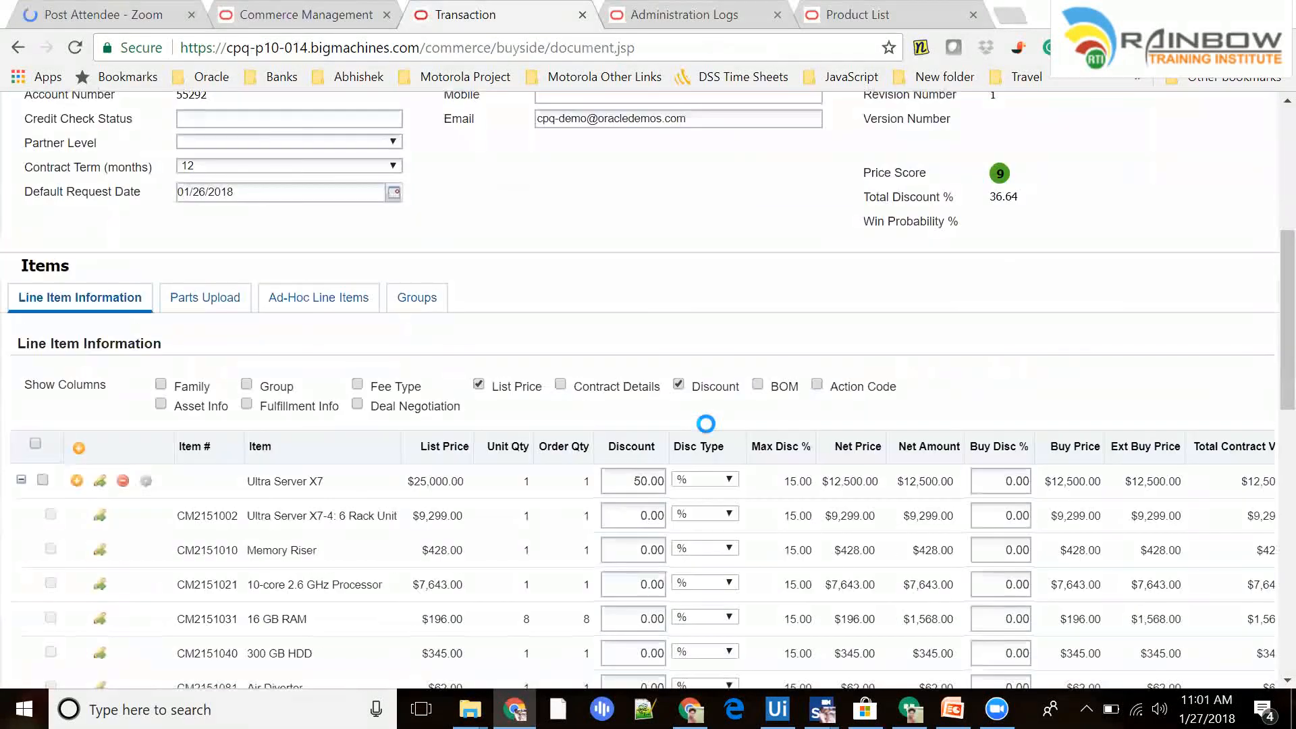
scroll(705, 423, "down", 2)
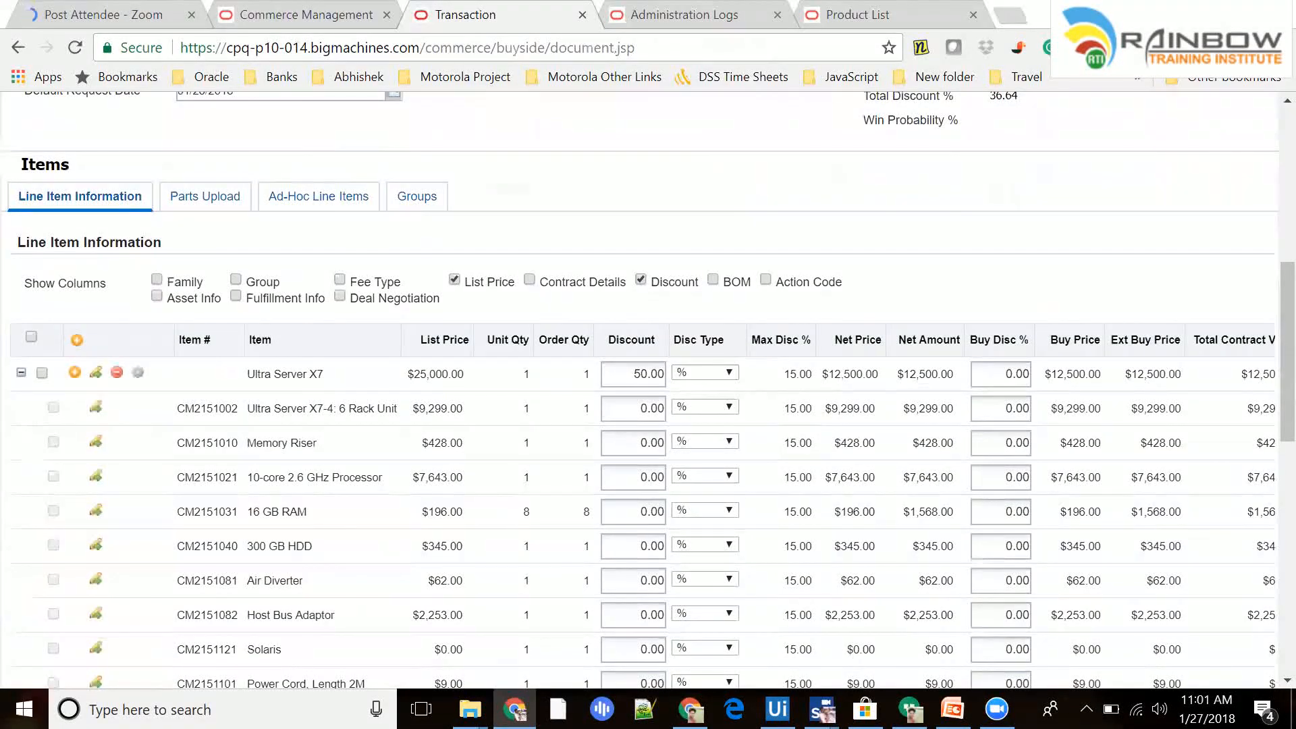
double_click(807, 374)
left_click_drag(657, 374, 633, 374)
type("10")
key("Delete")
left_click(830, 250)
scroll(860, 185, "up", 3)
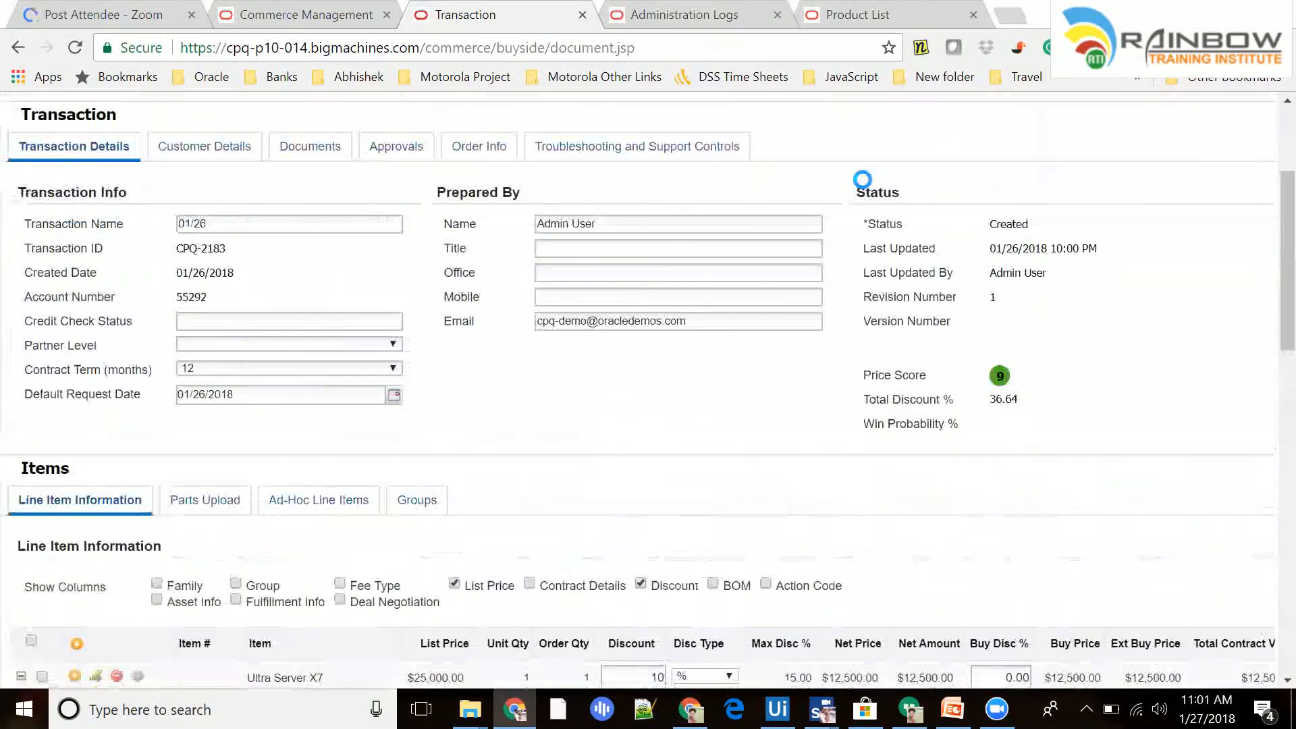
scroll(863, 182, "up", 3)
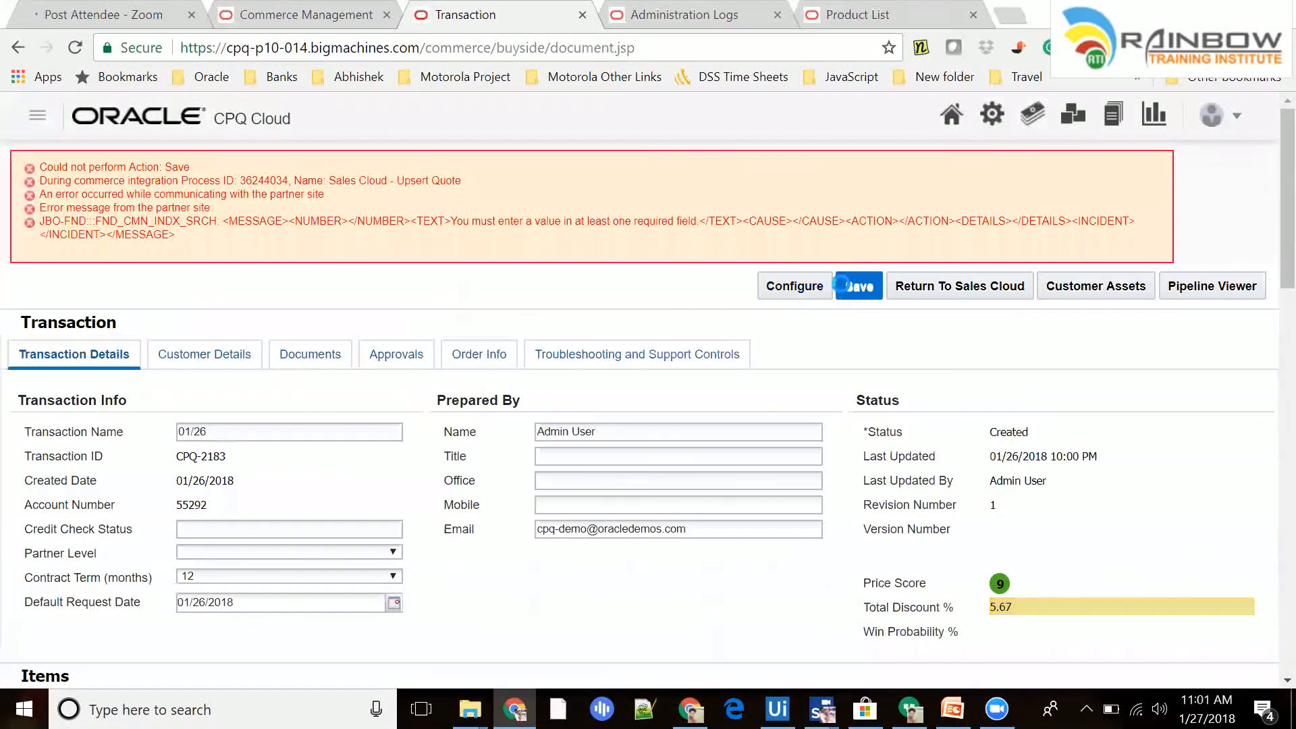
- Save the transaction and check the discounted prices of the line items
left_click(859, 286)
scroll(800, 326, "down", 7)
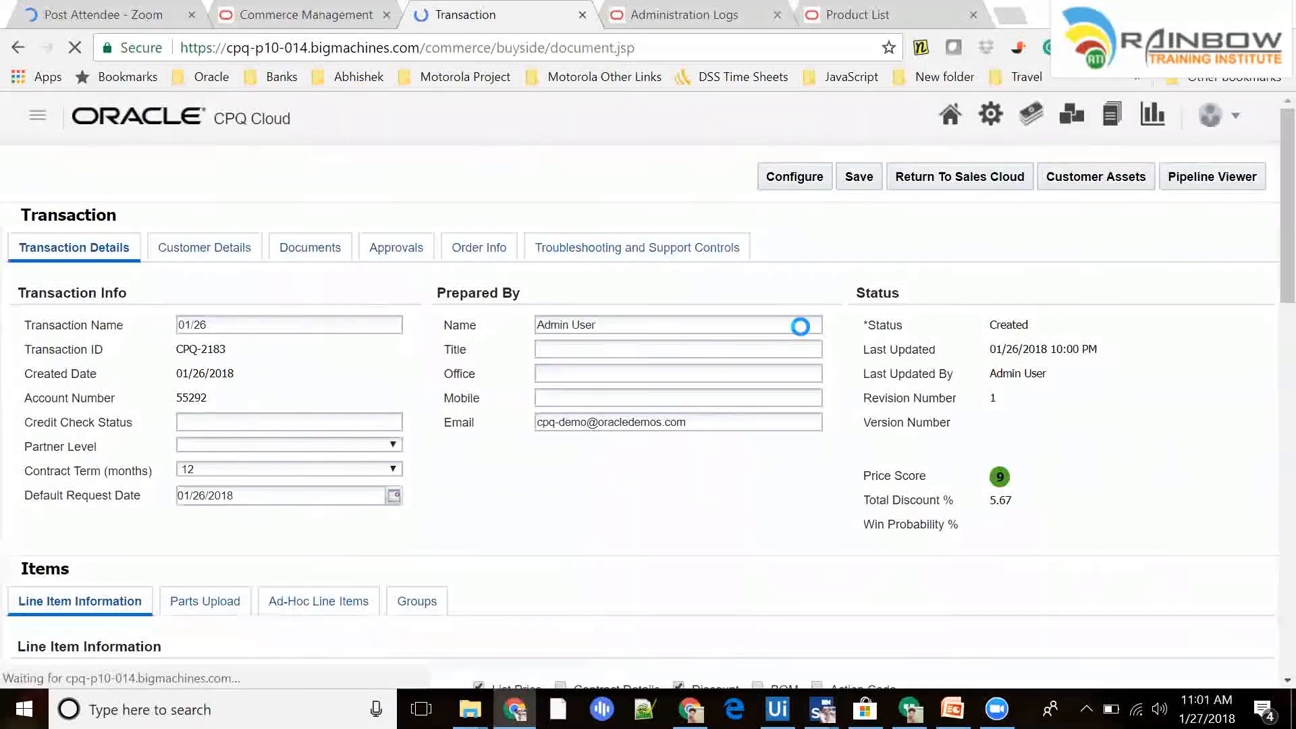
scroll(797, 329, "down", 7)
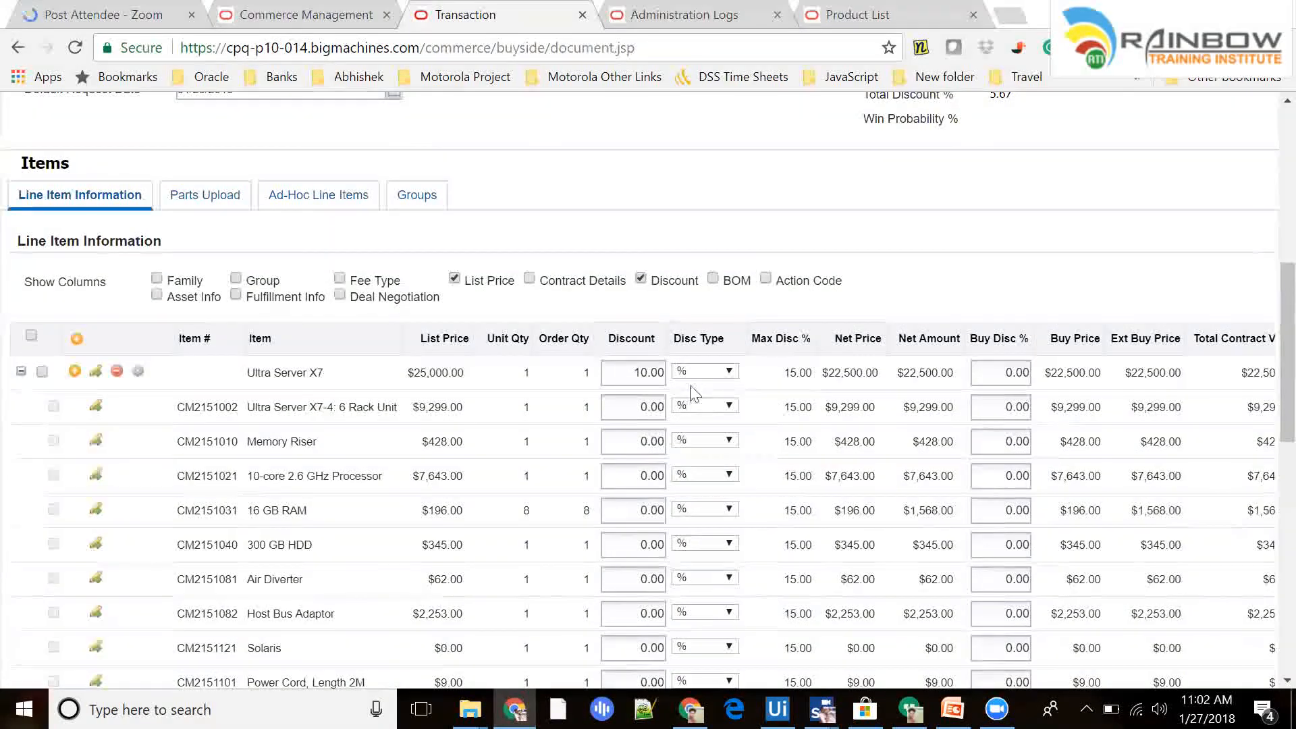
scroll(675, 405, "down", 8)
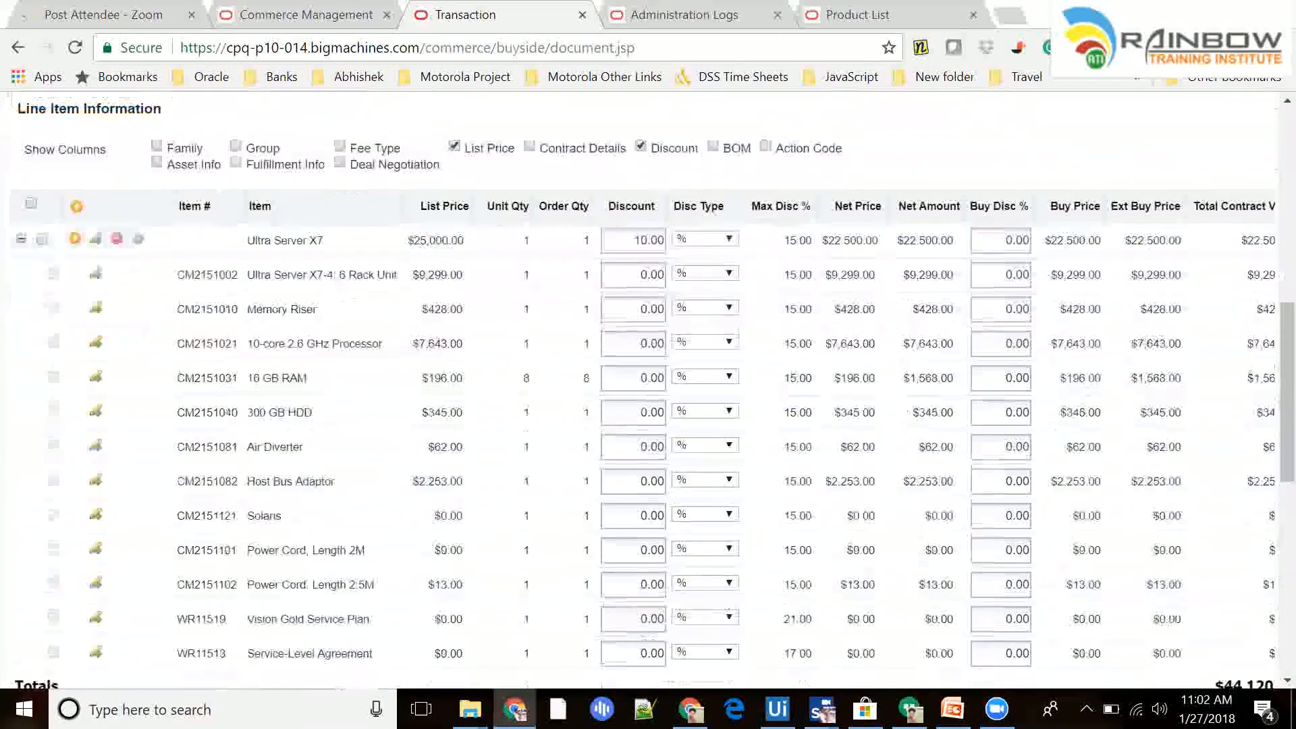
- Review the transaction's pricing summary and its Executive Deal Desk costs, margins and deal quality charts
scroll(579, 415, "down", 3)
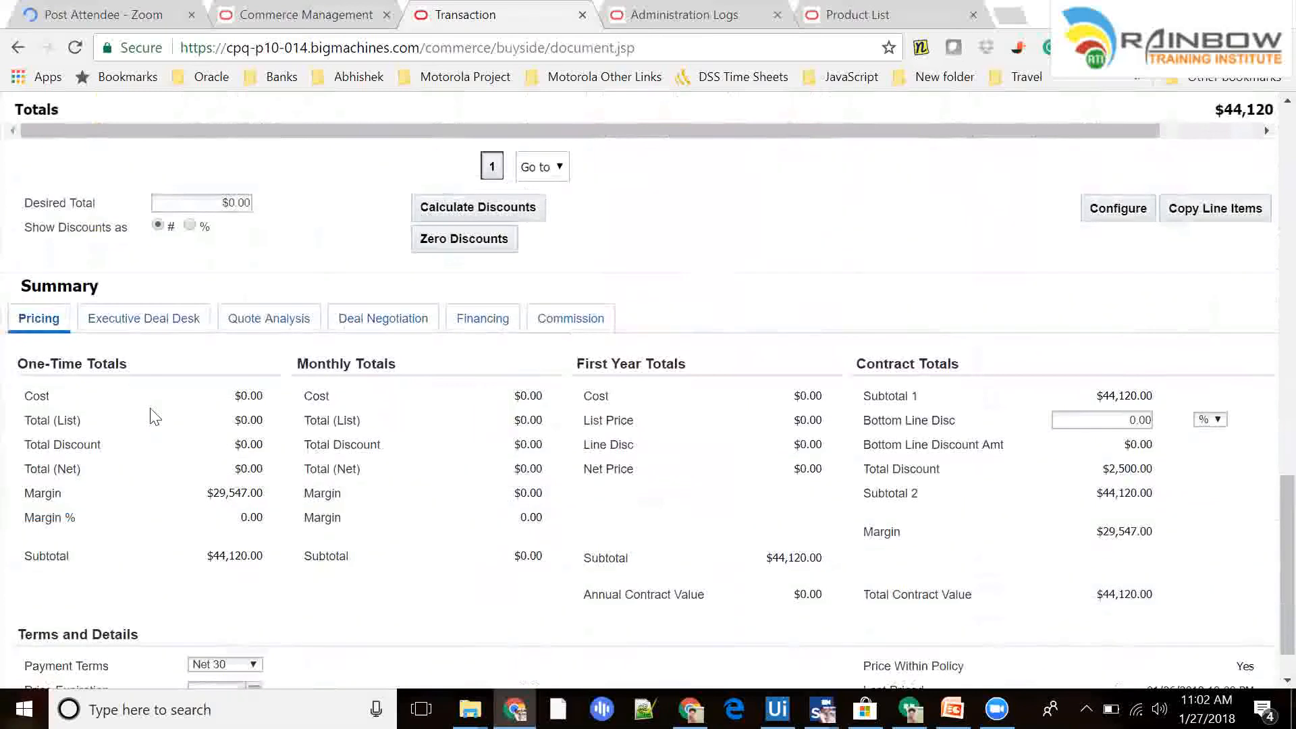
left_click(167, 330)
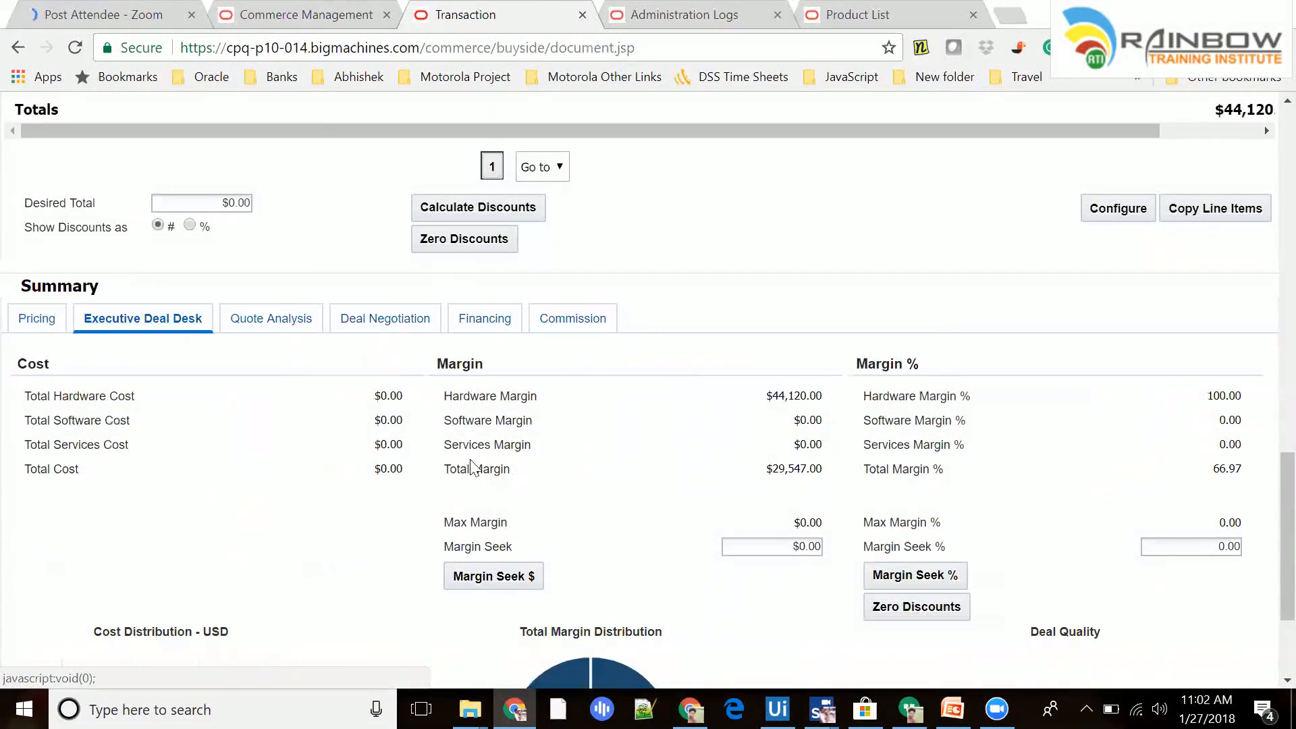
scroll(476, 466, "down", 2)
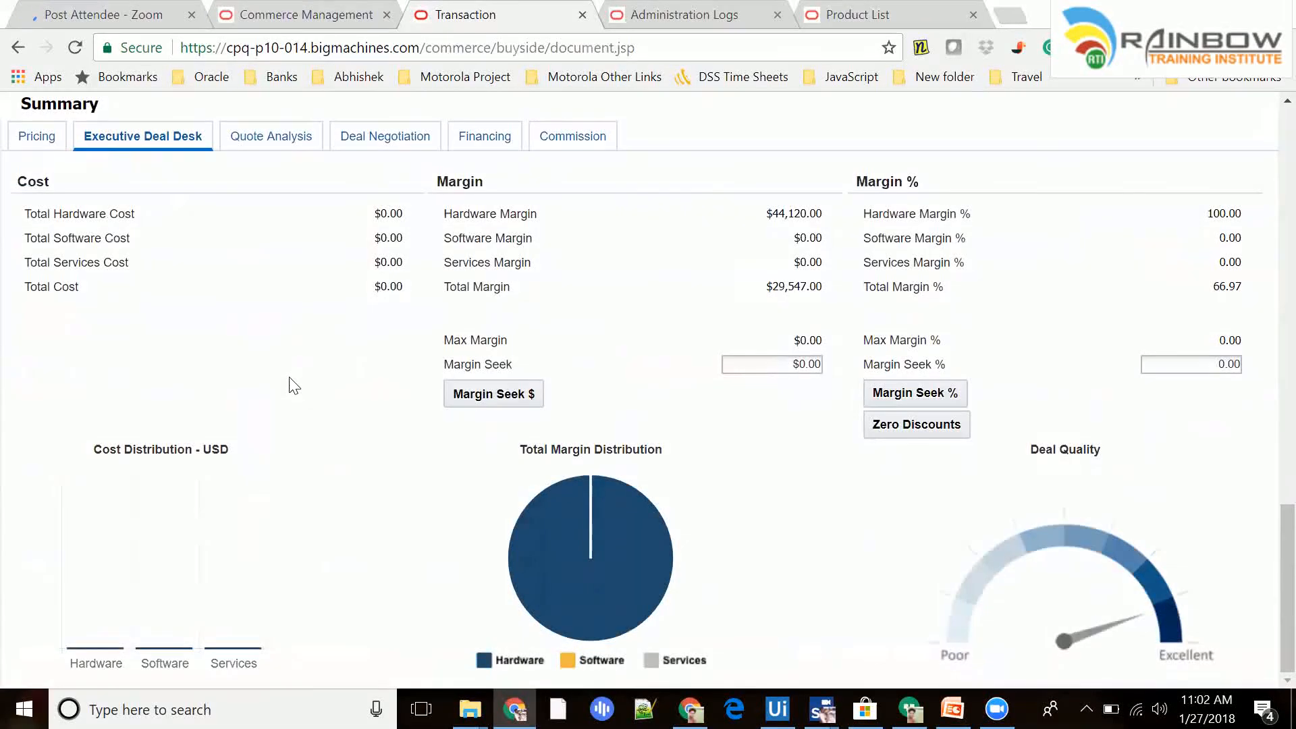
- Show the Parts Upload options for the transaction's items
scroll(520, 435, "up", 10)
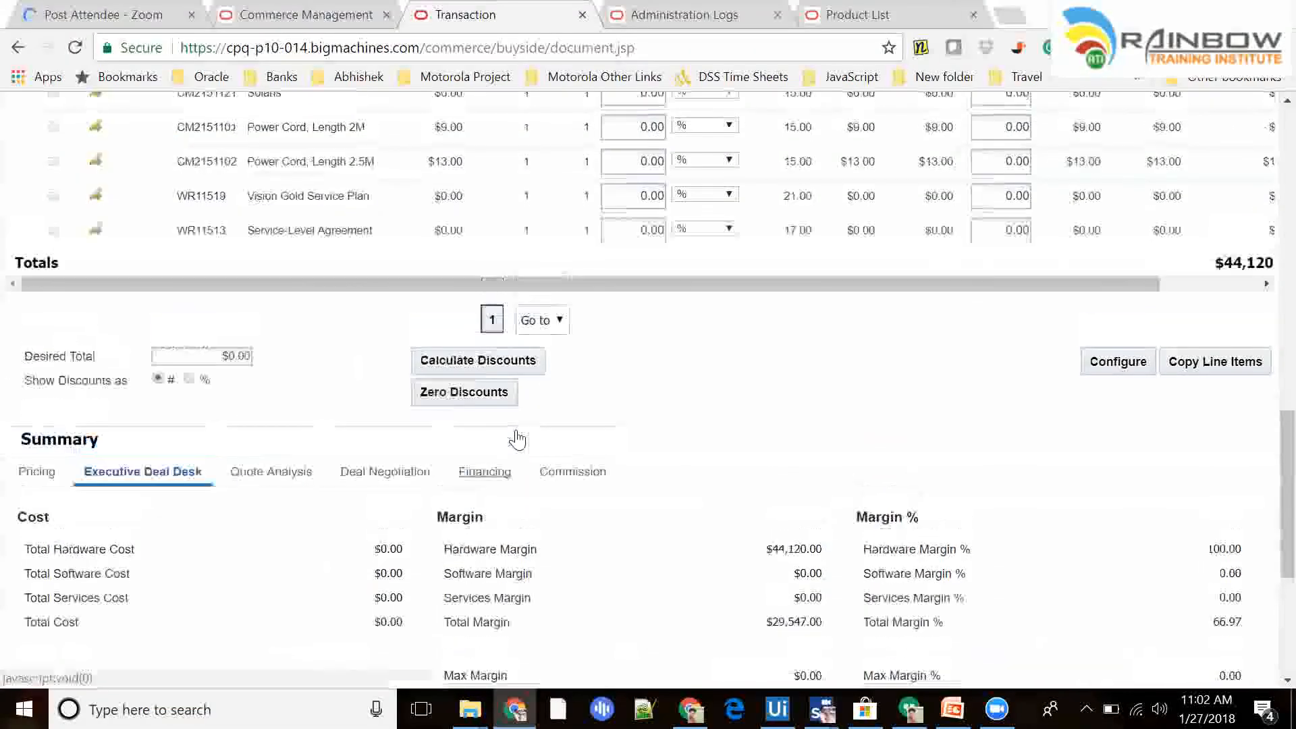
scroll(303, 284, "up", 2)
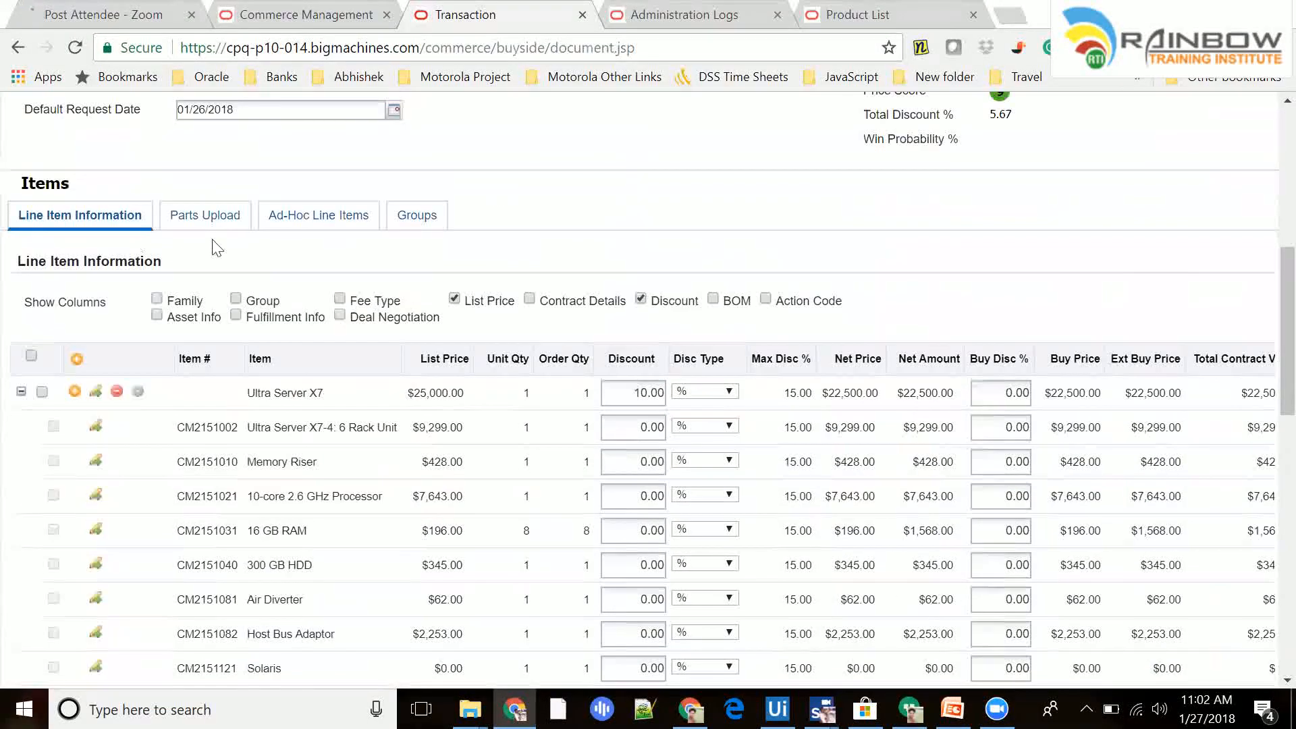
left_click(216, 223)
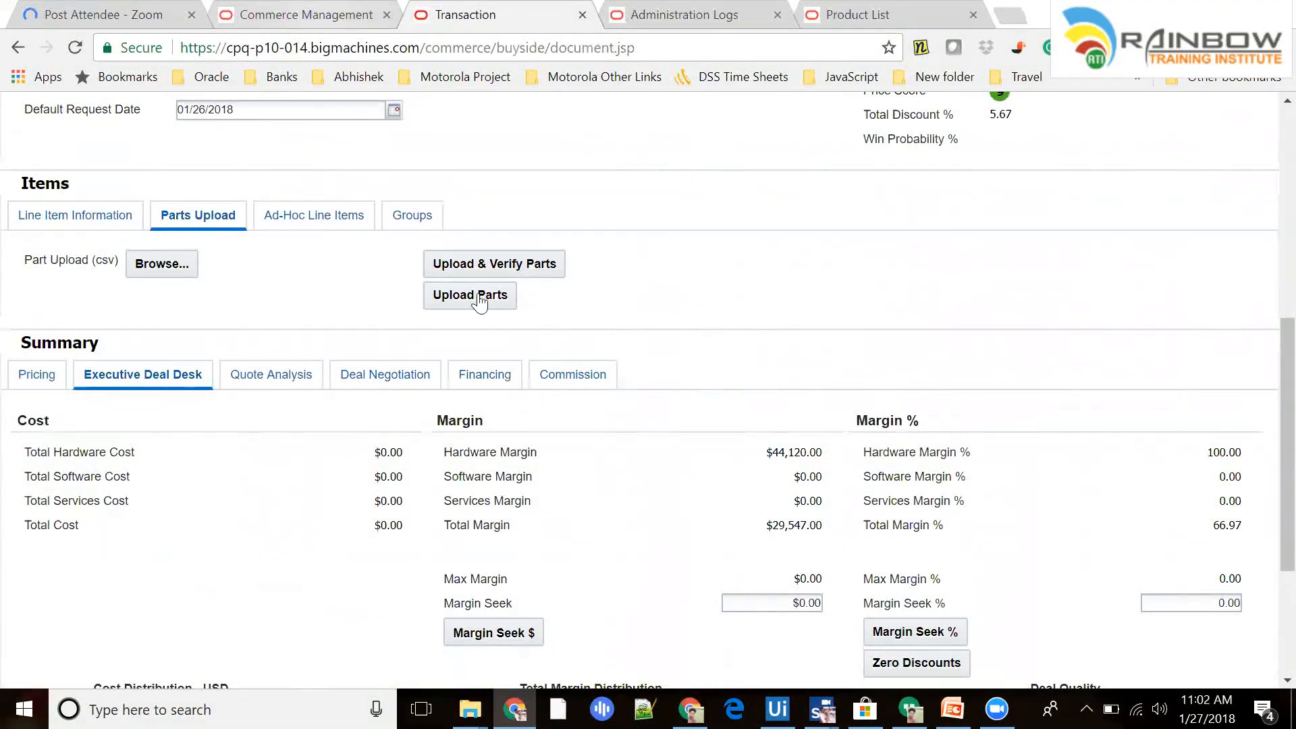
- Open the Scheduled Crest Unlimited transaction created 12/01/2017 from the Commerce Management list and show its approvals
key("ctrl+shift+Tab")
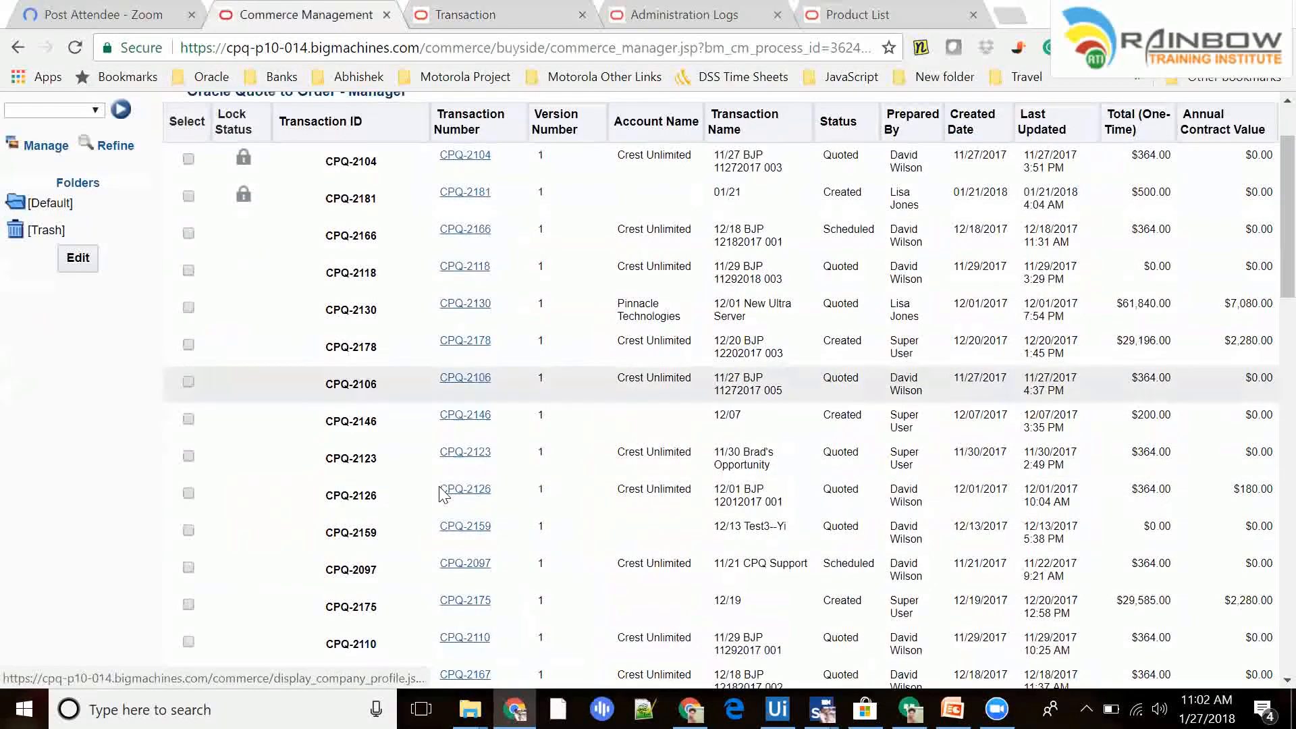
scroll(439, 497, "down", 3)
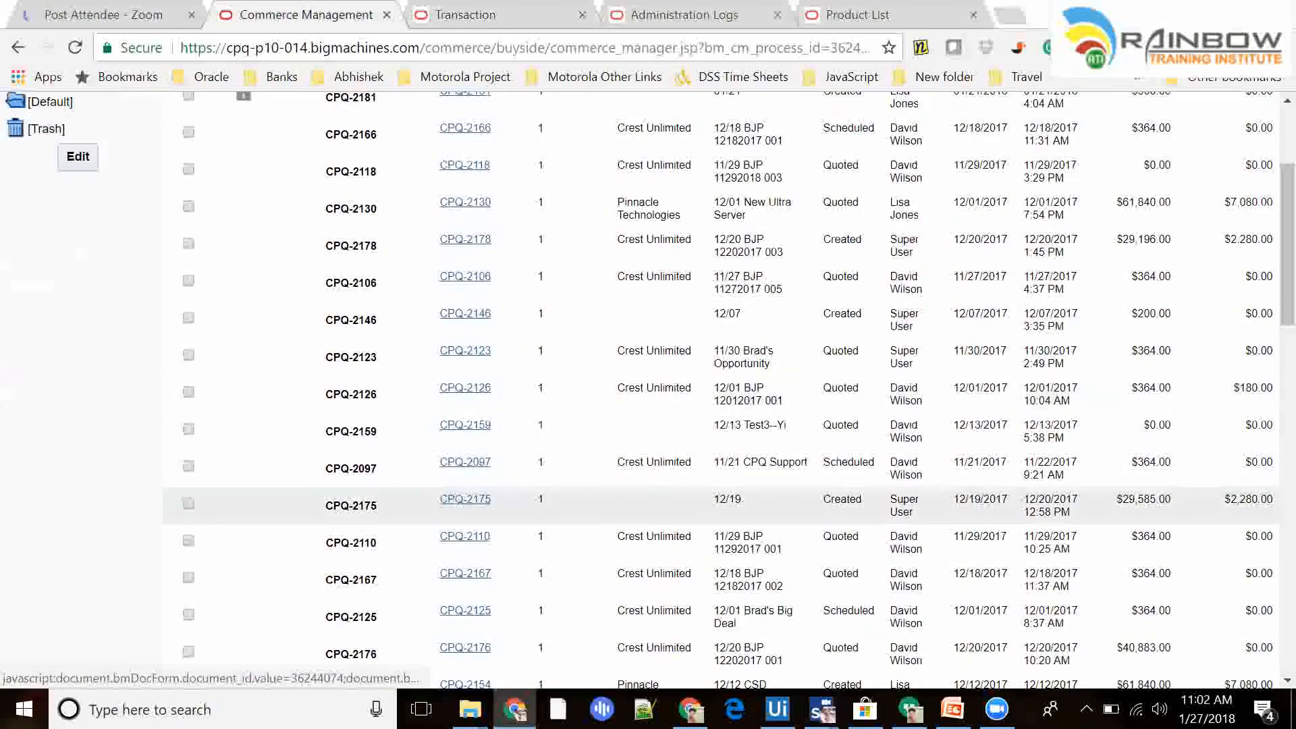
left_click(465, 611)
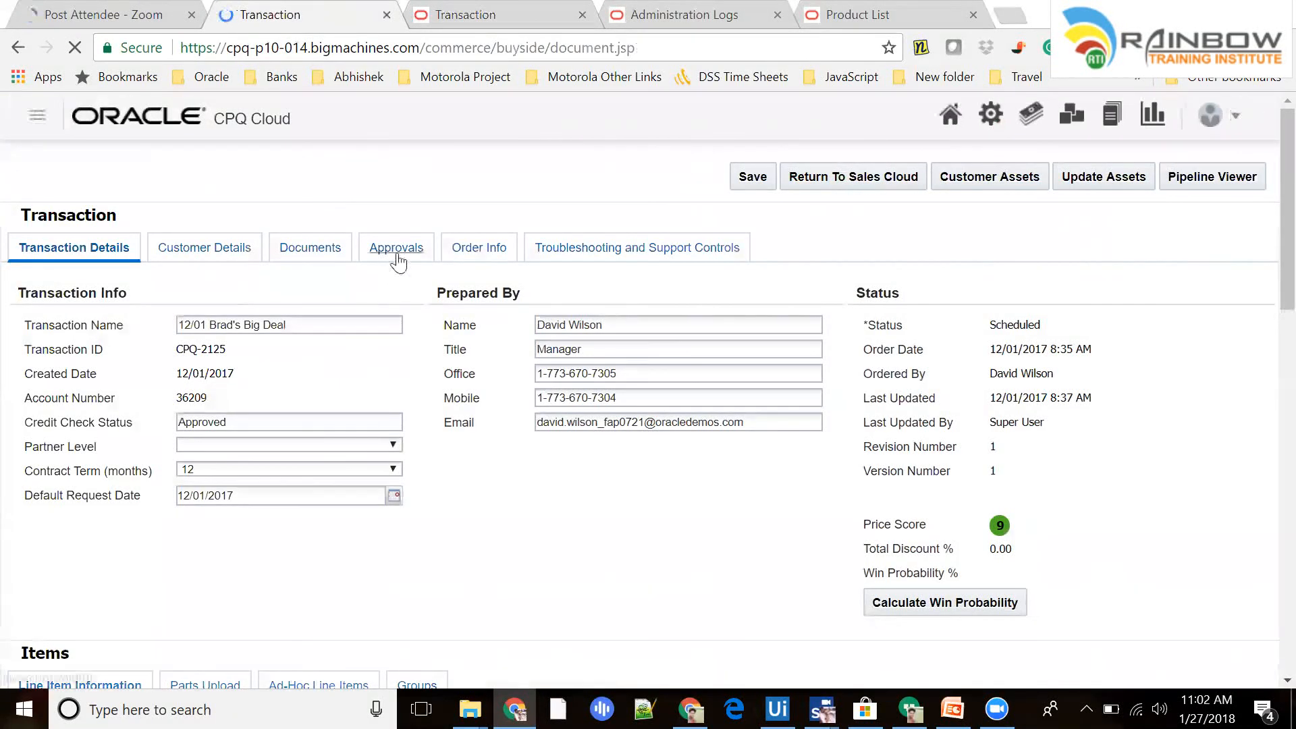
left_click(398, 255)
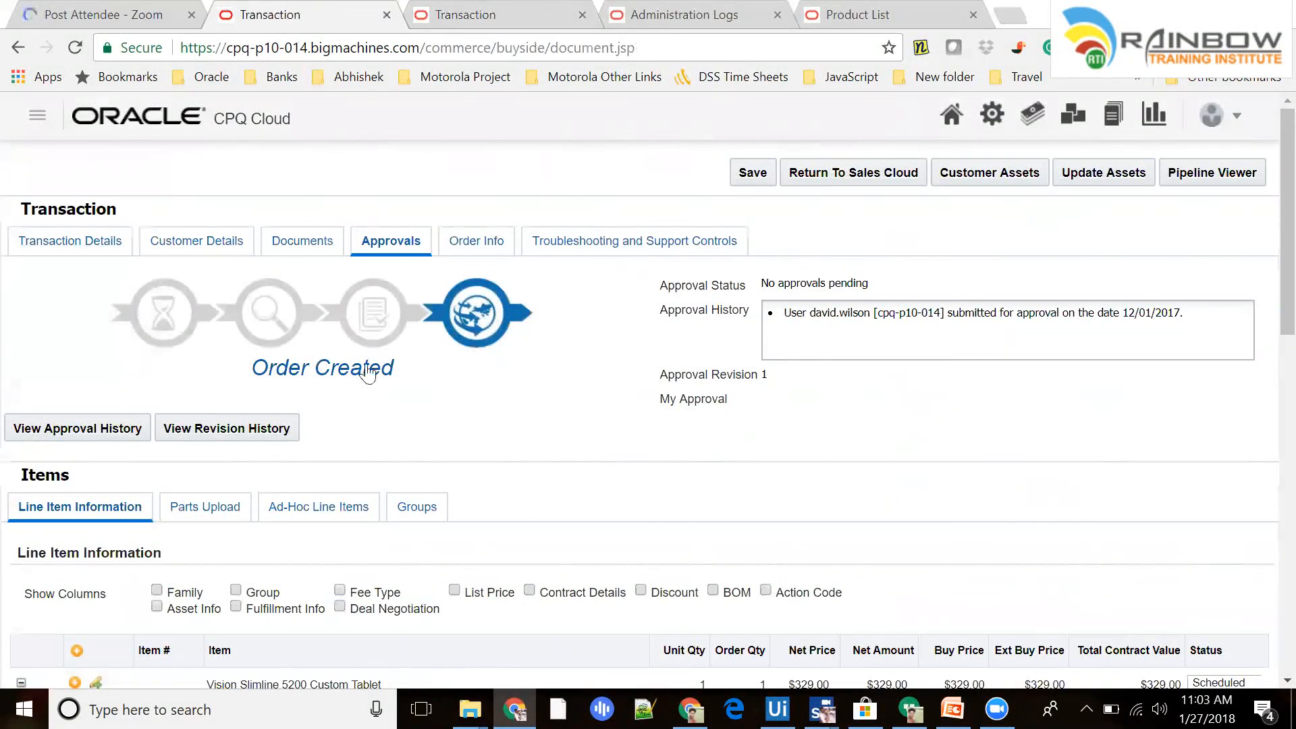
- Review the Vision Slimline 5200 Custom Tablet line items and the transaction's total contract value
scroll(368, 372, "down", 1)
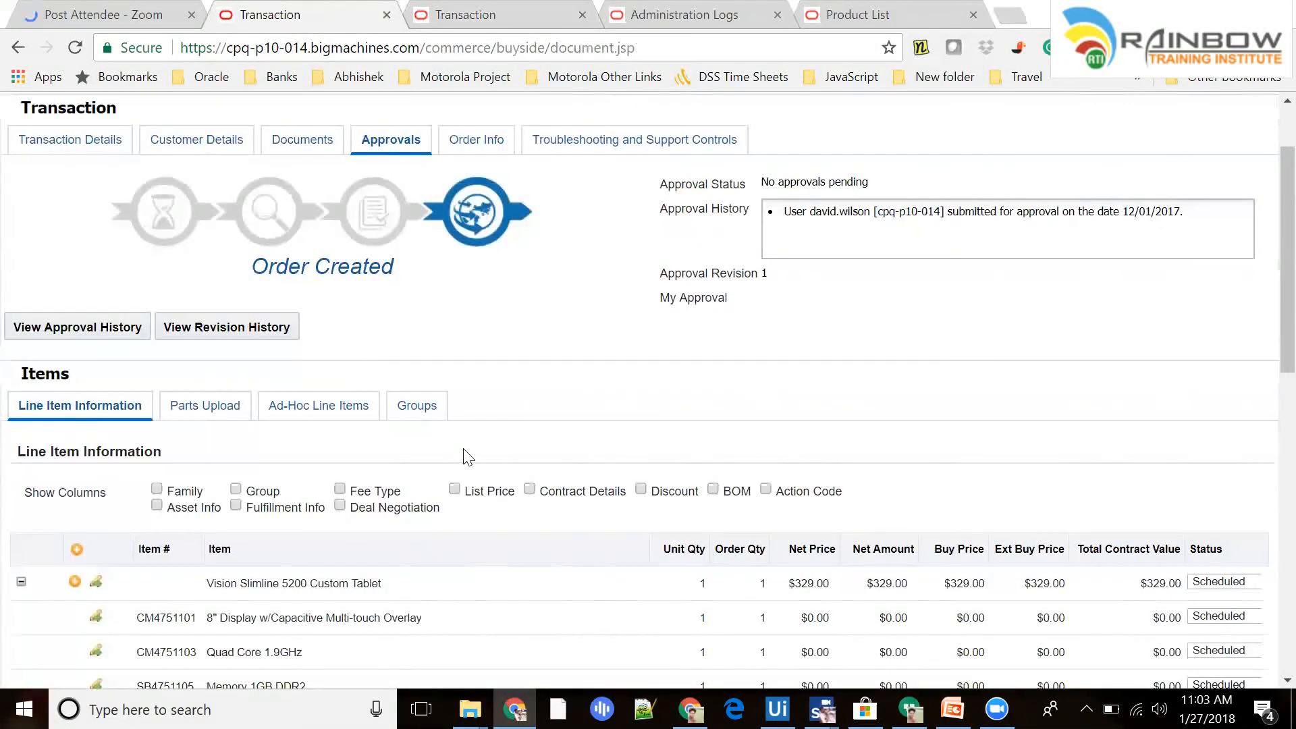
scroll(464, 457, "down", 4)
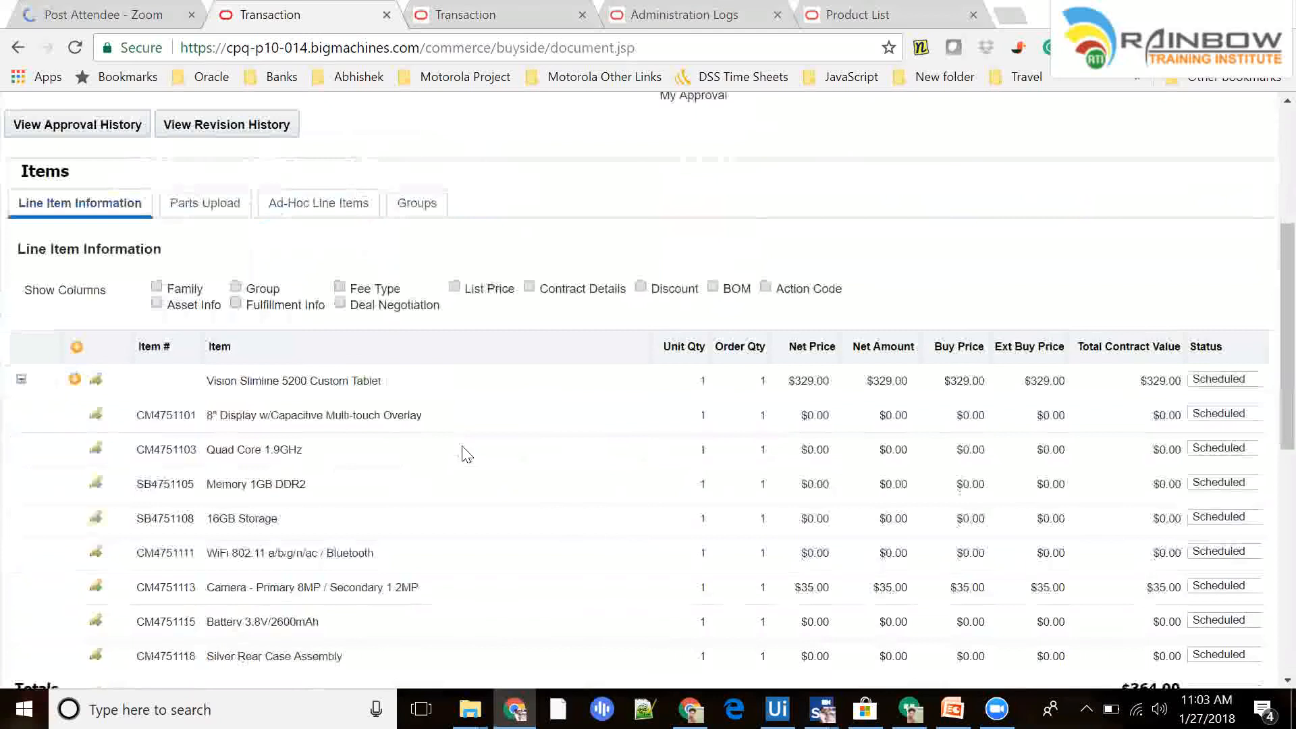
scroll(463, 454, "down", 2)
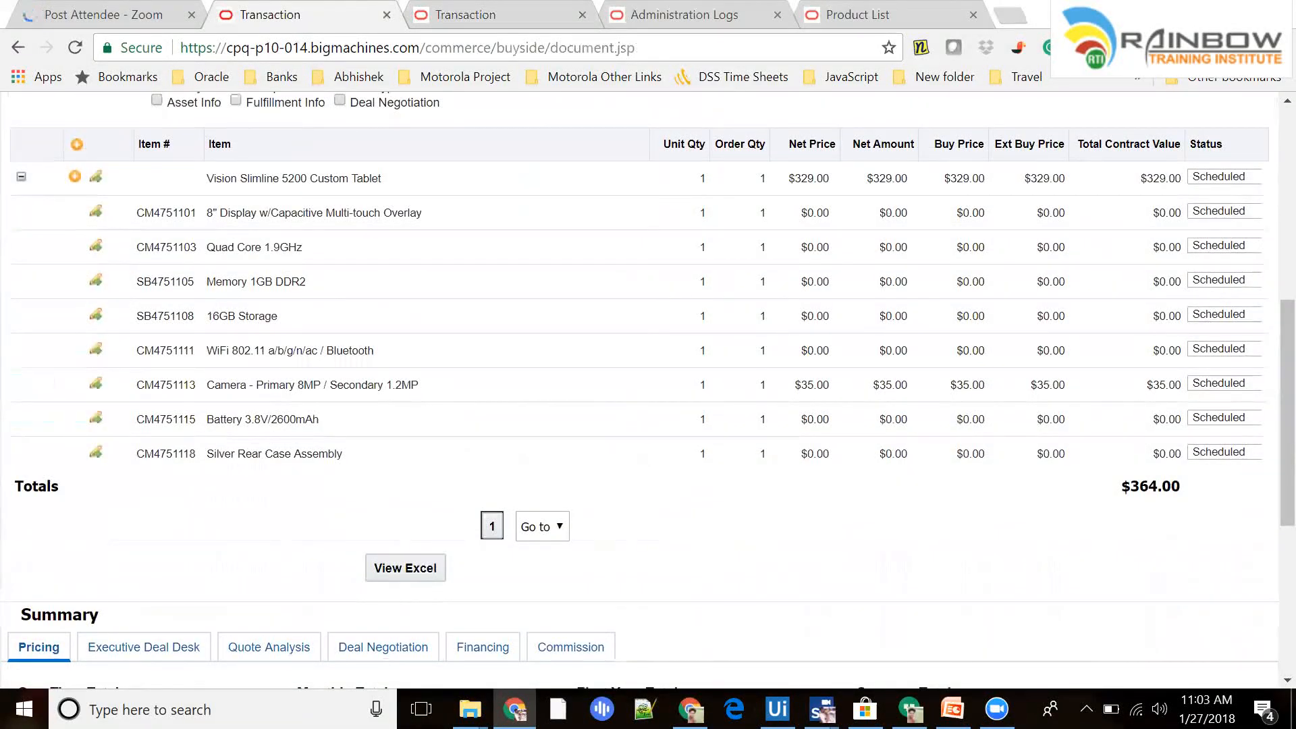
left_click_drag(1121, 486, 1181, 486)
scroll(648, 338, "up", 1)
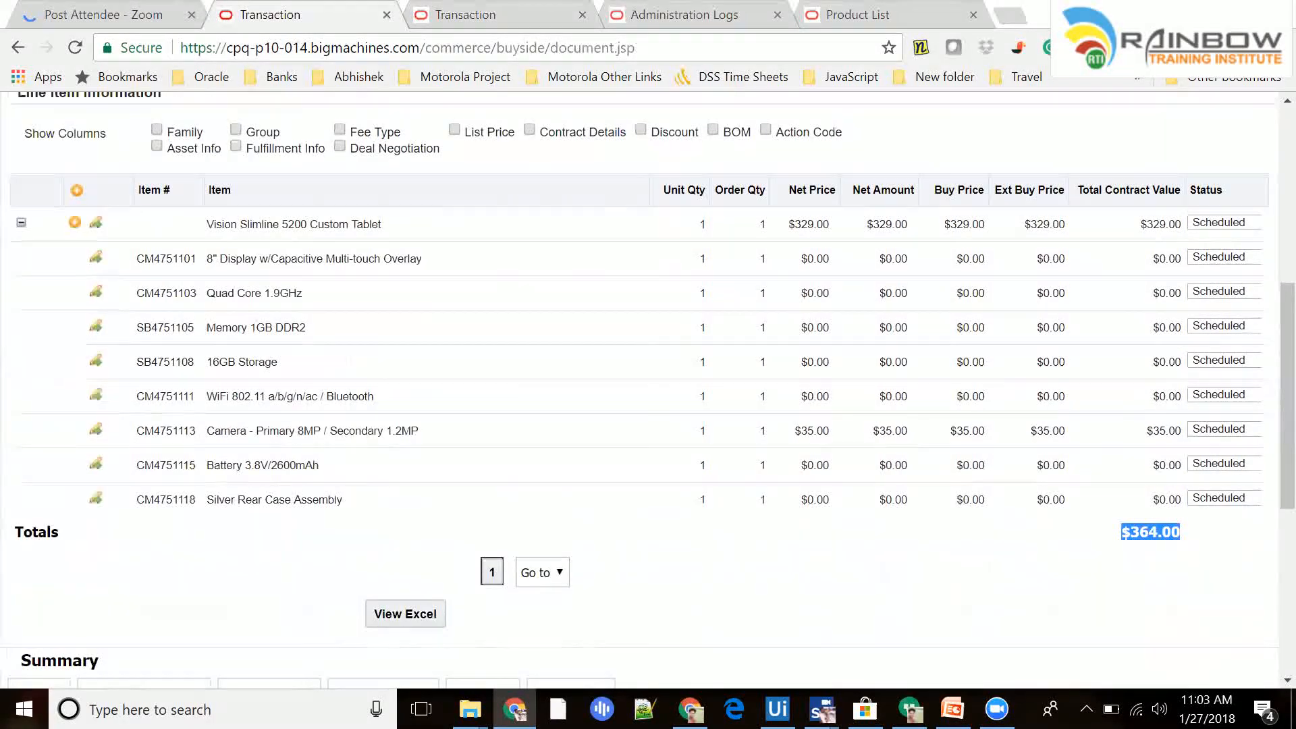
- Generate the proposal from the transaction's document options and maximize the window that shows it
scroll(648, 337, "up", 7)
left_click(331, 255)
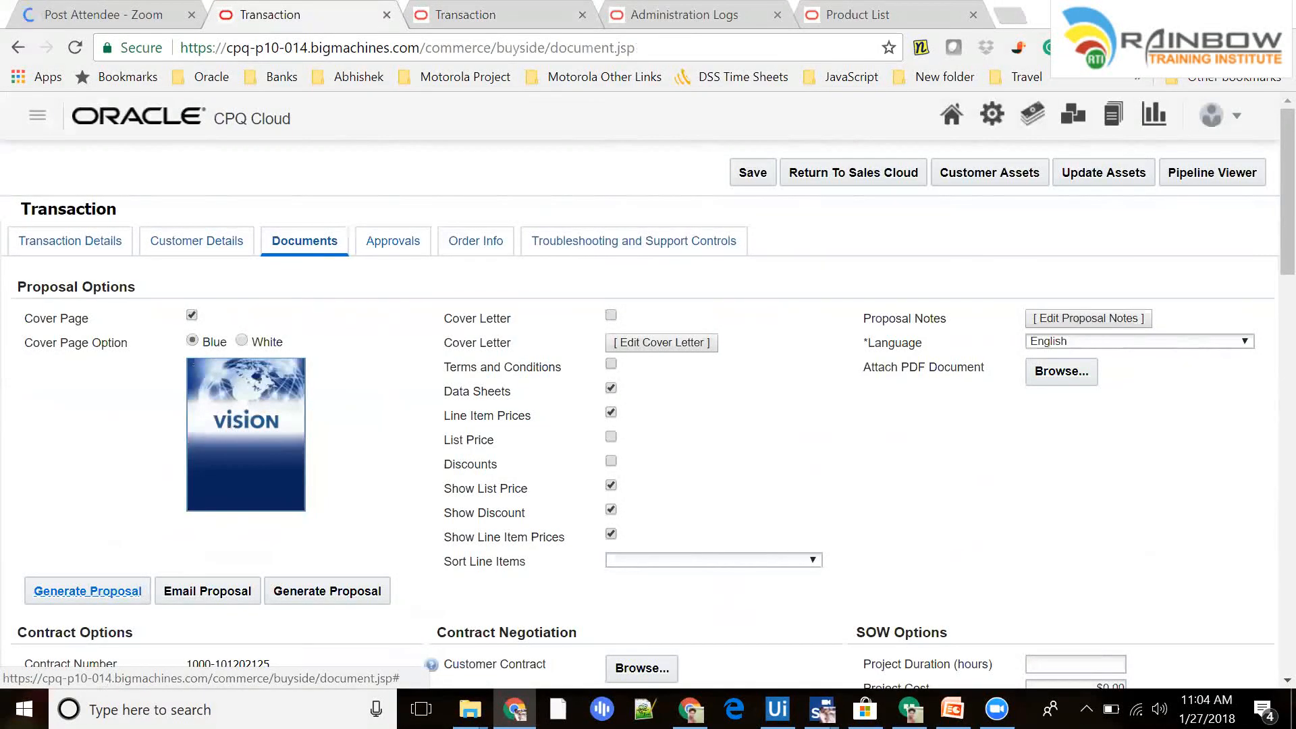
left_click(87, 592)
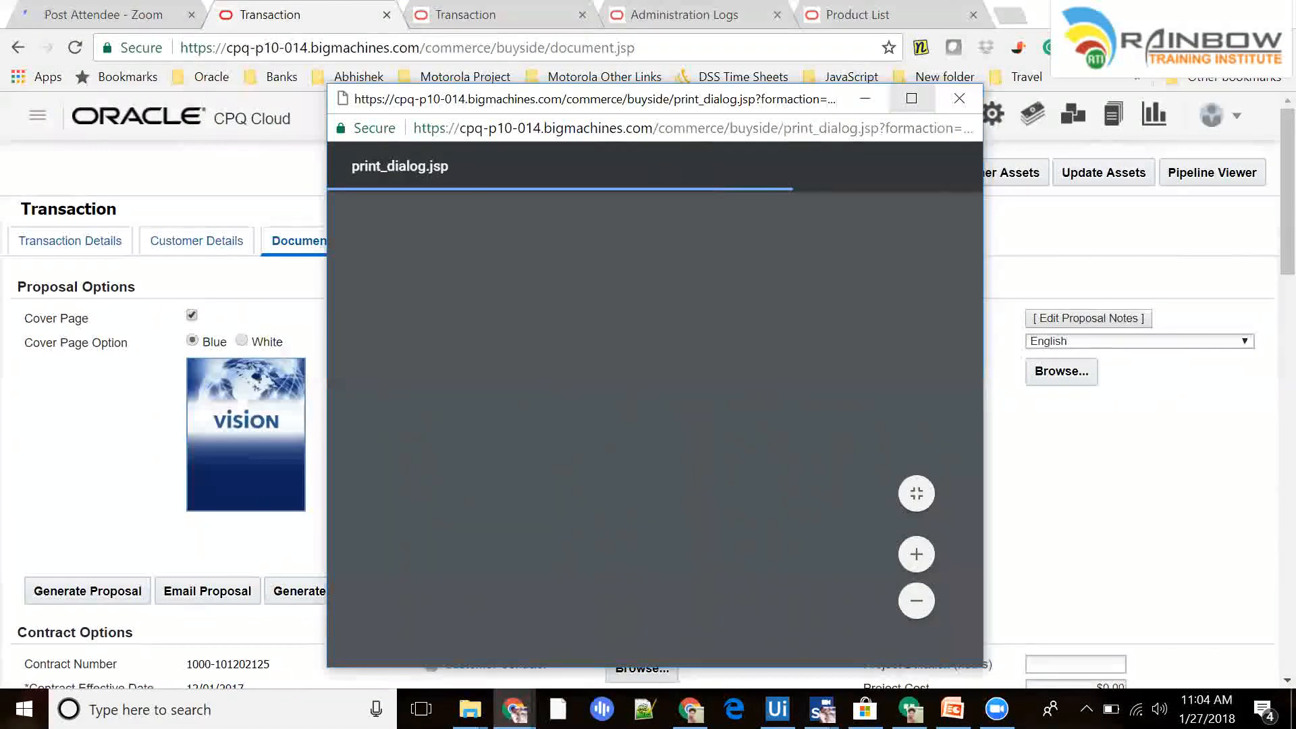
left_click(911, 98)
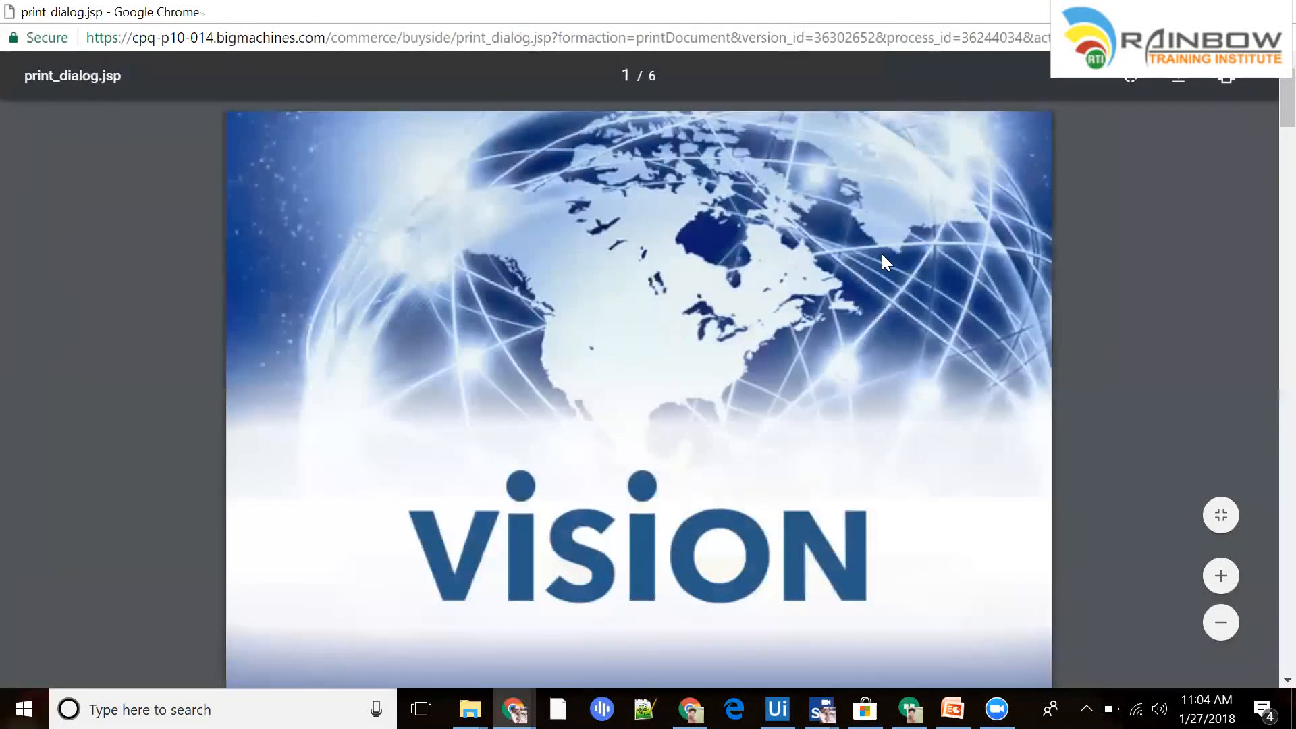
- Examine the generated proposal's cover page, shipping and billing details, line item summary and additional notes section
scroll(886, 262, "down", 5)
scroll(586, 389, "down", 10)
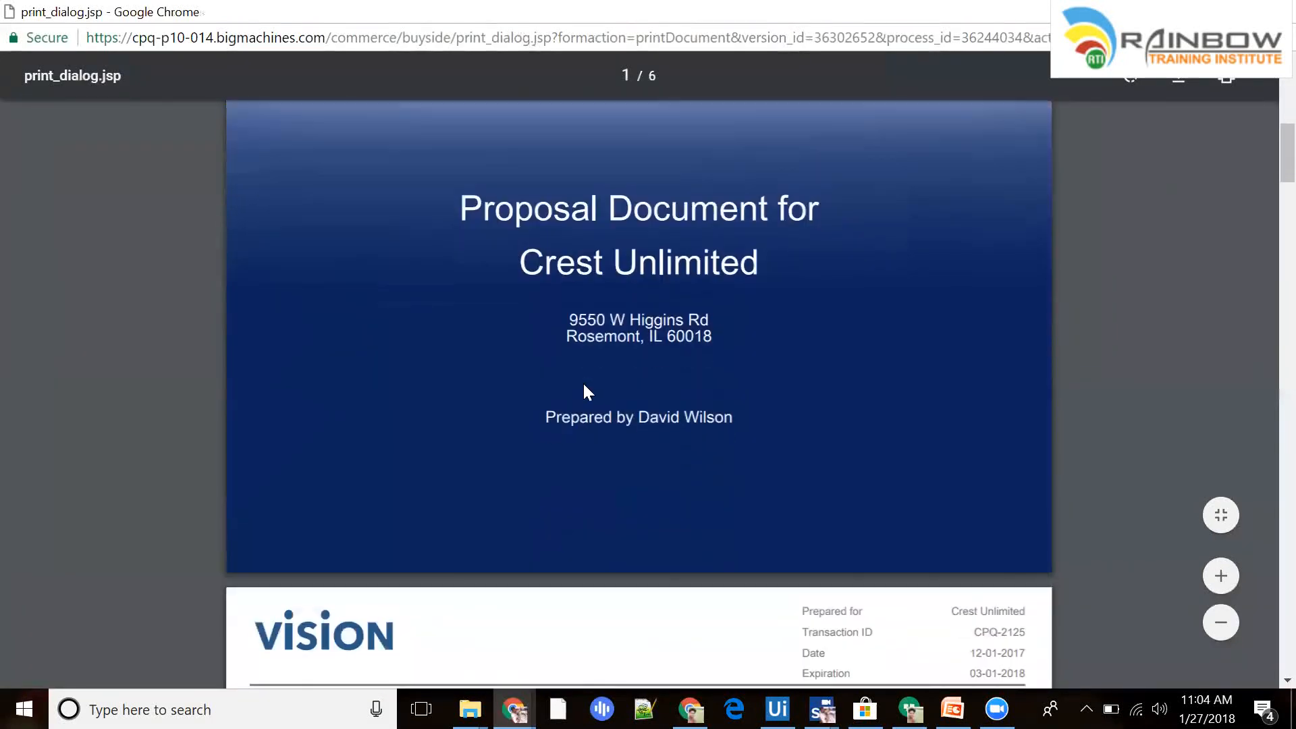
scroll(586, 389, "down", 15)
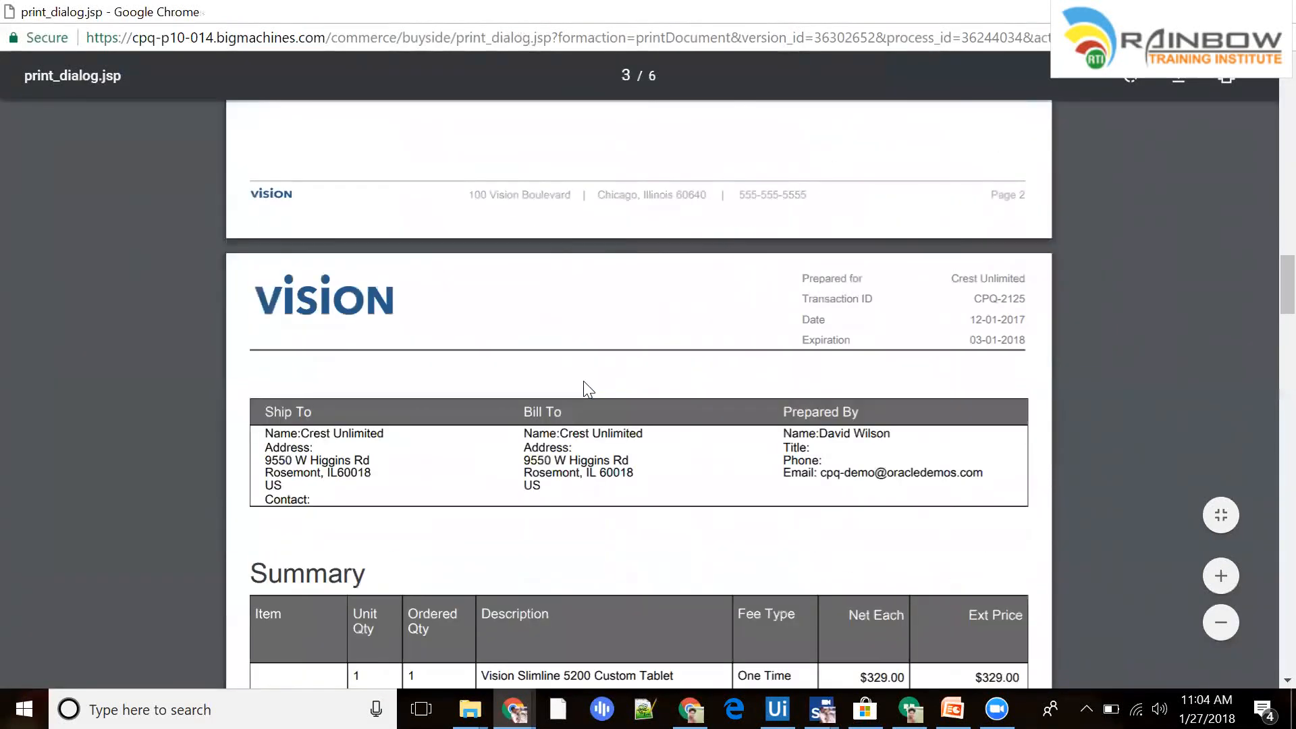
scroll(344, 243, "down", 2)
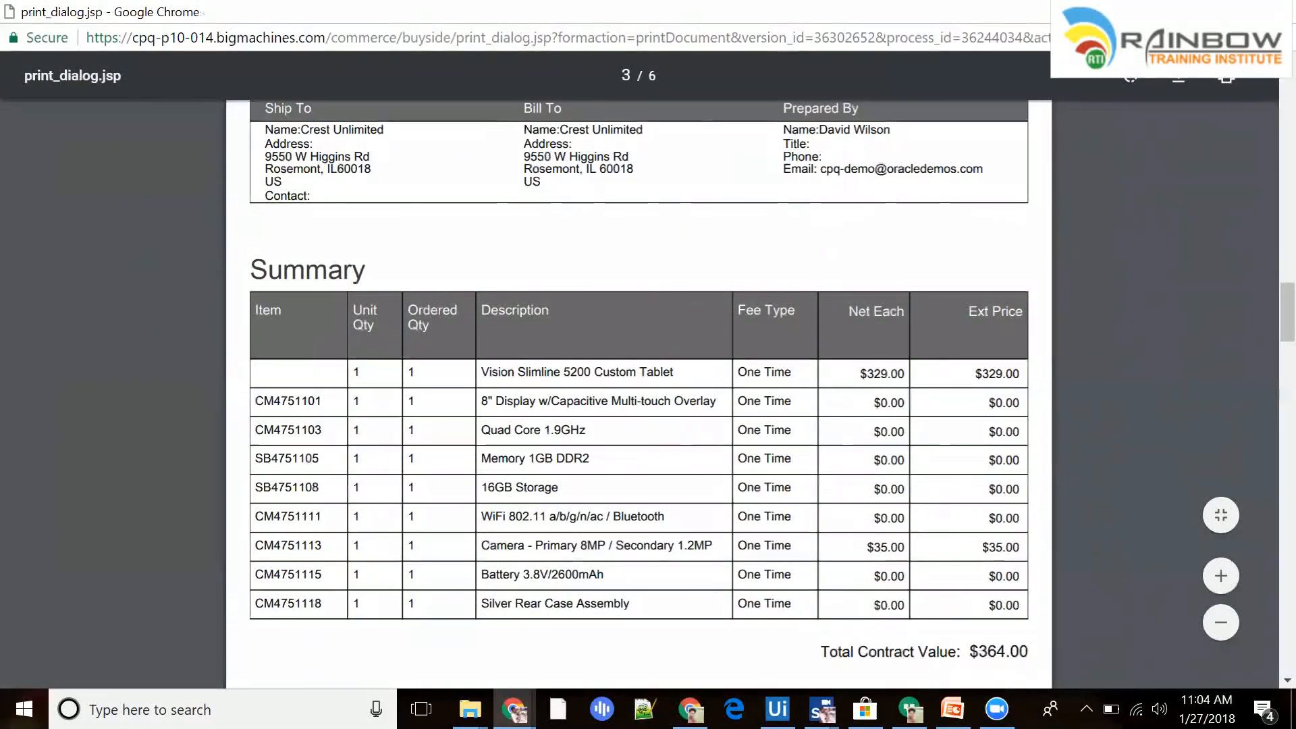
scroll(479, 270, "up", 3)
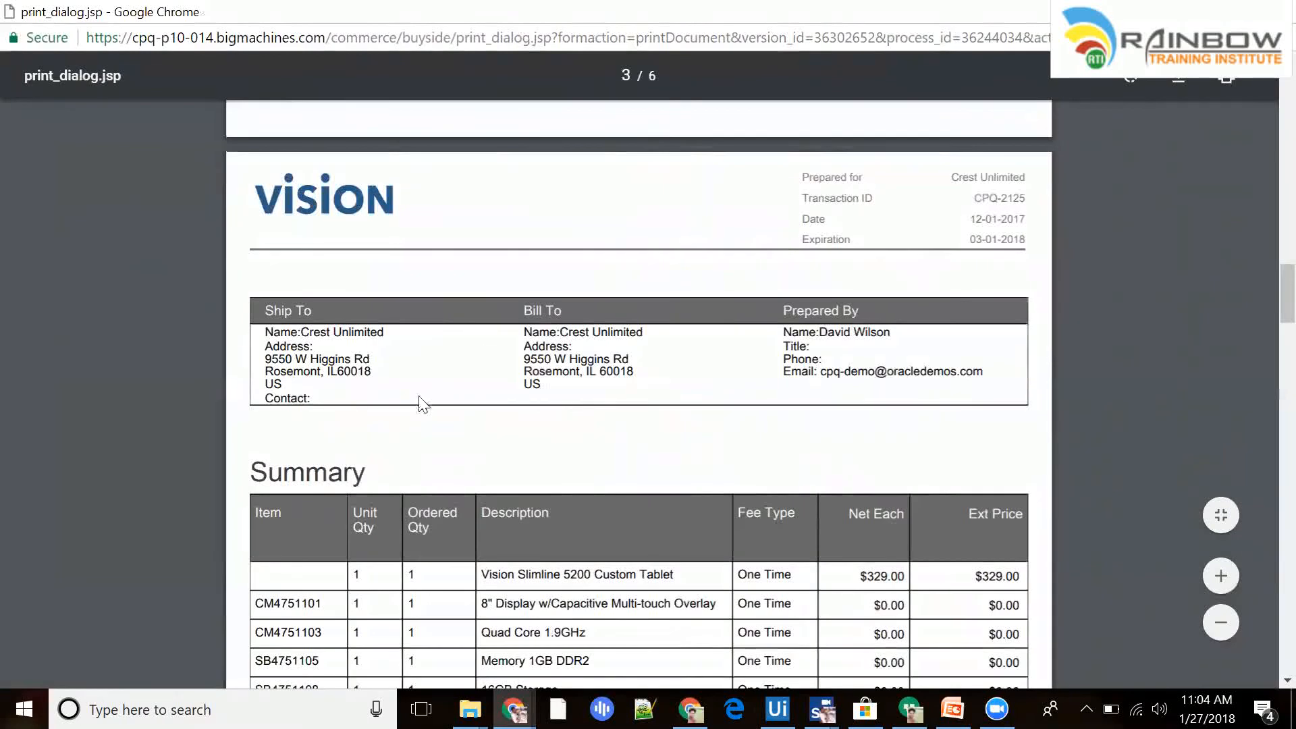
scroll(588, 405, "down", 4)
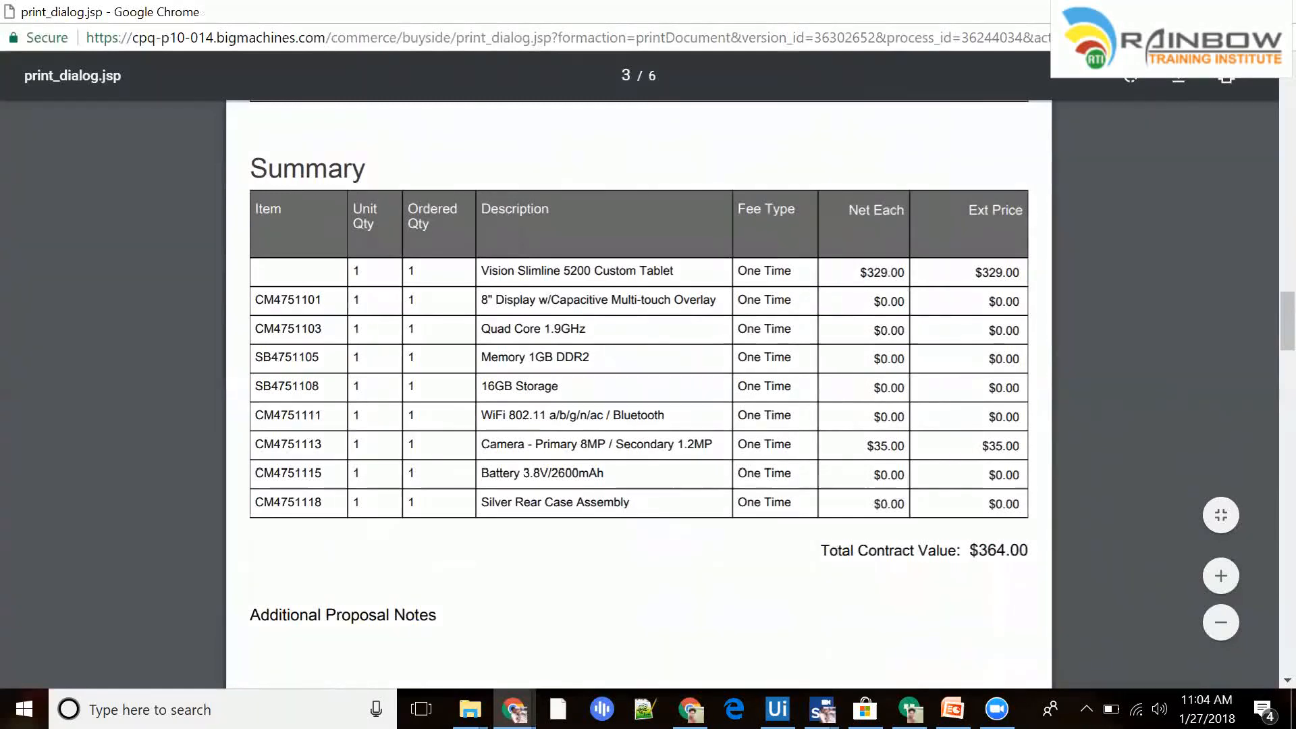
scroll(639, 392, "down", 3)
scroll(647, 392, "down", 8)
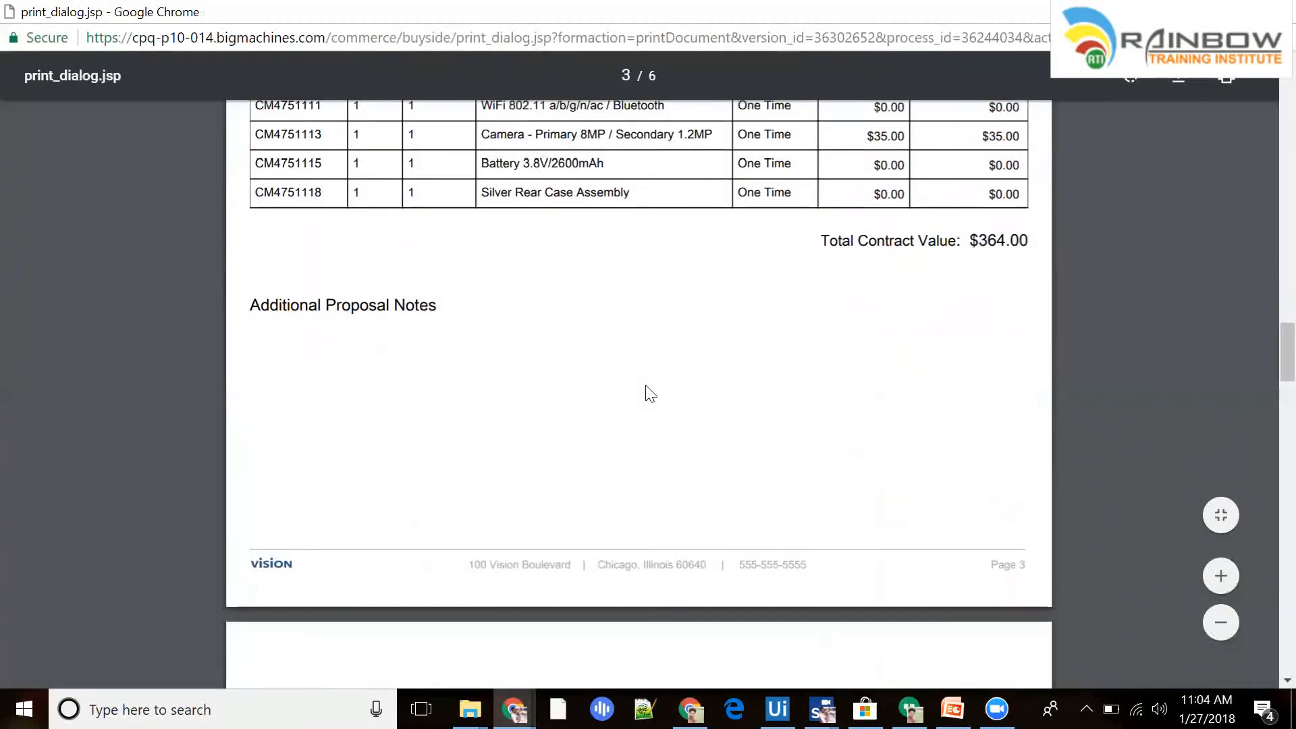
- Look through the External Storage & Backup System data sheet pages included in the proposal
scroll(646, 386, "down", 15)
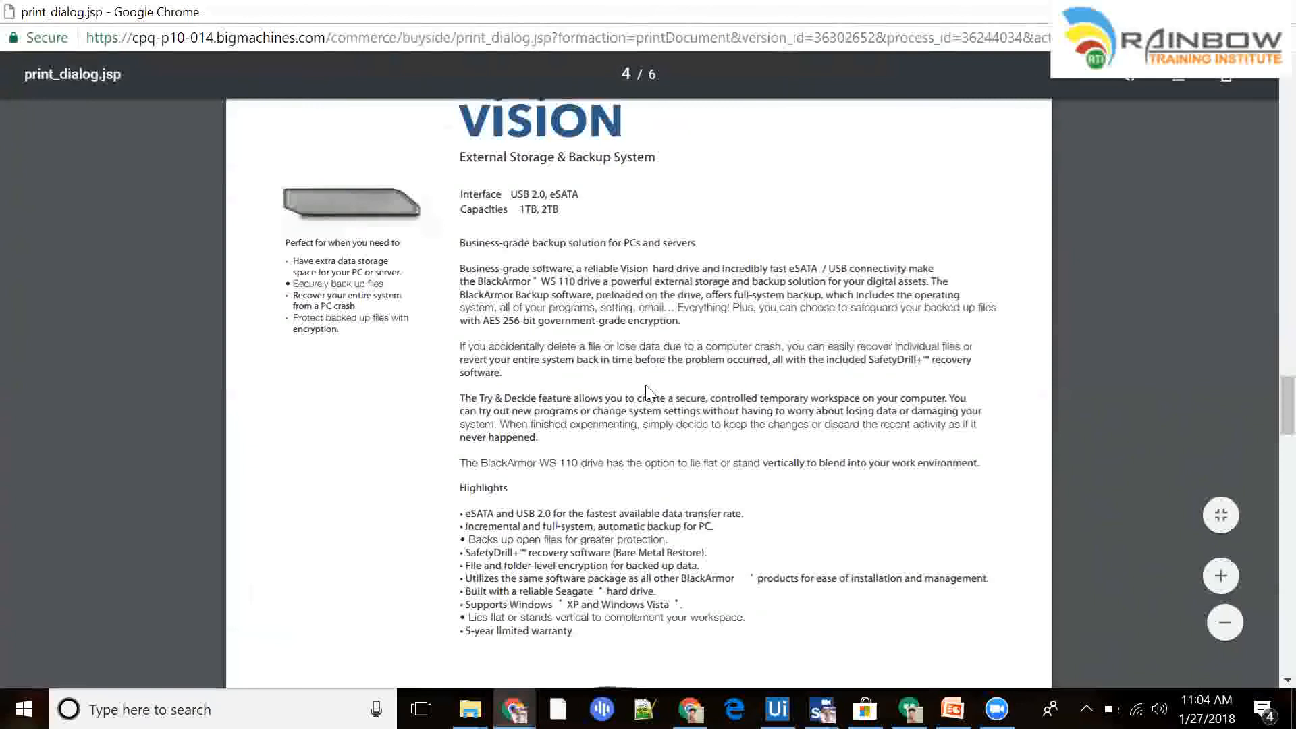
scroll(650, 392, "down", 15)
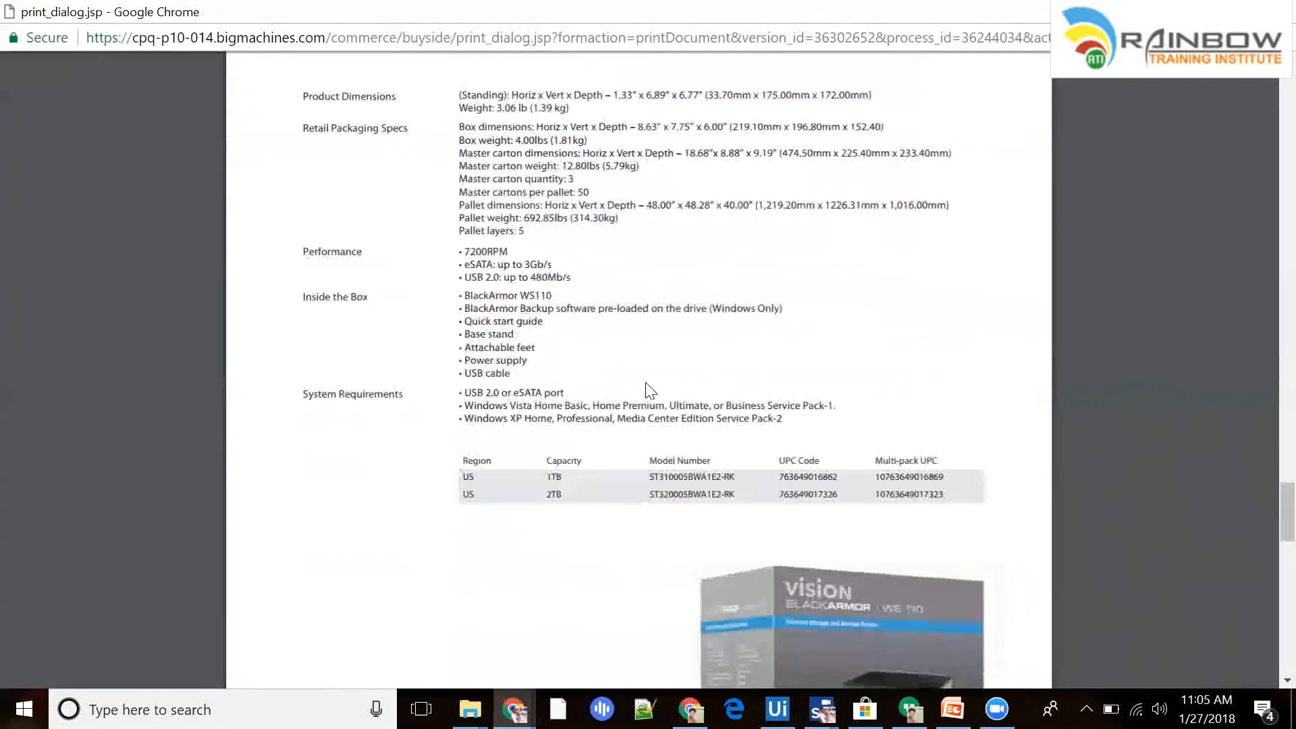
scroll(650, 392, "up", 15)
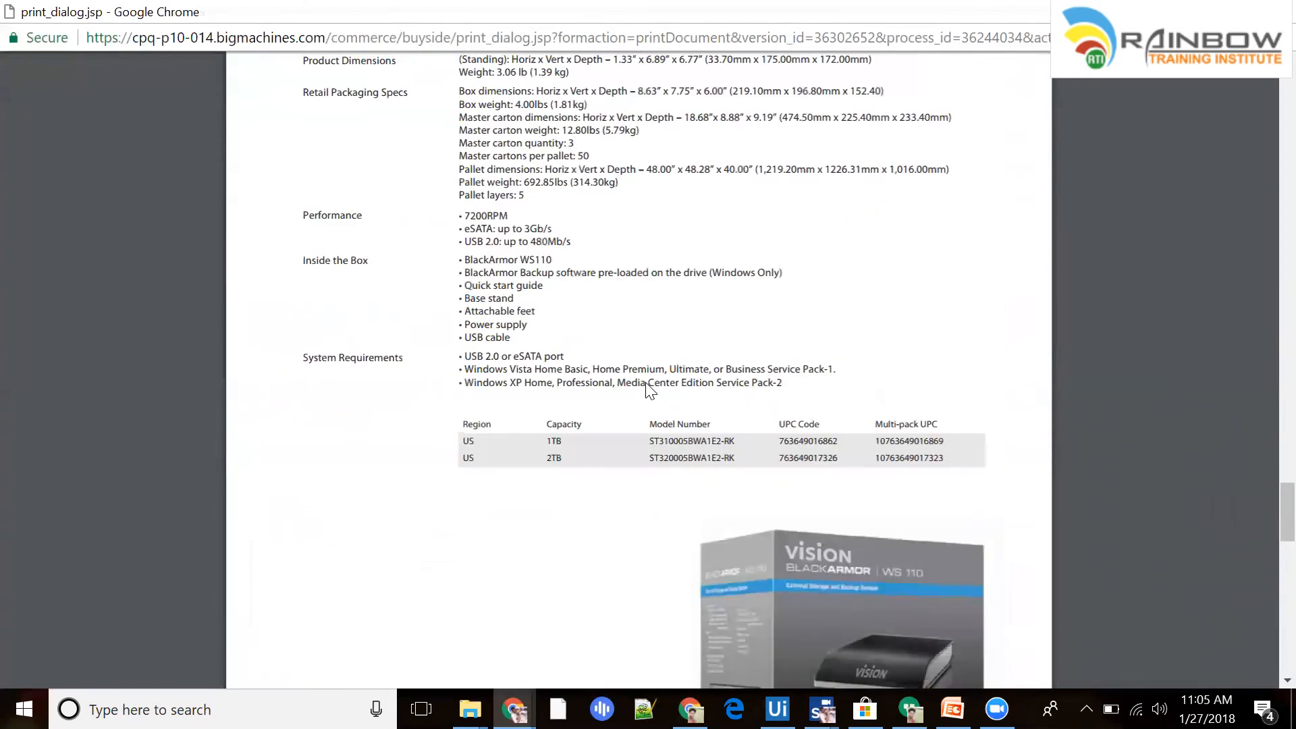
scroll(650, 389, "up", 5)
scroll(638, 372, "up", 12)
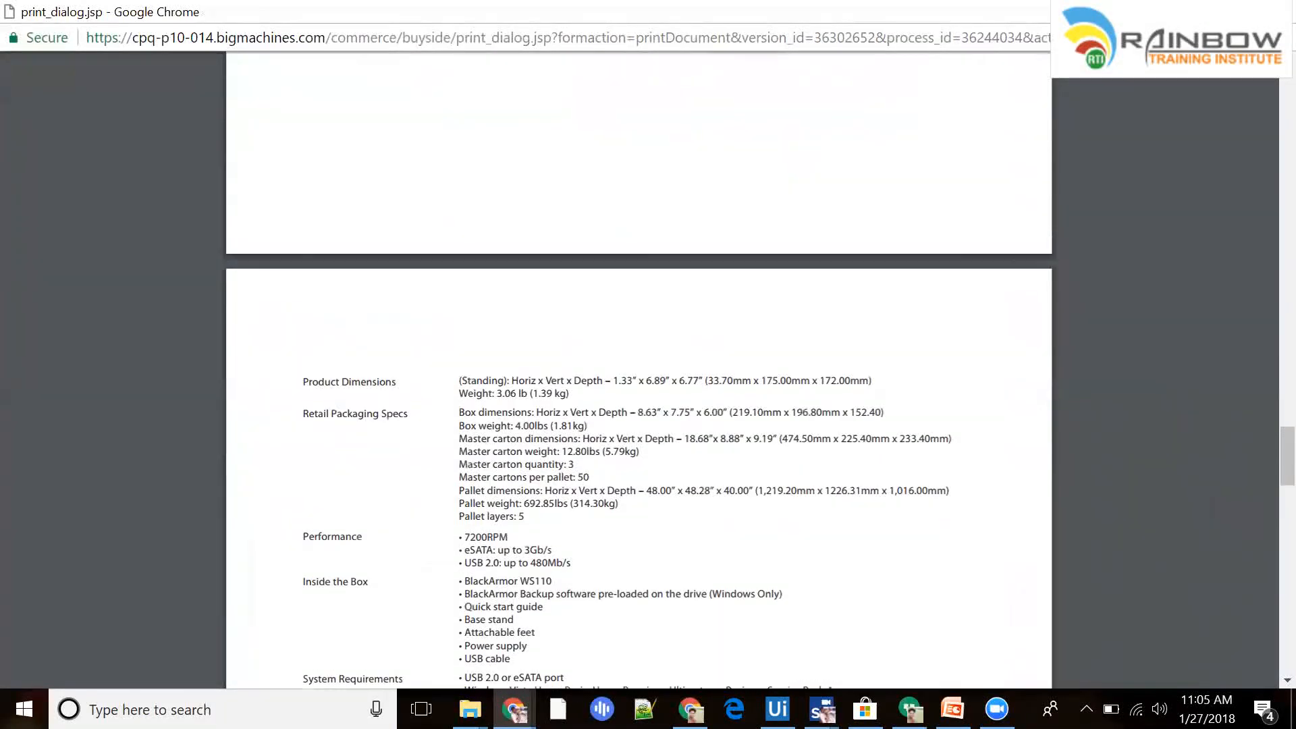
scroll(638, 371, "up", 2)
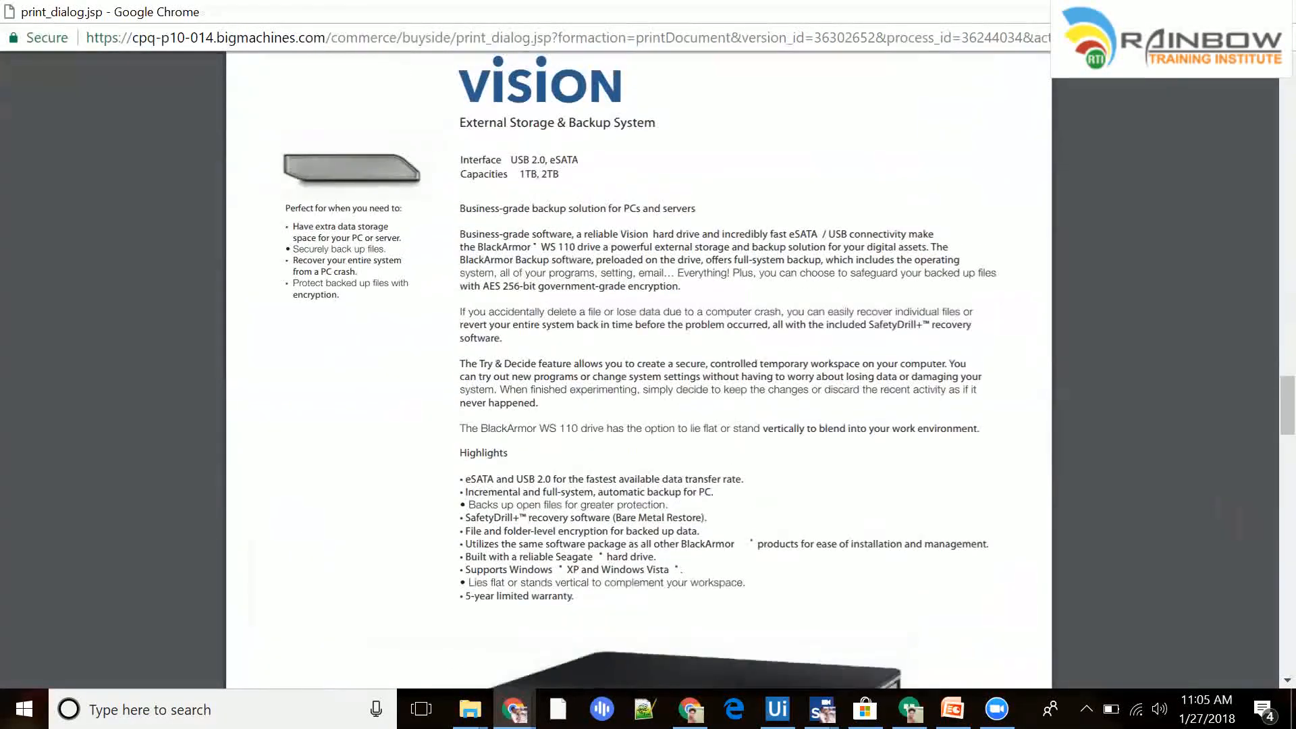
scroll(638, 371, "up", 5)
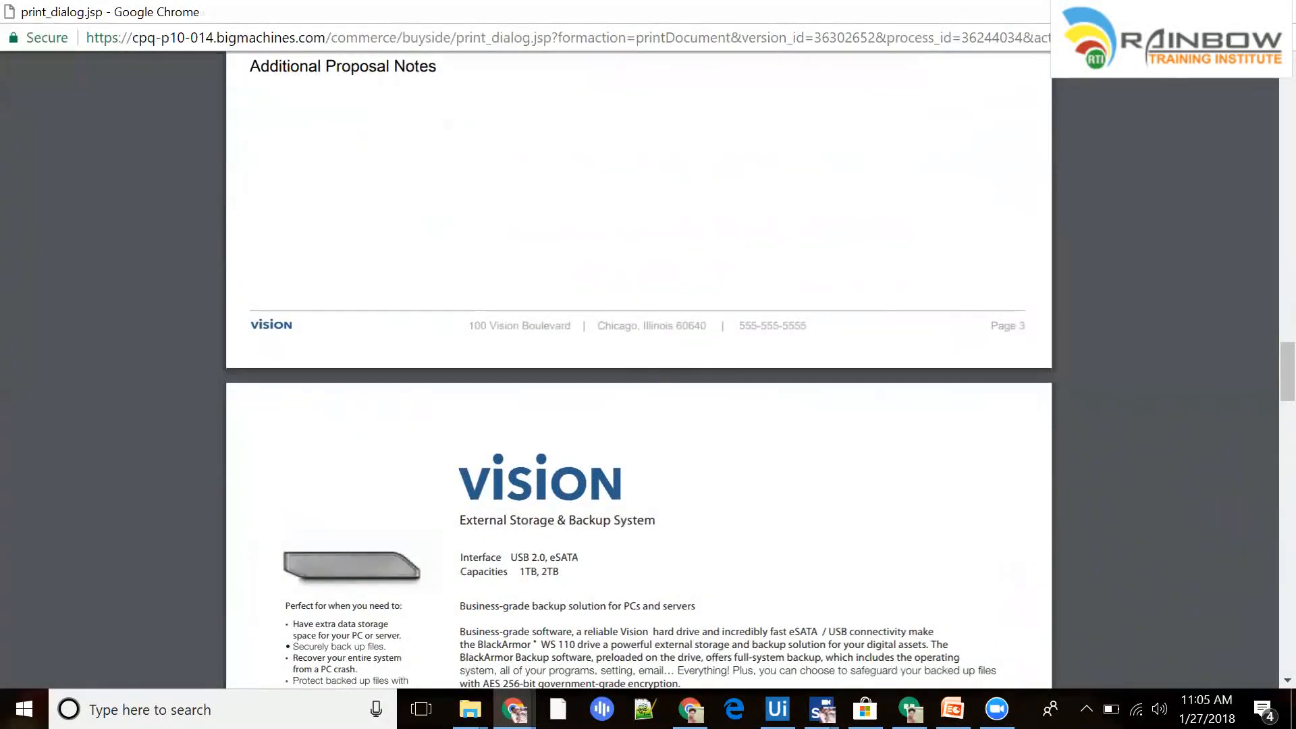
- Recheck the proposal's summary table and cover, close the document and return to the transaction's proposal and contract options
scroll(698, 402, "up", 8)
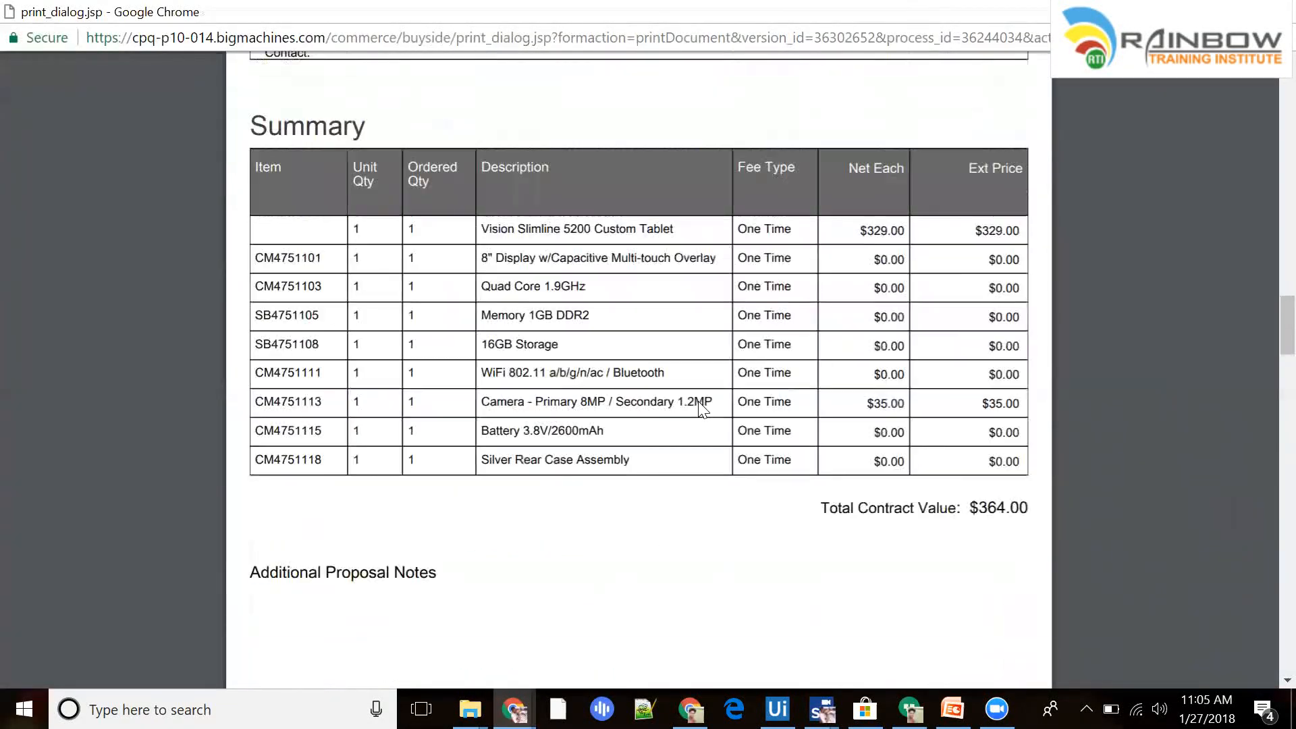
scroll(638, 372, "up", 20)
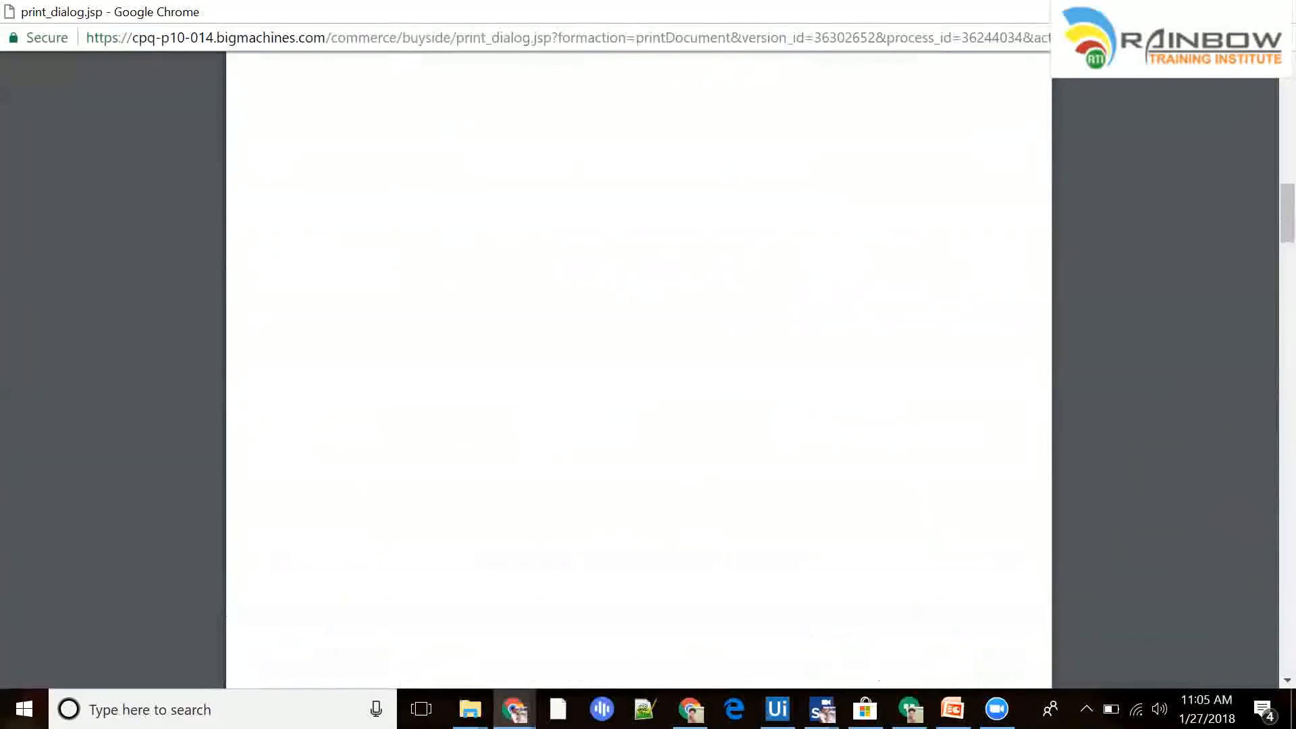
scroll(740, 395, "down", 20)
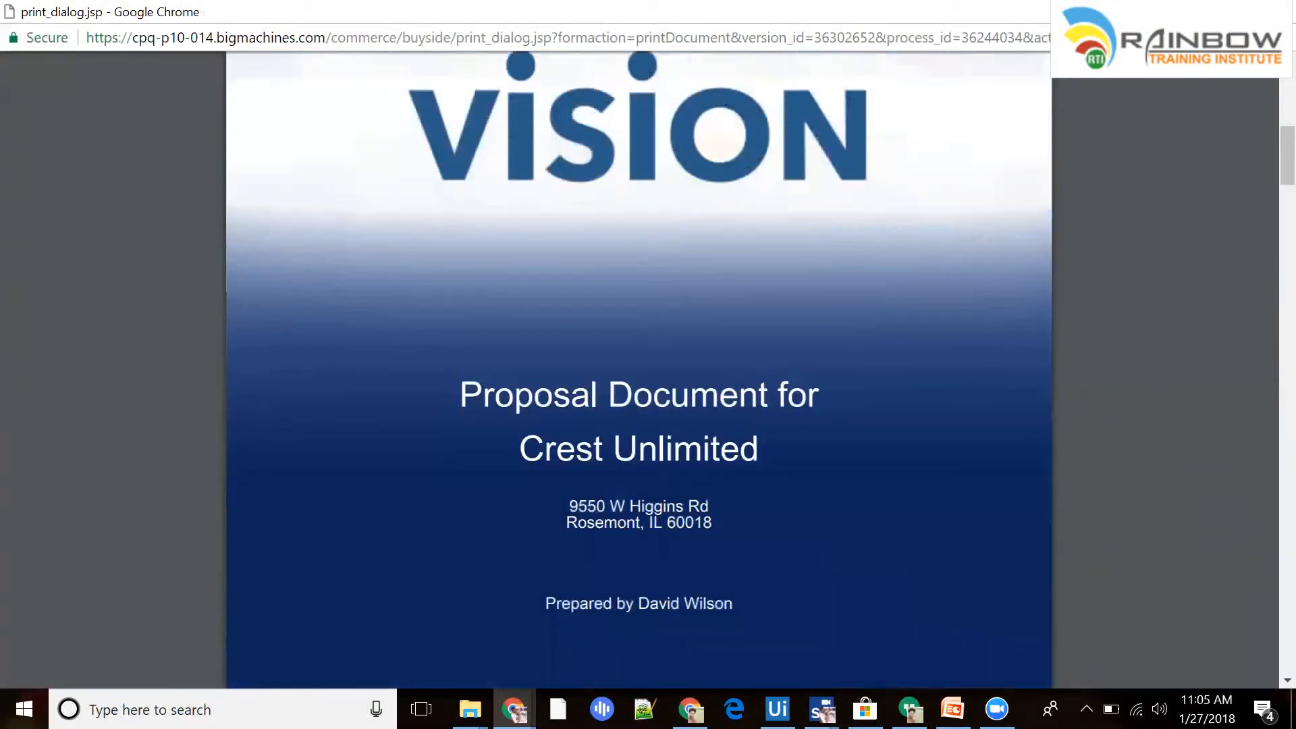
scroll(638, 372, "down", 20)
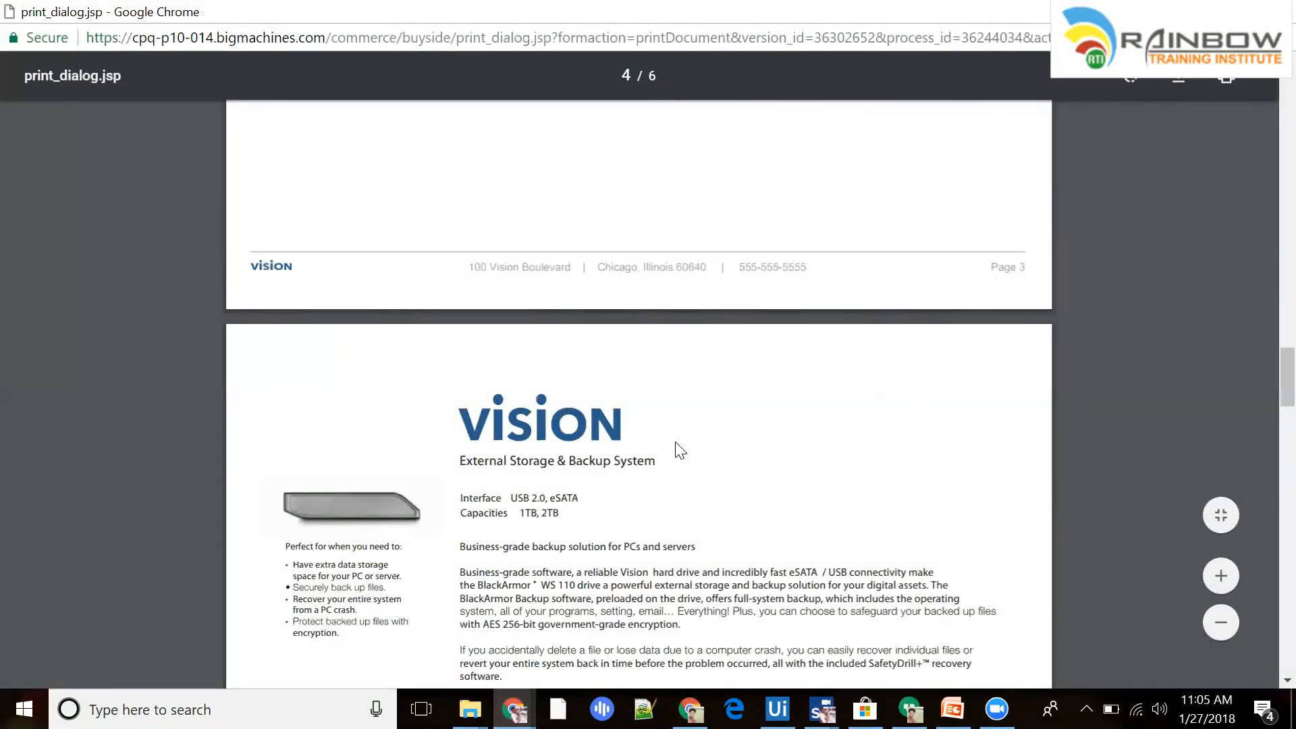
scroll(782, 338, "up", 4)
left_click(1179, 12)
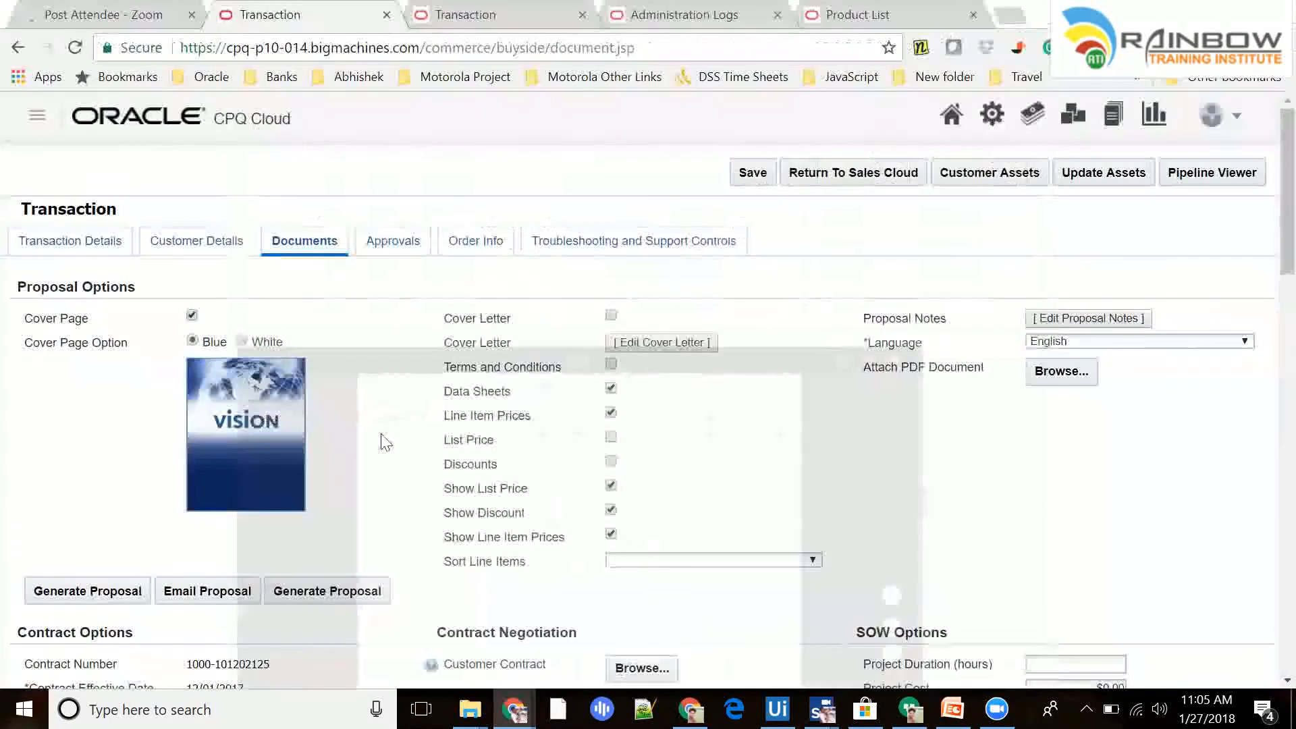
scroll(203, 364, "down", 1)
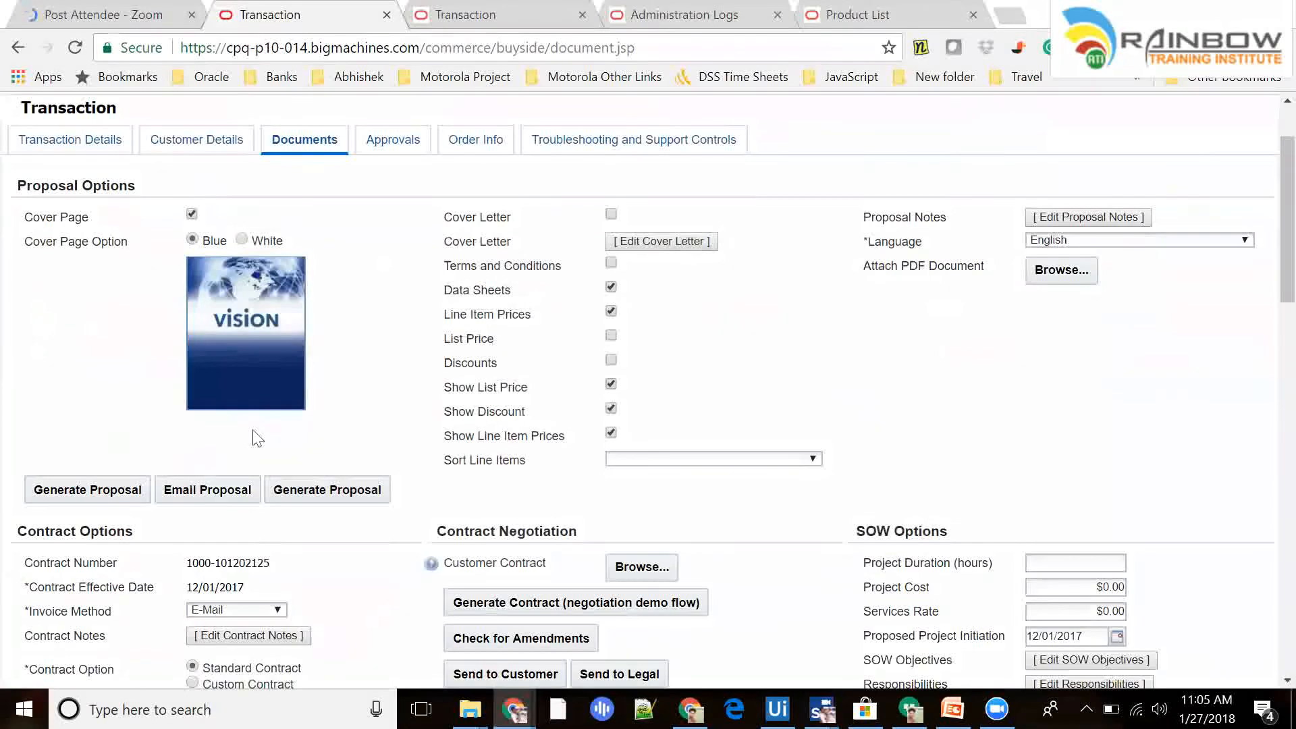
- Open the email form for the proposal, check its PDF view and selected attachments, and cancel without sending
left_click(235, 493)
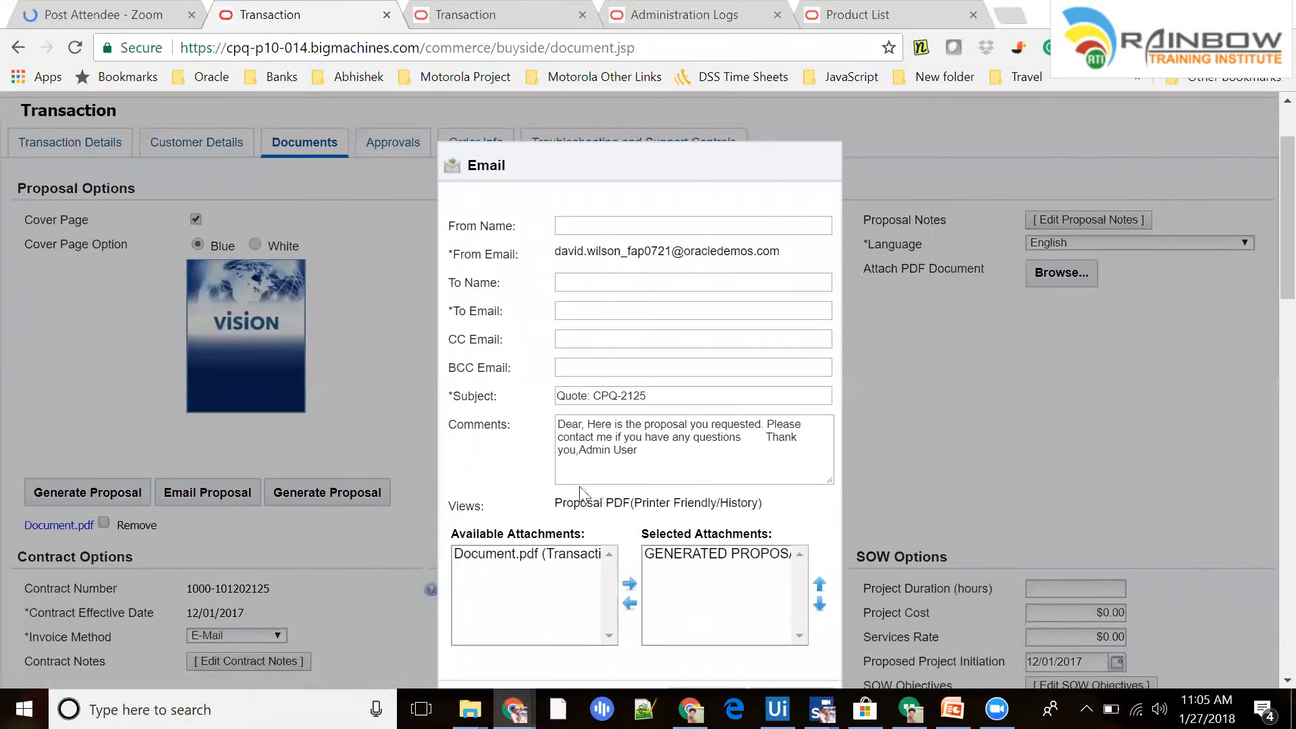
left_click_drag(554, 504, 775, 499)
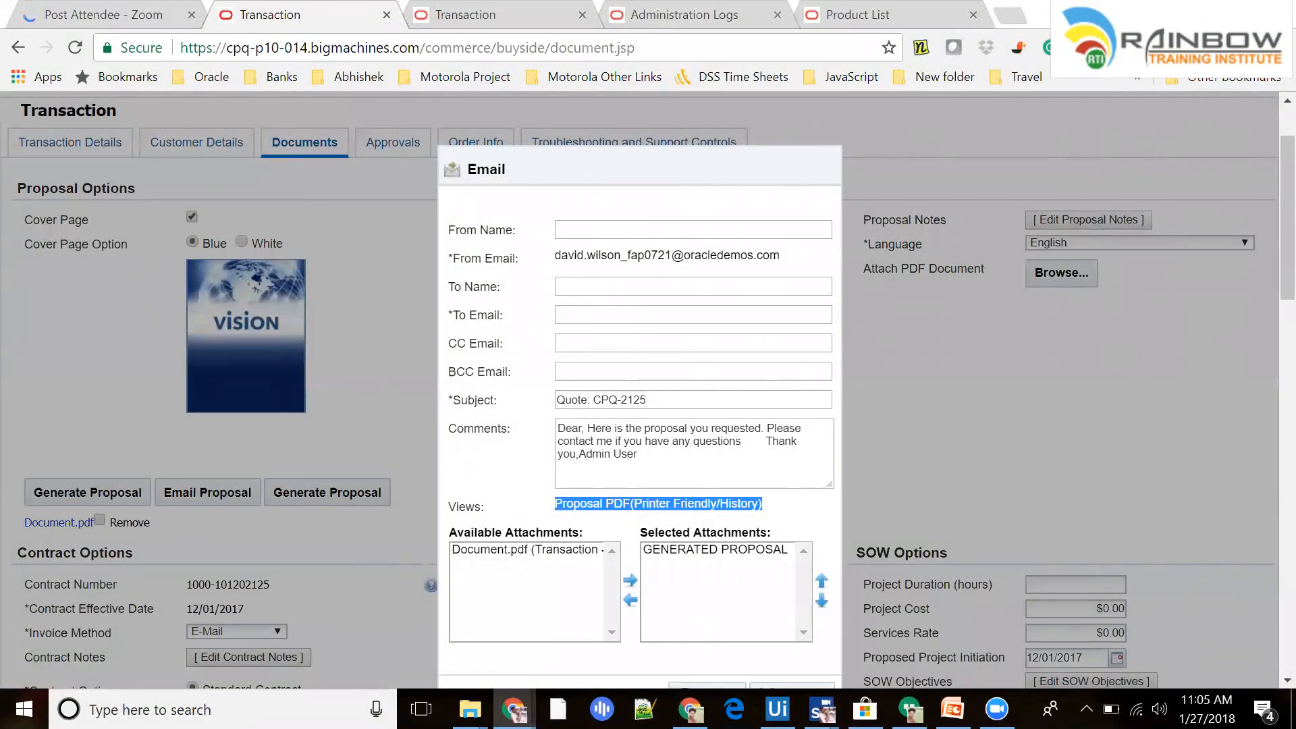
scroll(795, 439, "down", 3)
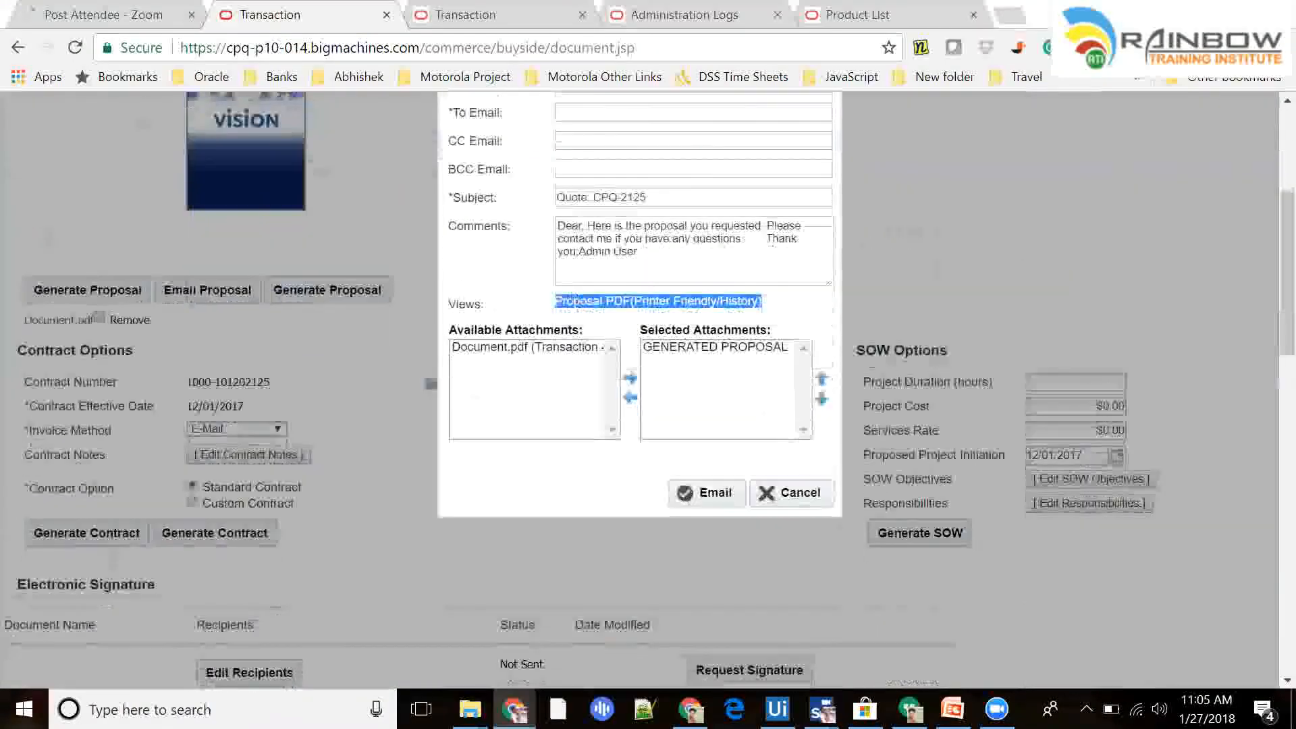
left_click(827, 495)
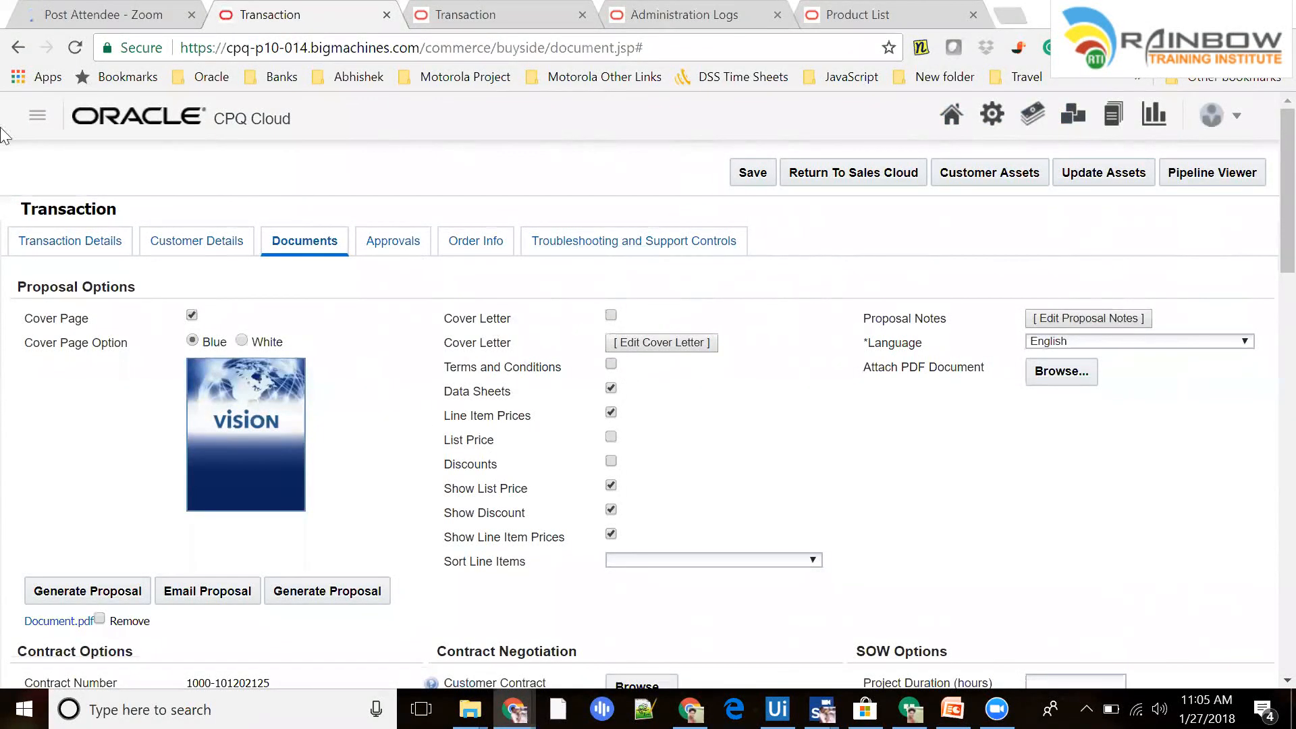
- Review the transaction's general and customer details, and open the Administration Platform page
left_click(107, 248)
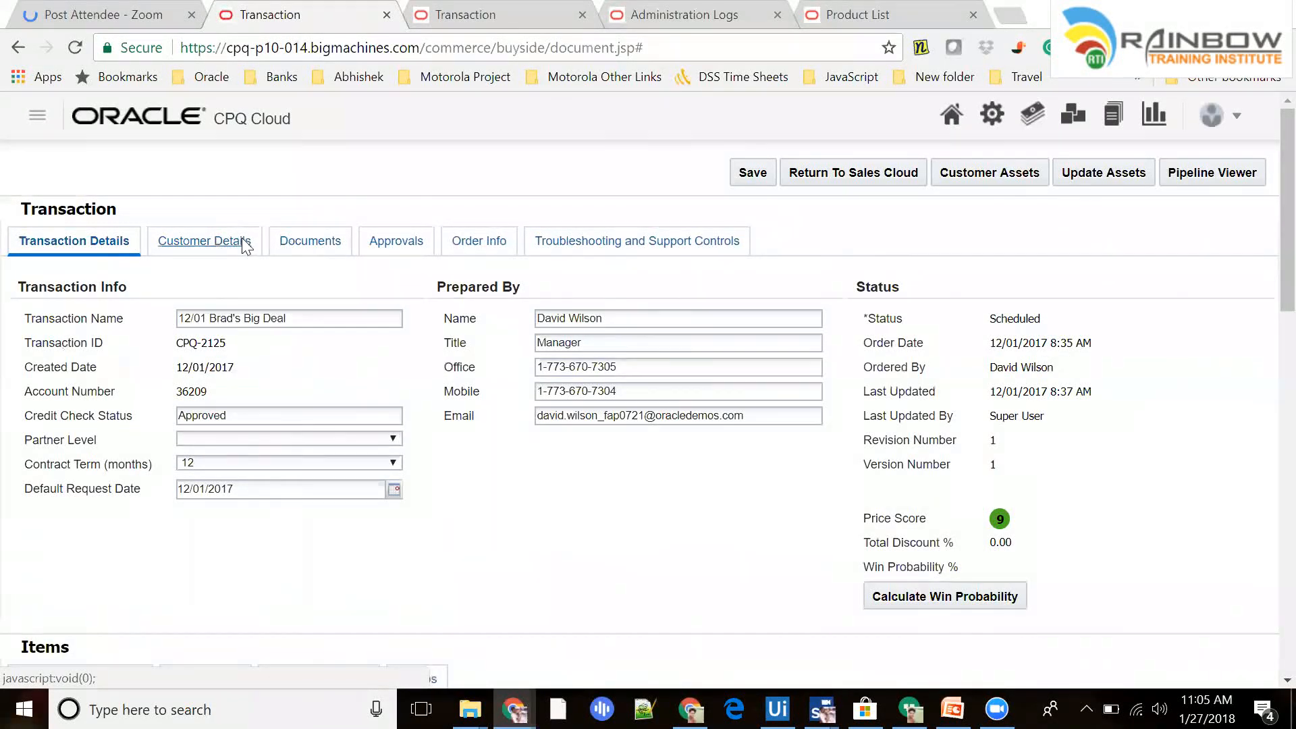
left_click(247, 244)
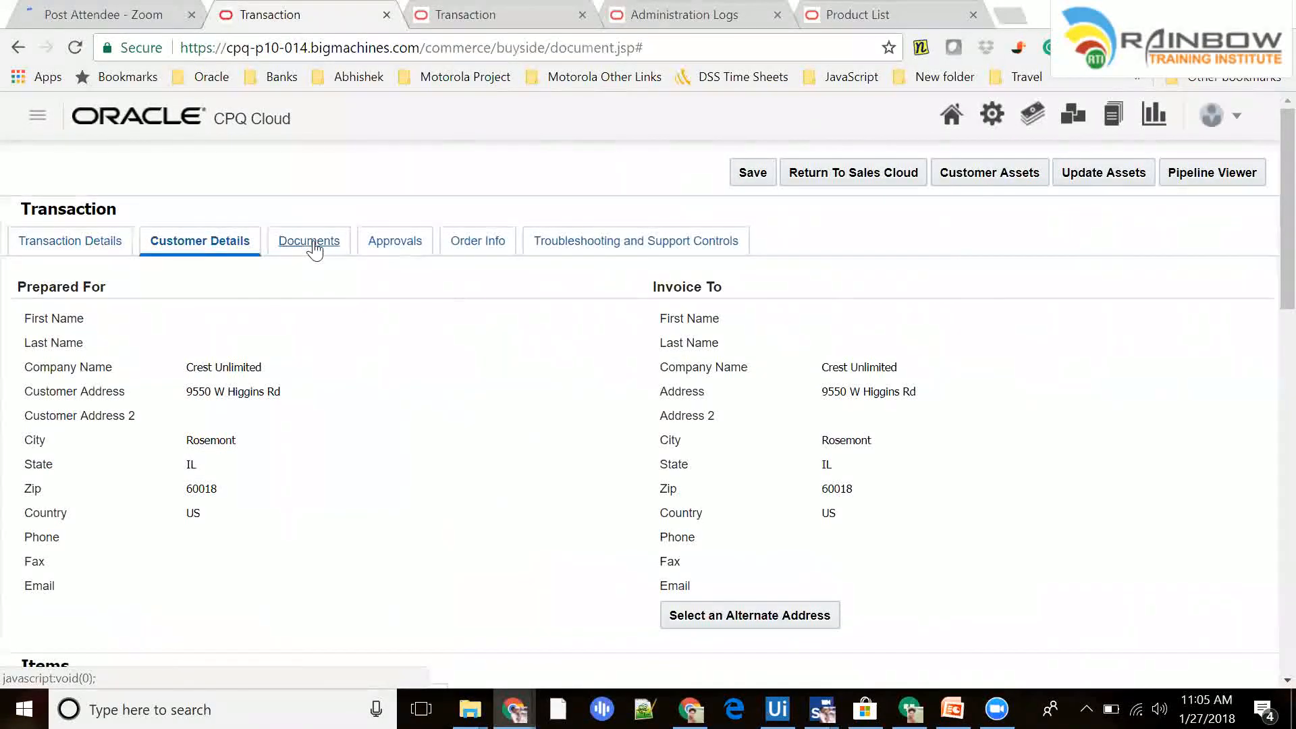
left_click(311, 247)
left_click(76, 244)
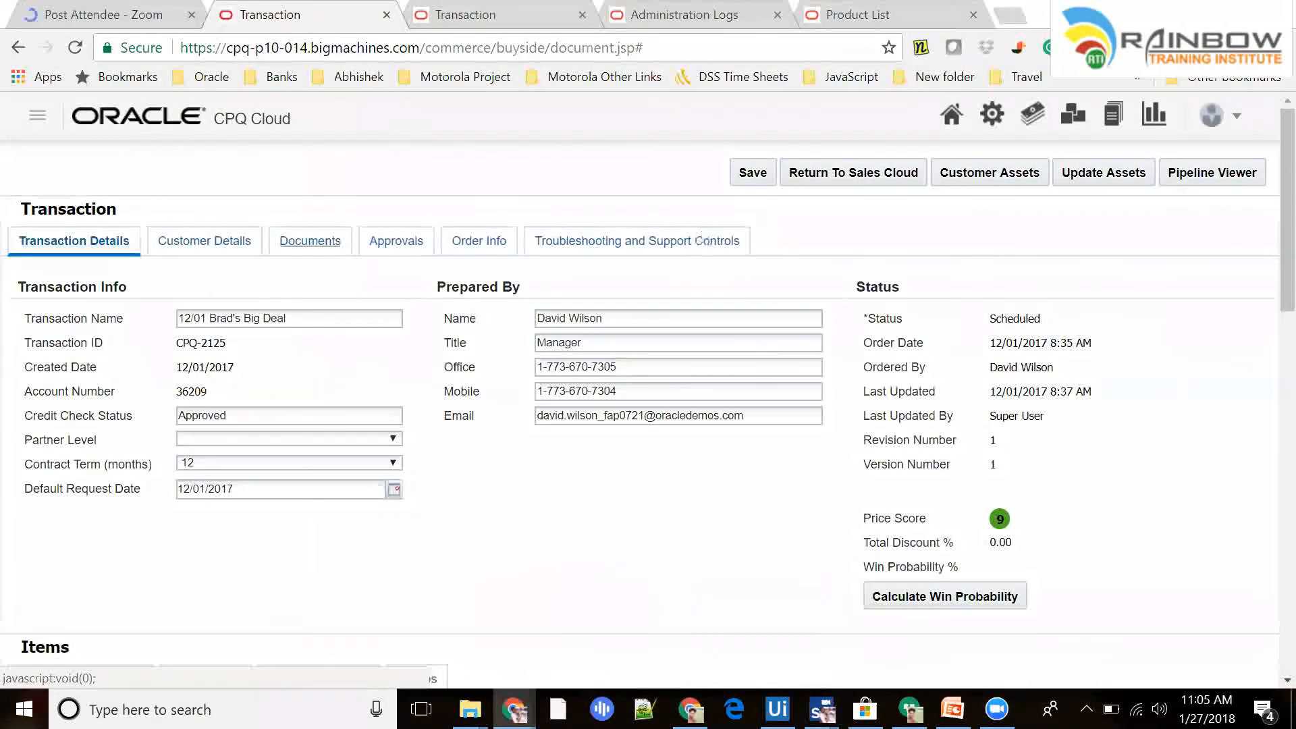
left_click(992, 114)
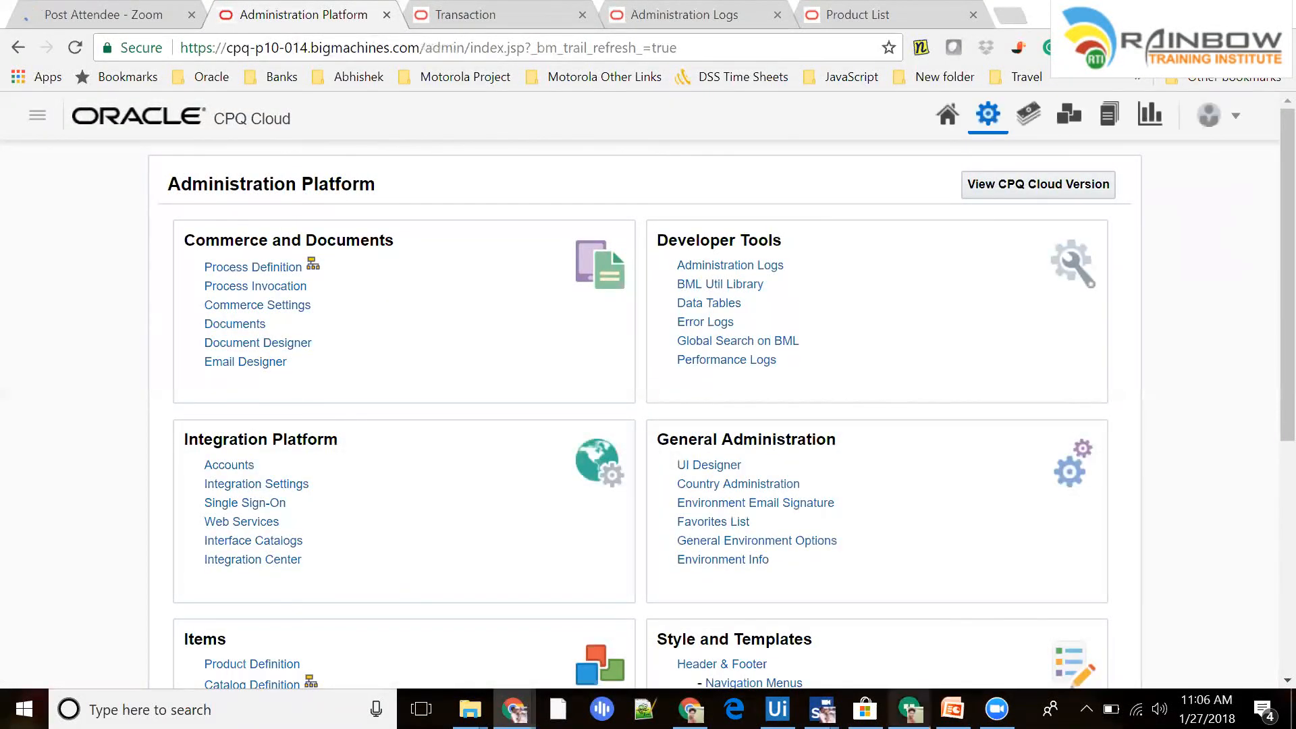
- Switch to the Oracle CPQ demo presentation in PowerPoint and show the CPQ for CRM Solution Map slide
left_click(953, 709)
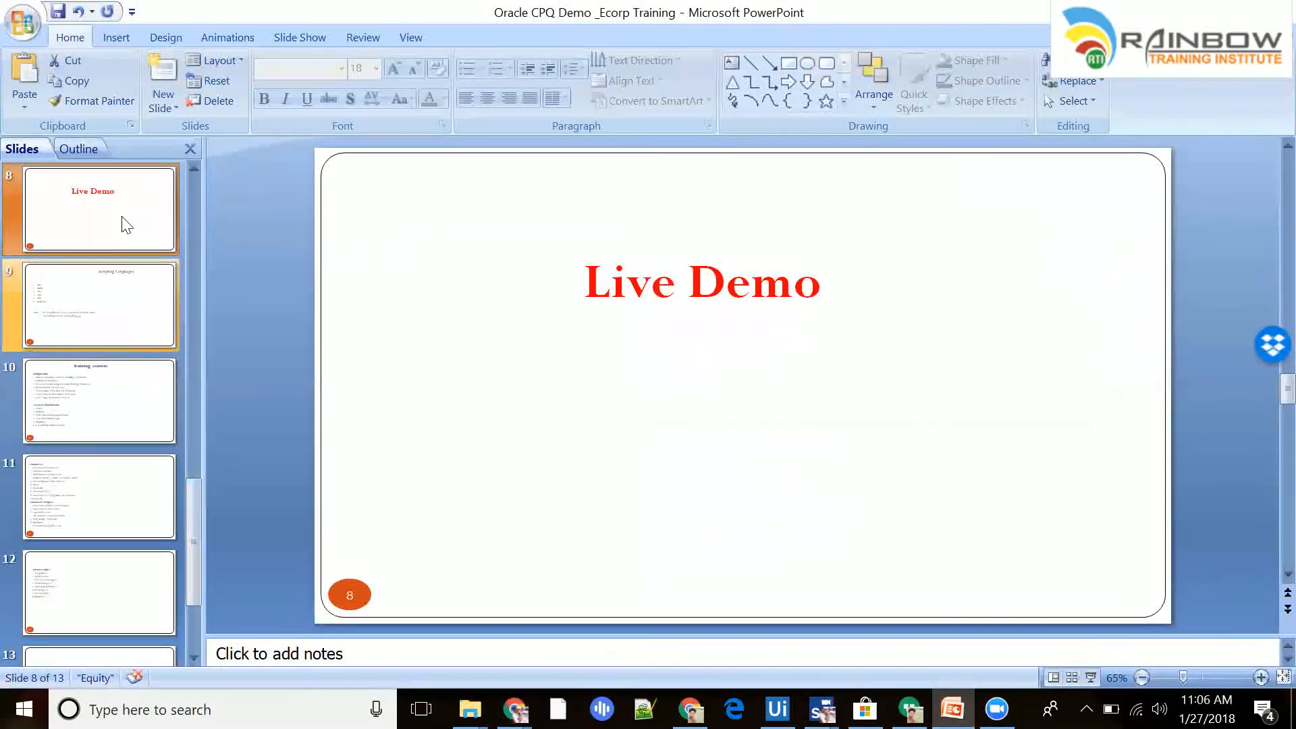
scroll(114, 237, "up", 2)
left_click(111, 239)
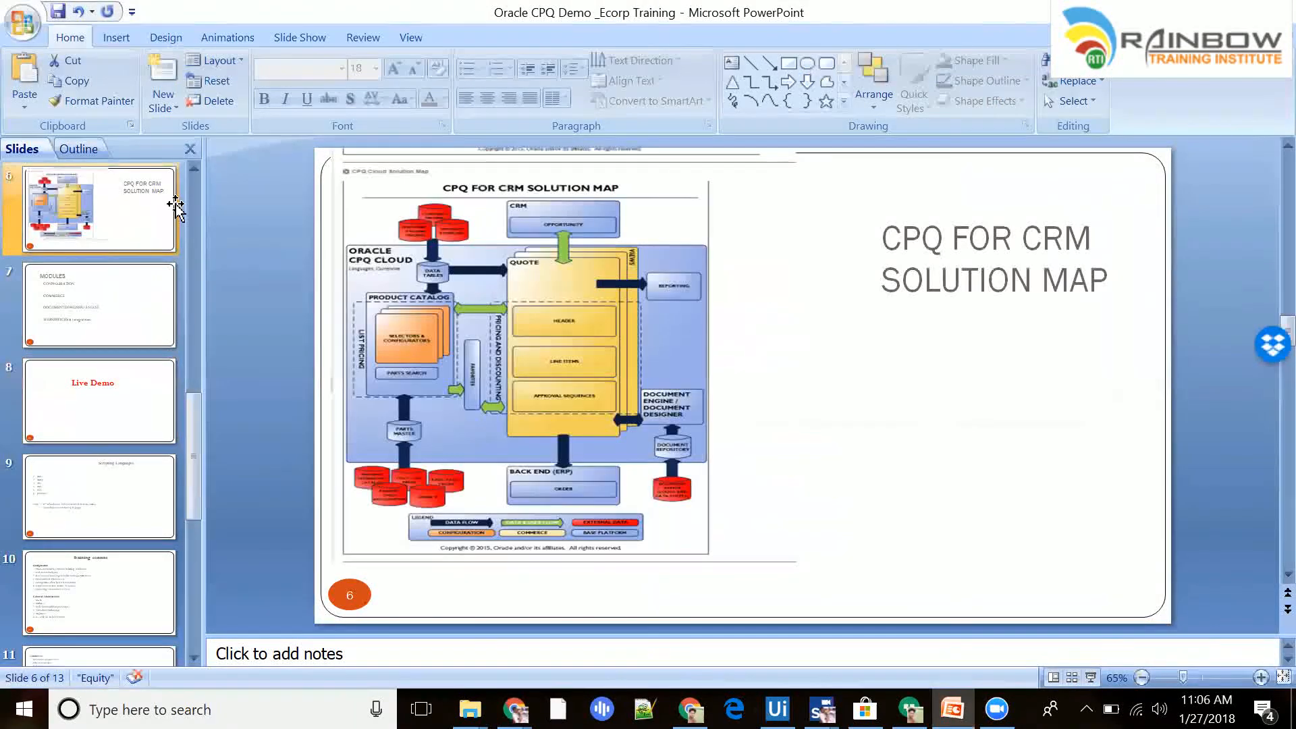